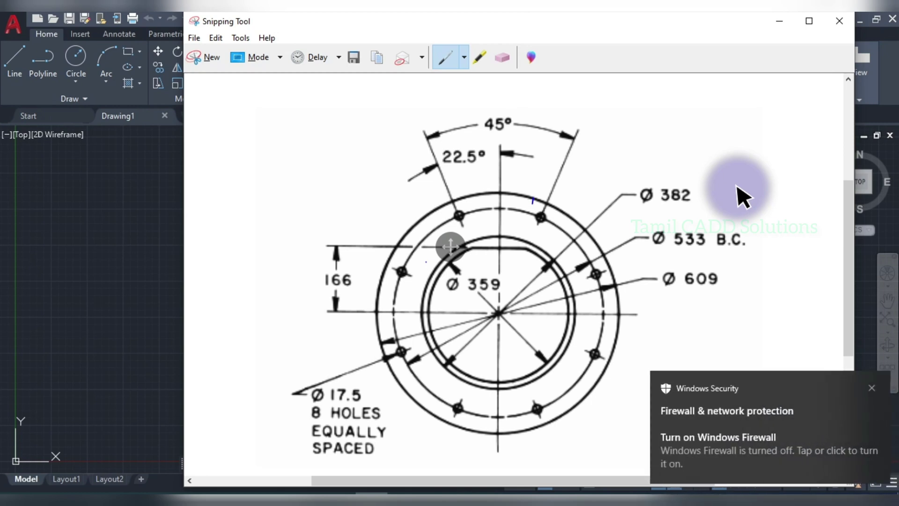
Dismiss the firewall notification and mark the 359 diameter, the 166 height and the flat edge on the reference drawing
click(867, 388)
click(585, 316)
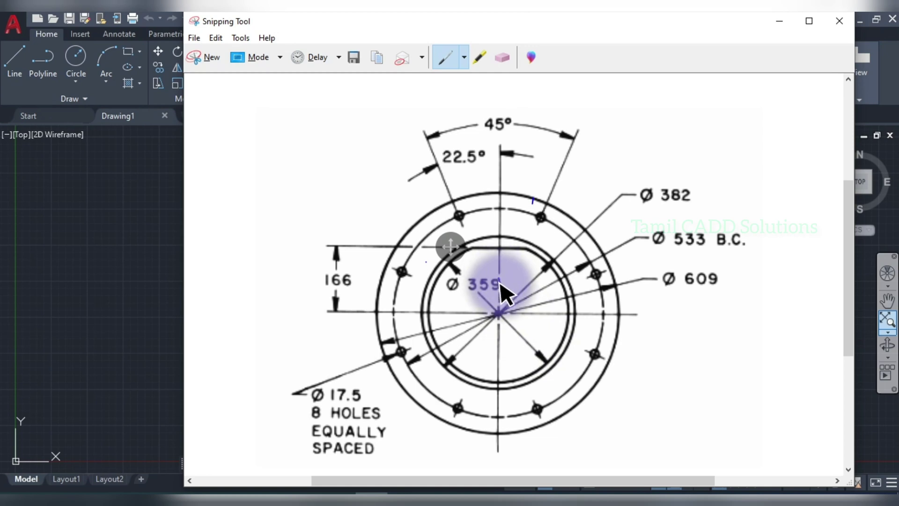
drag(500, 283, 532, 268)
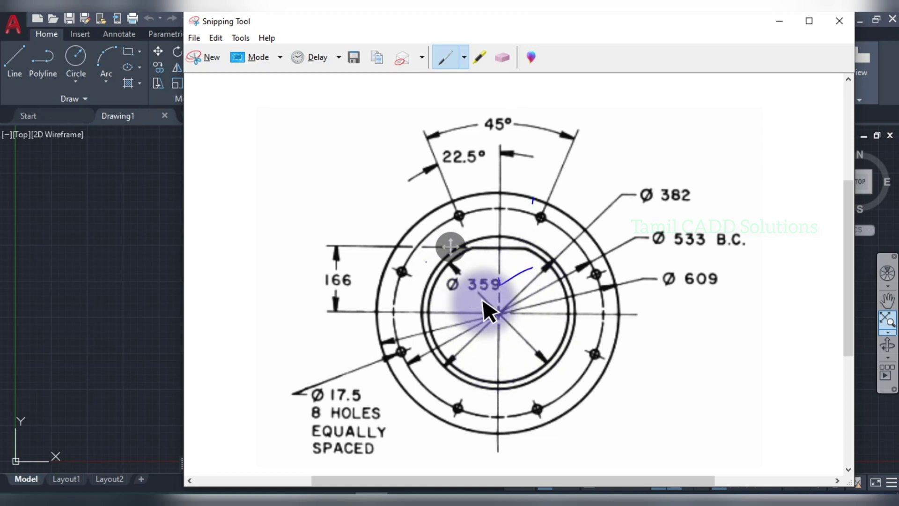
drag(497, 237, 546, 265)
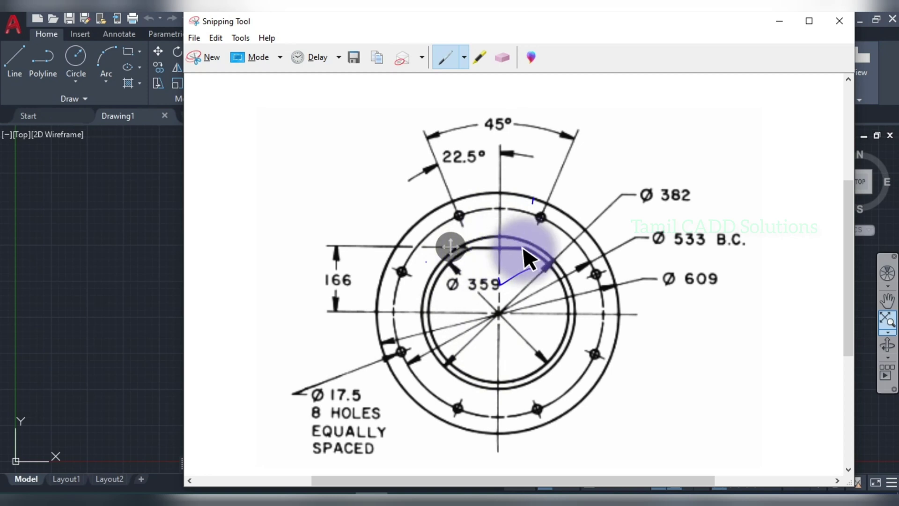
mouse_move(352, 266)
mouse_down()
mouse_move(307, 284)
mouse_move(356, 294)
mouse_move(361, 270)
mouse_move(344, 266)
mouse_move(341, 287)
mouse_up()
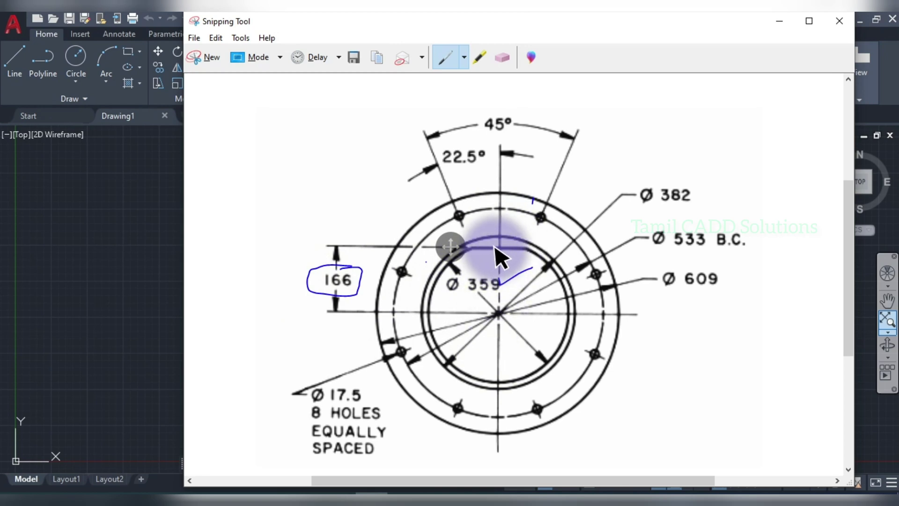
mouse_move(485, 242)
mouse_down()
mouse_move(530, 254)
mouse_move(476, 245)
mouse_move(535, 260)
mouse_move(485, 260)
mouse_move(557, 246)
mouse_up()
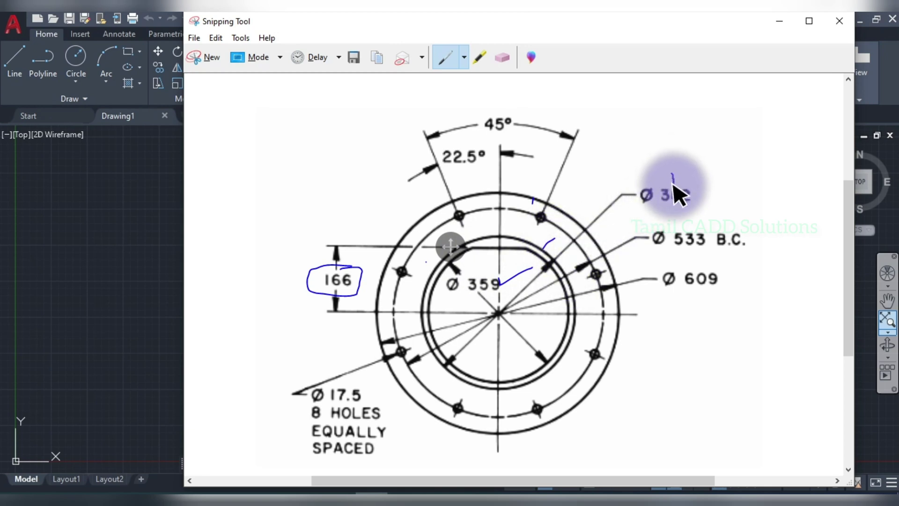
Tick the 382, 533 and 609 diameters, the 45° and 22.5° angles and the eight 17.5 holes on the reference drawing
drag(673, 185, 715, 162)
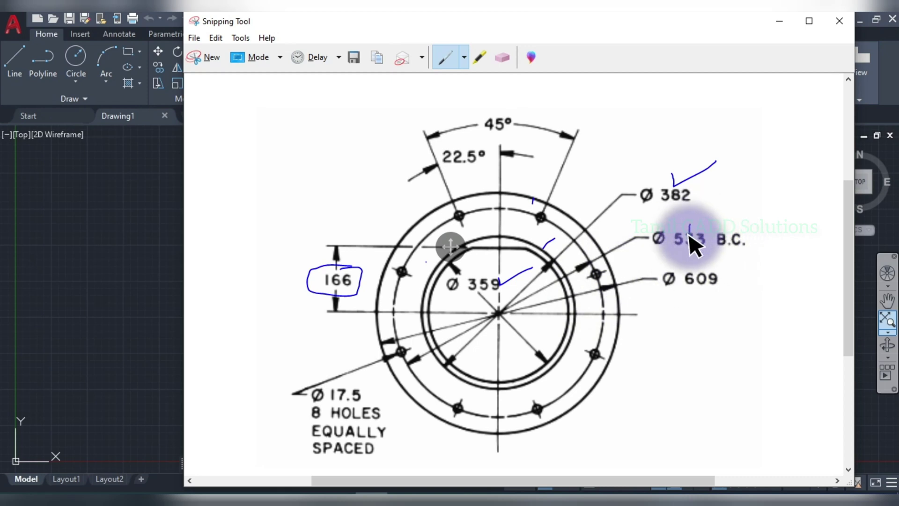
drag(688, 226, 754, 206)
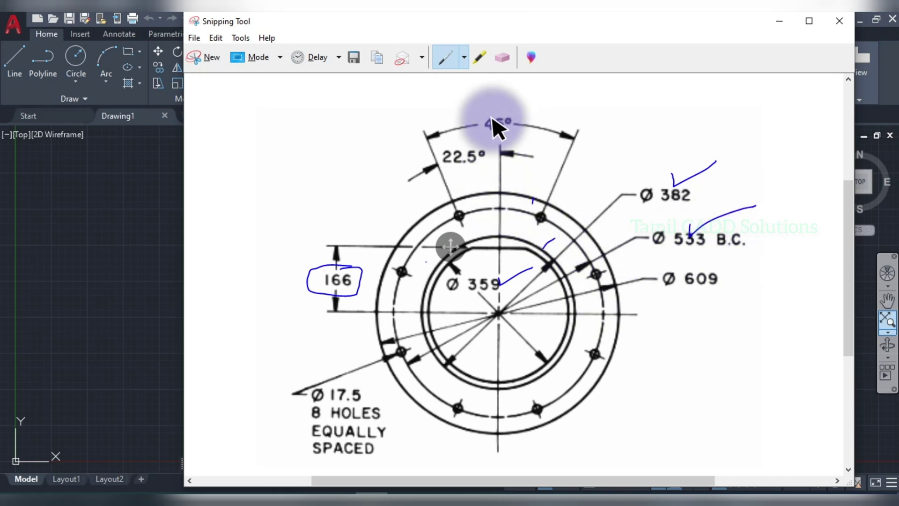
drag(493, 110, 533, 102)
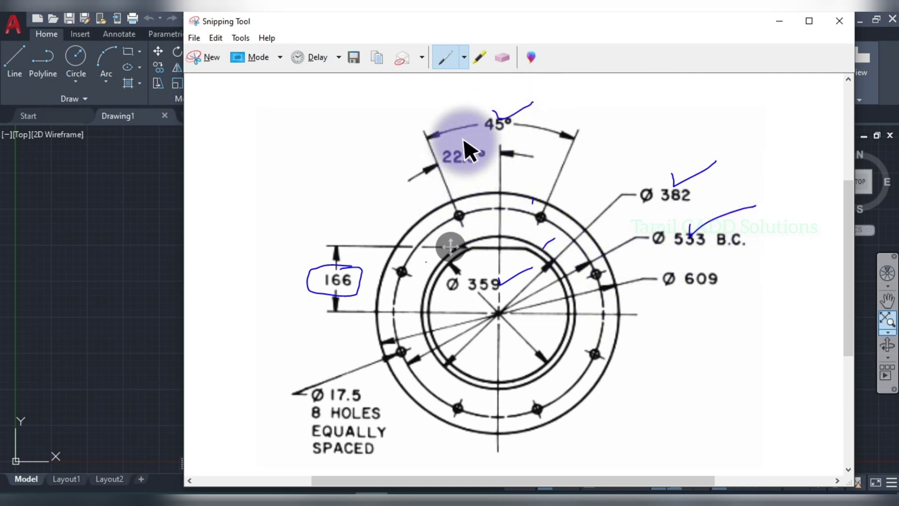
drag(461, 150, 487, 132)
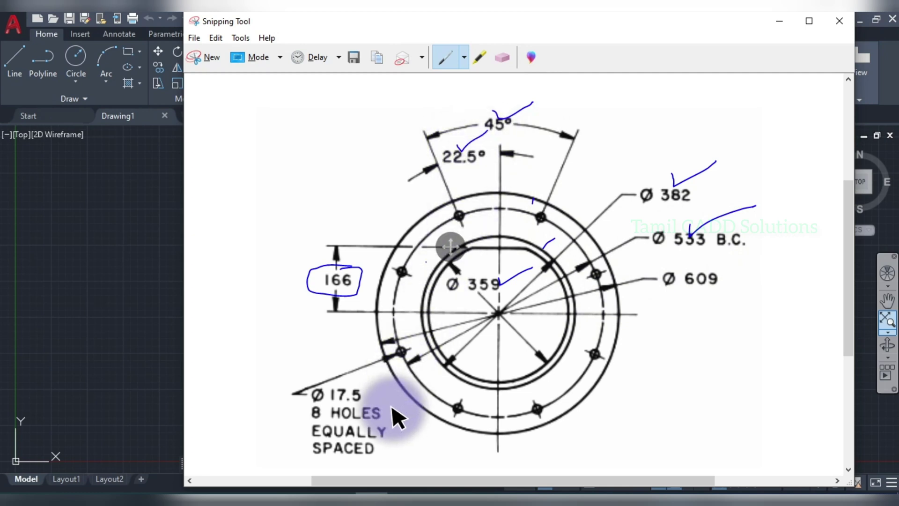
drag(300, 412, 327, 405)
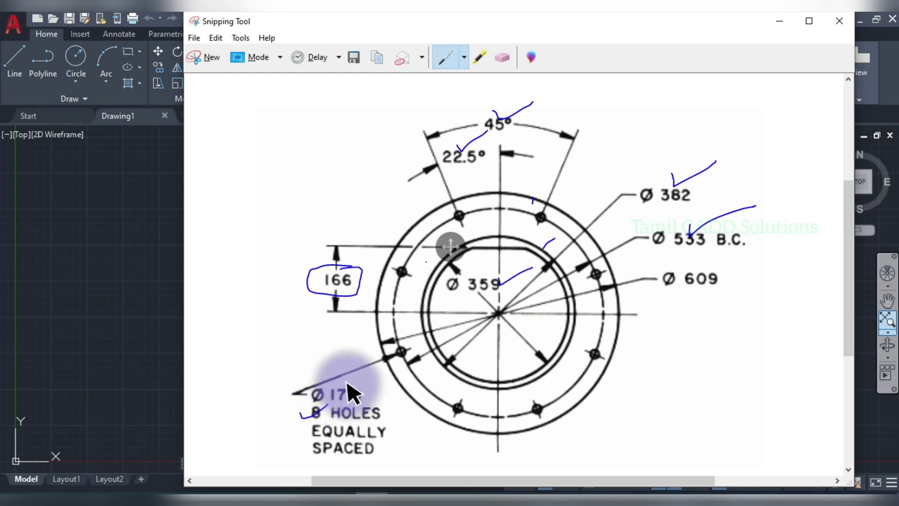
drag(348, 386, 387, 380)
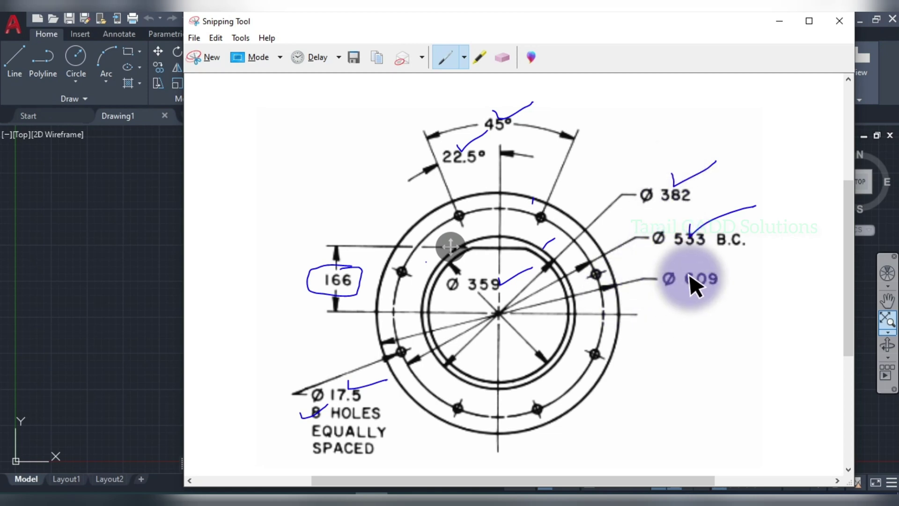
drag(691, 263, 770, 257)
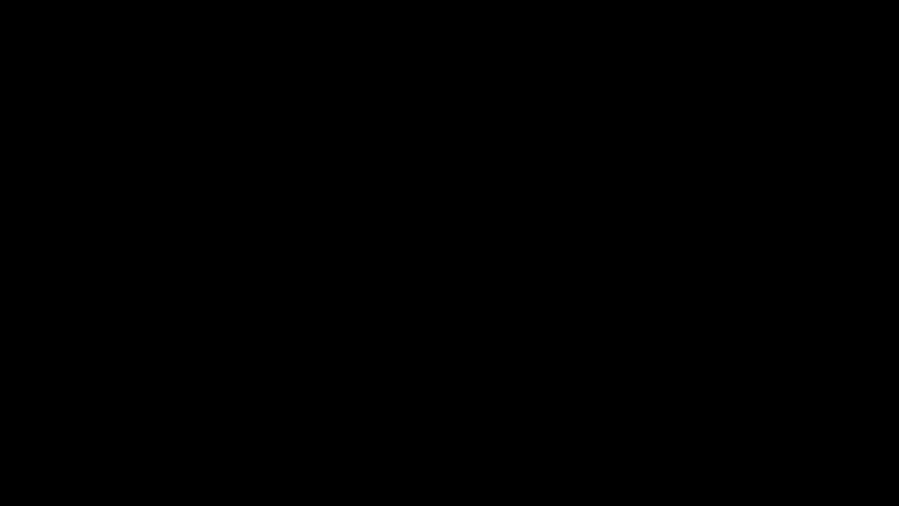
Set the drawing units to a length precision of 0.0 and the insertion scale to Millimeters
text(un)
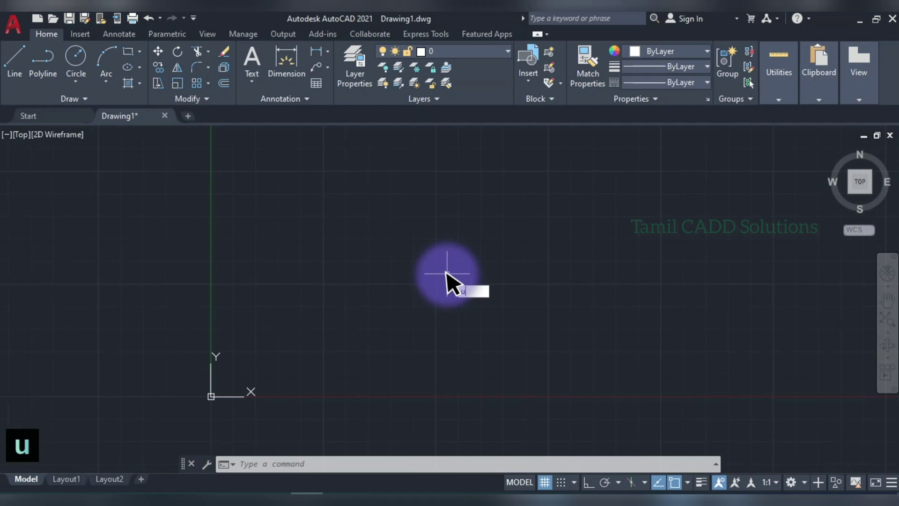
key(Return)
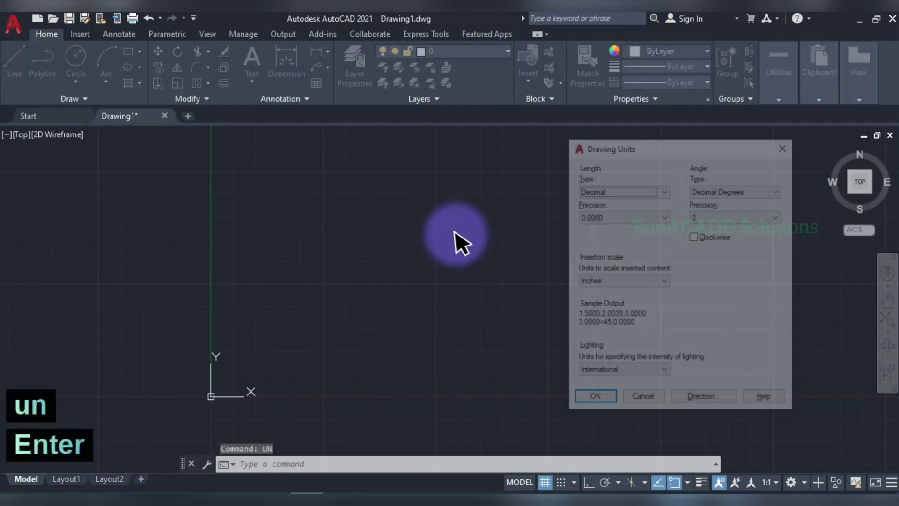
click(608, 216)
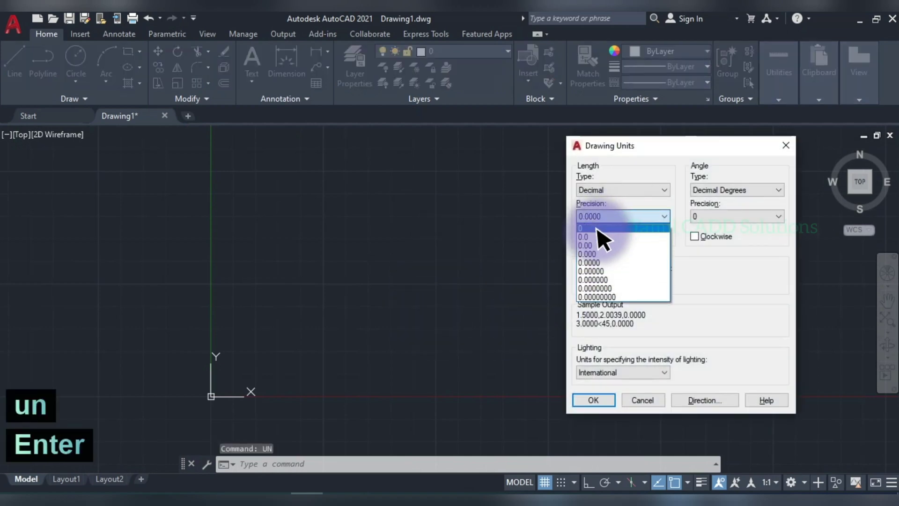
click(604, 237)
click(599, 280)
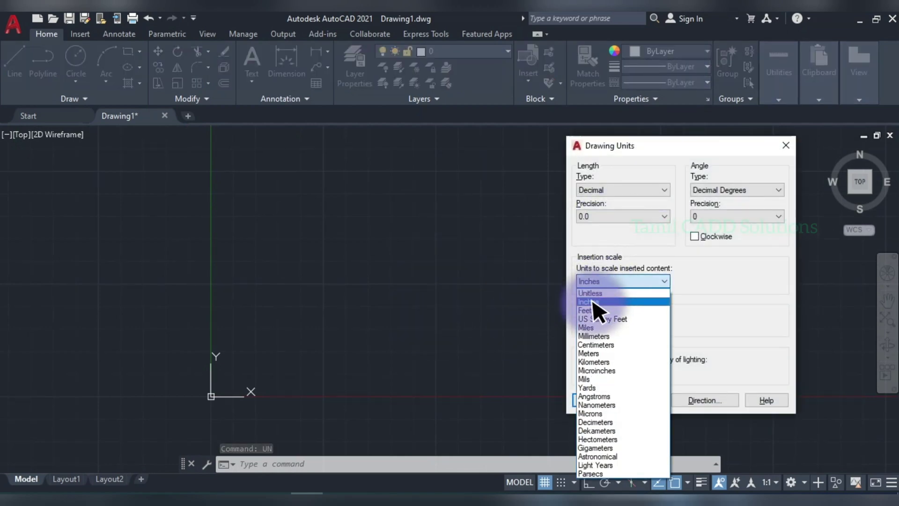
click(594, 336)
click(593, 400)
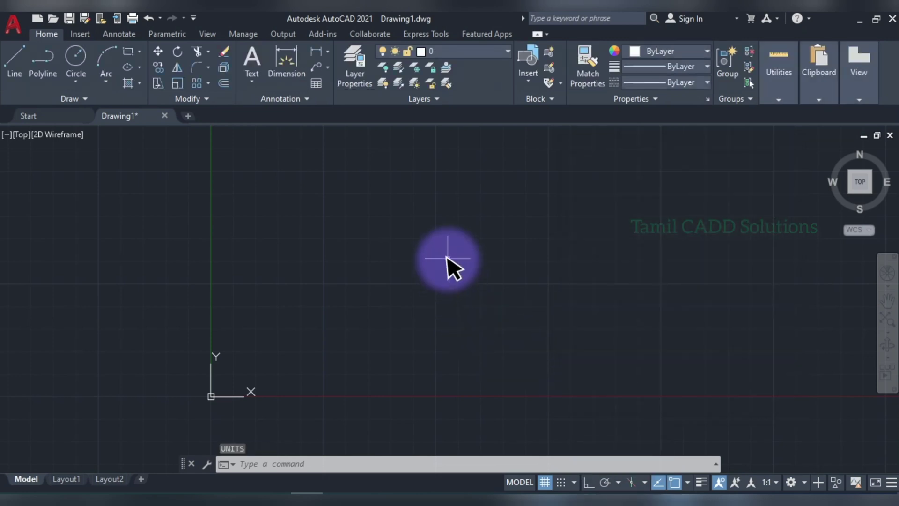
Reset the model space limits with the lower left corner at 0,0 and the upper right corner's X value at 210
scroll(447, 258, down, 5)
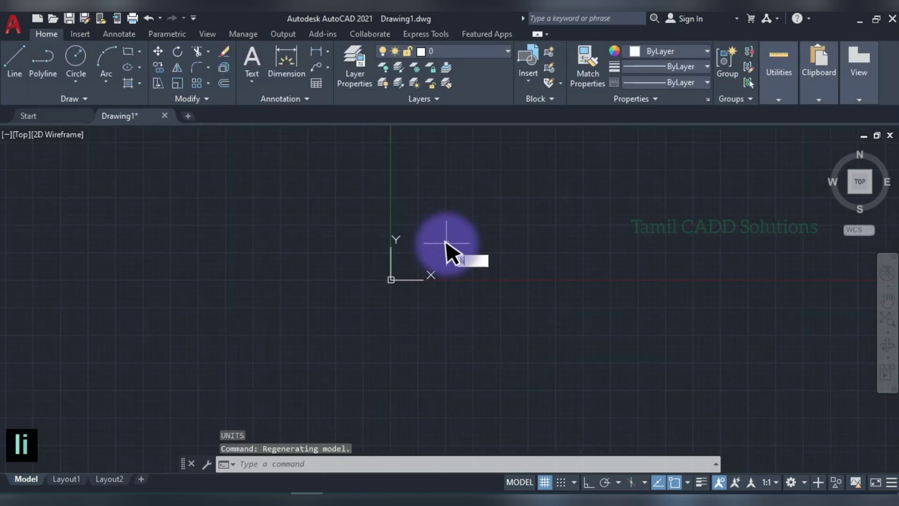
text(limits)
key(Return)
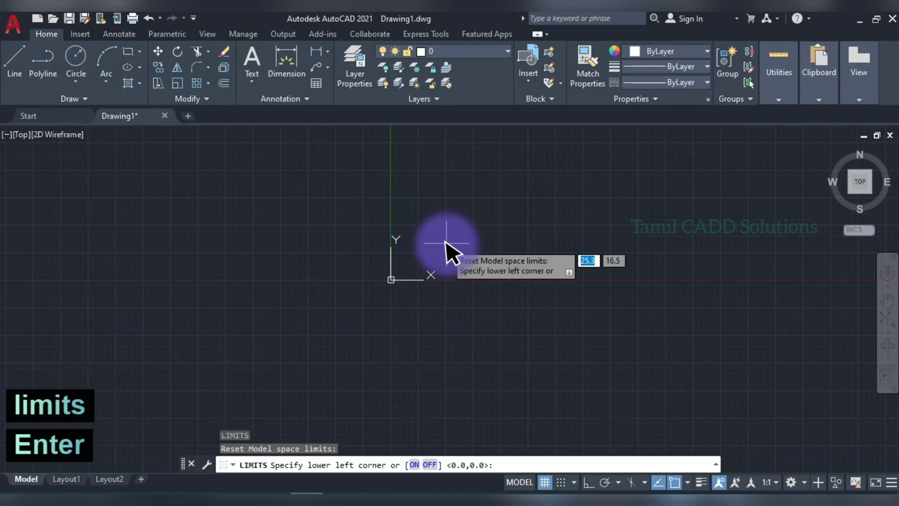
text(0,0)
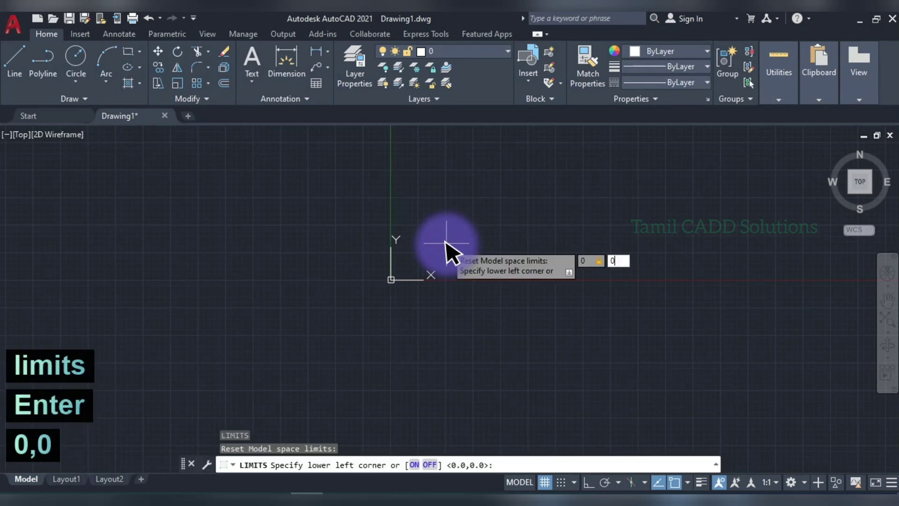
key(Return)
text(210)
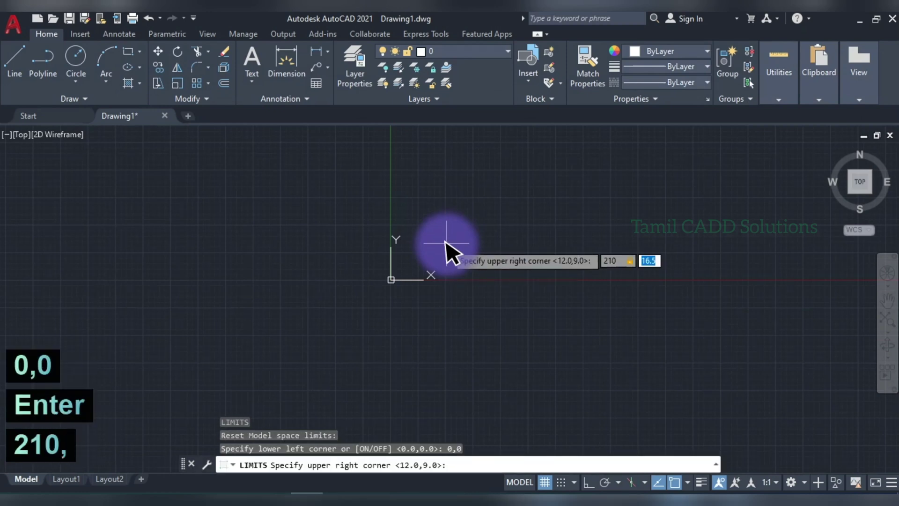
key(Return)
scroll(468, 252, down, 3)
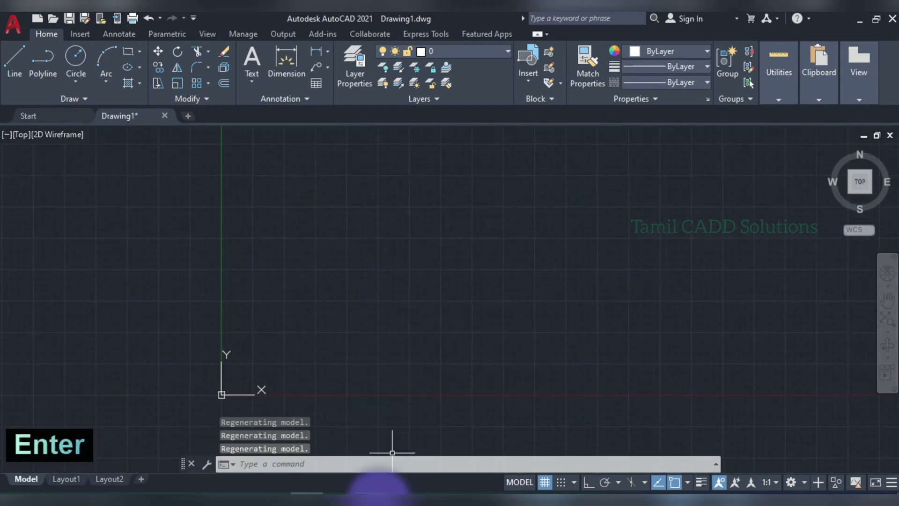
Bring up the reference drawing, move it aside to check the outer circle's diameter, and return to AutoCAD
click(391, 491)
drag(596, 24, 171, 24)
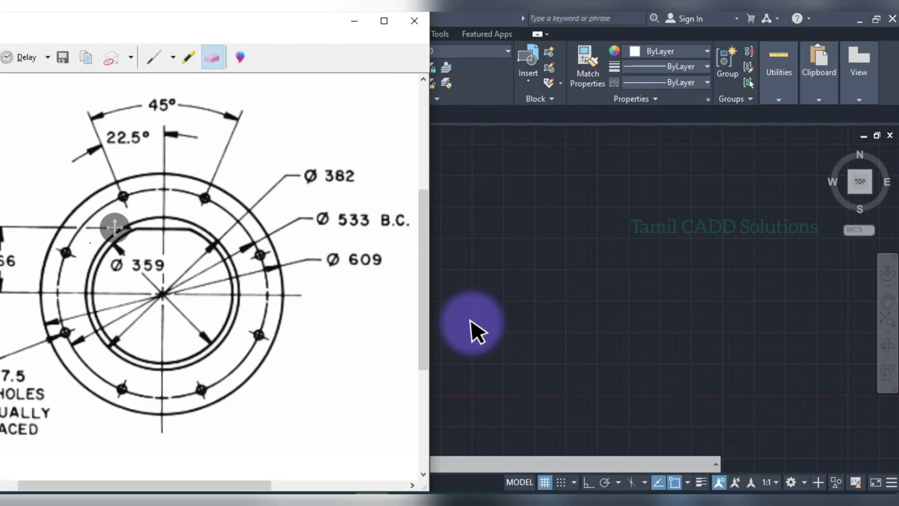
key(space)
click(492, 301)
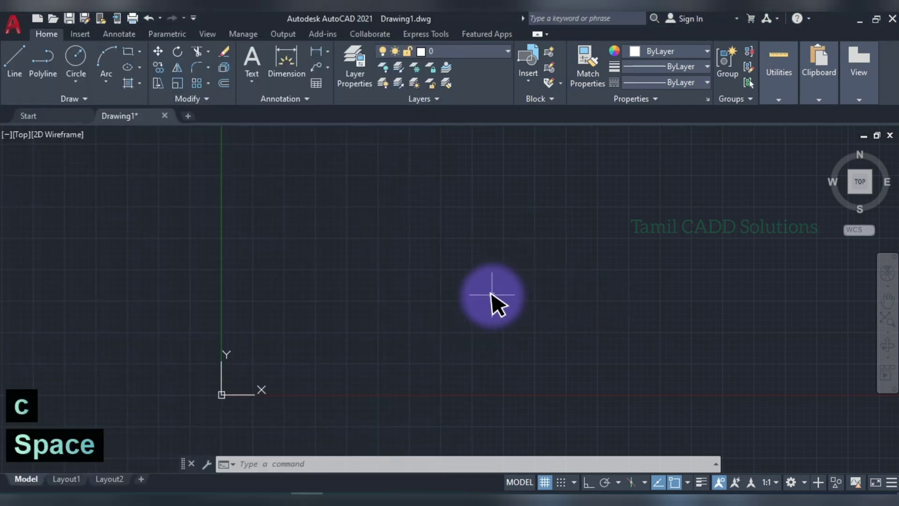
Draw the flange's outer circle with a diameter of 609 in the empty drawing area
text(c)
key(space)
click(383, 264)
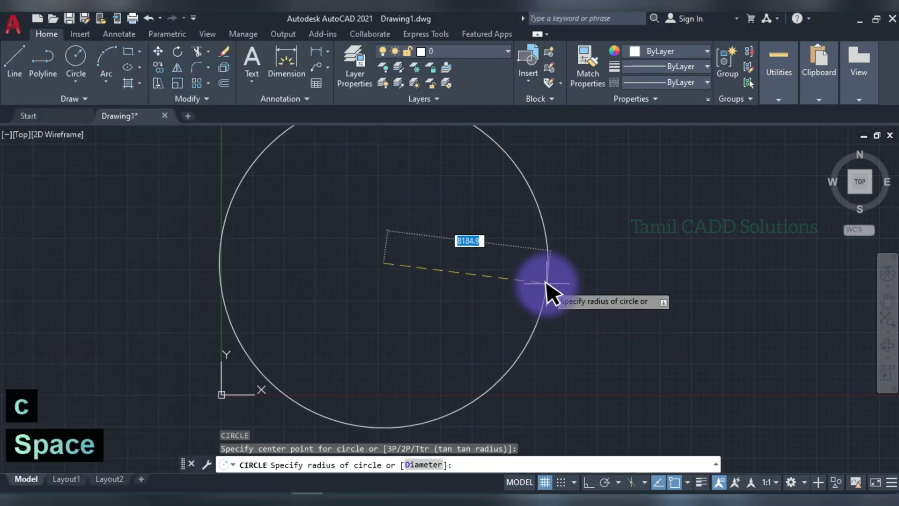
text(d)
key(space)
text(609)
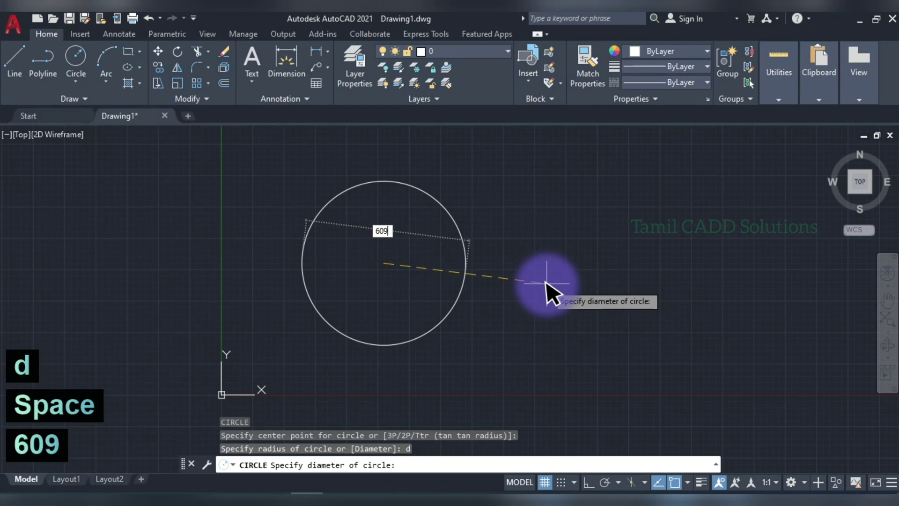
key(Return)
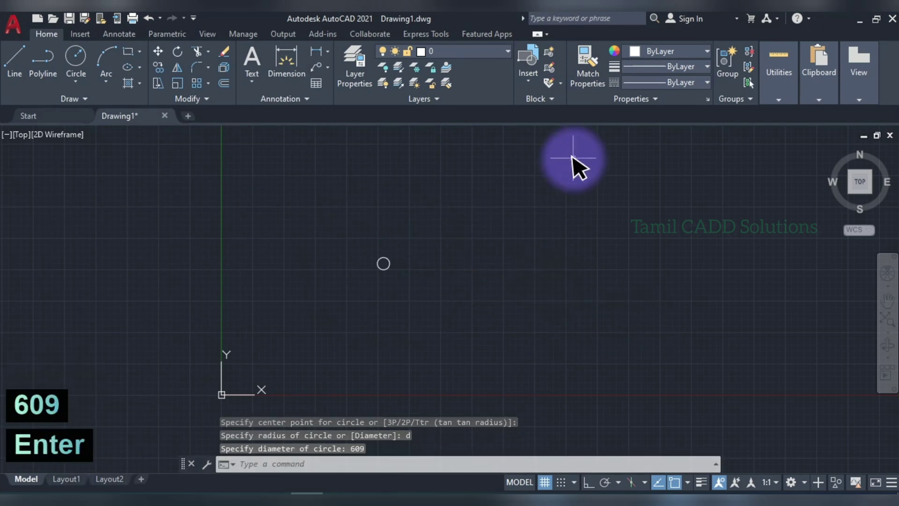
Draw a concentric circle with a diameter of 359 inside the outer circle
scroll(370, 267, up, 8)
middle_drag(524, 243, 359, 262)
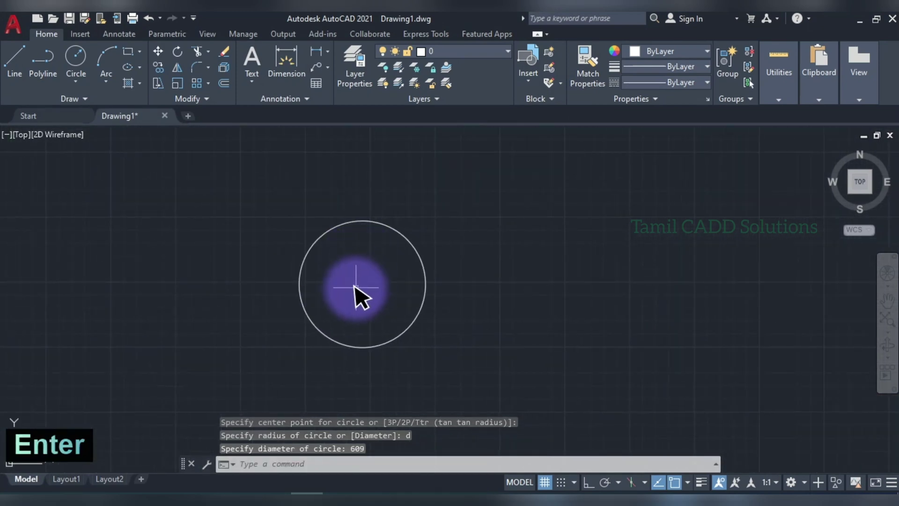
text(c)
key(space)
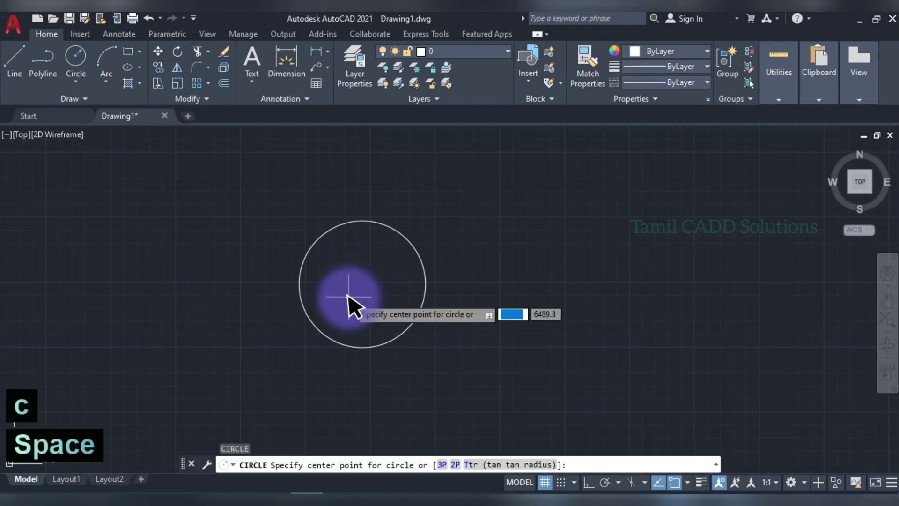
scroll(370, 285, up, 3)
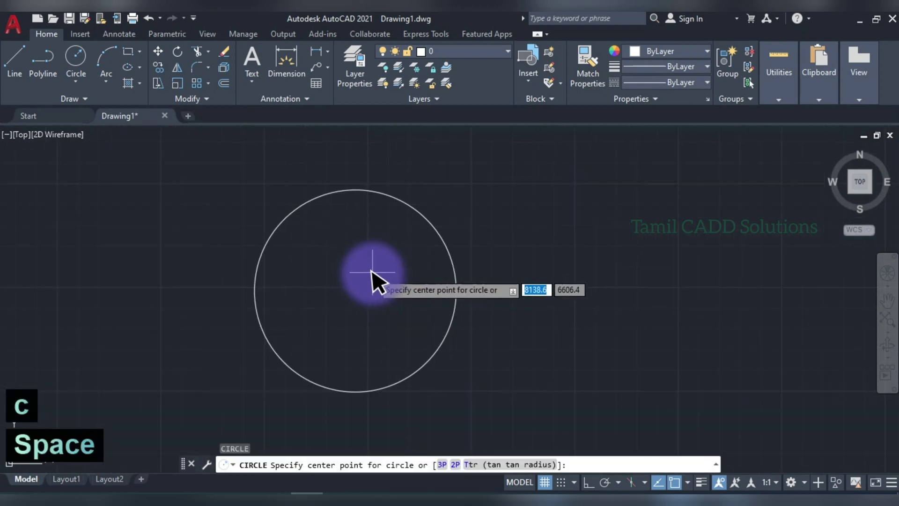
click(357, 294)
key(space)
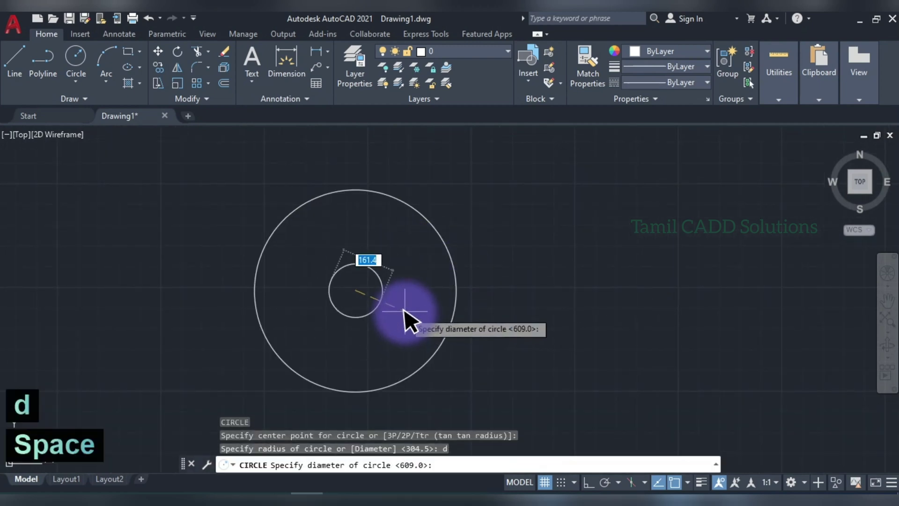
text(5)
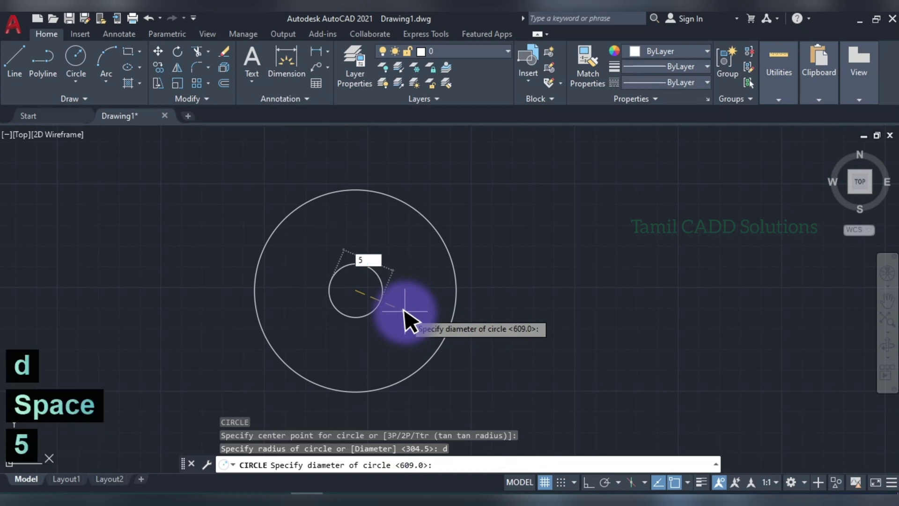
key(BackSpace)
text(359)
key(Return)
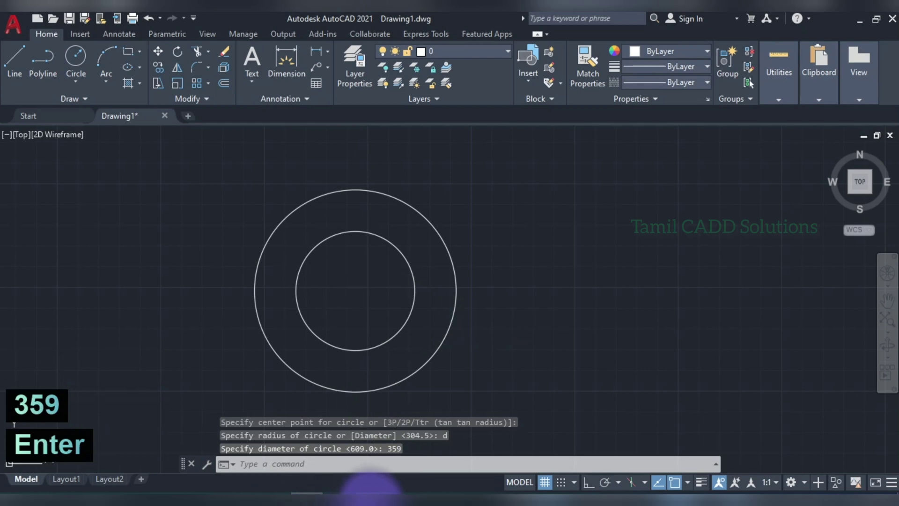
Bring up the reference drawing, enlarge its window to check the flat edge's 166 distance, and return to AutoCAD
click(369, 496)
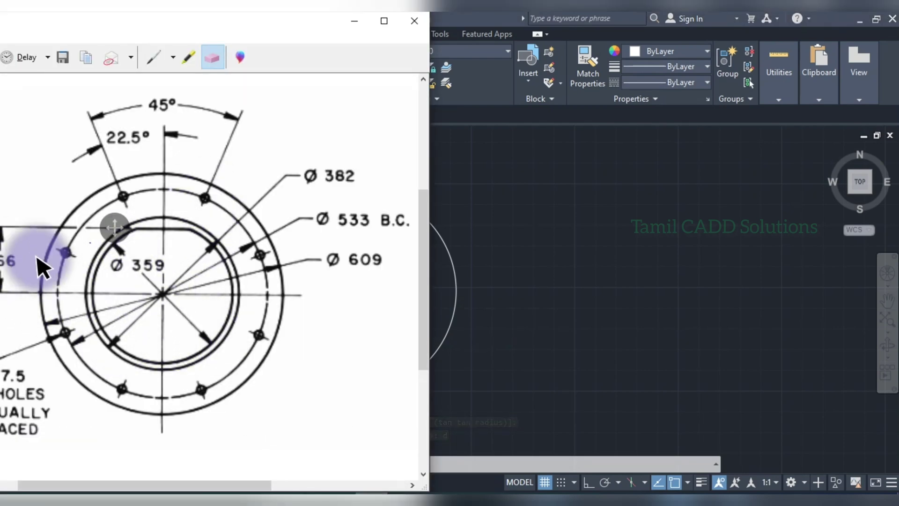
drag(286, 18, 401, 56)
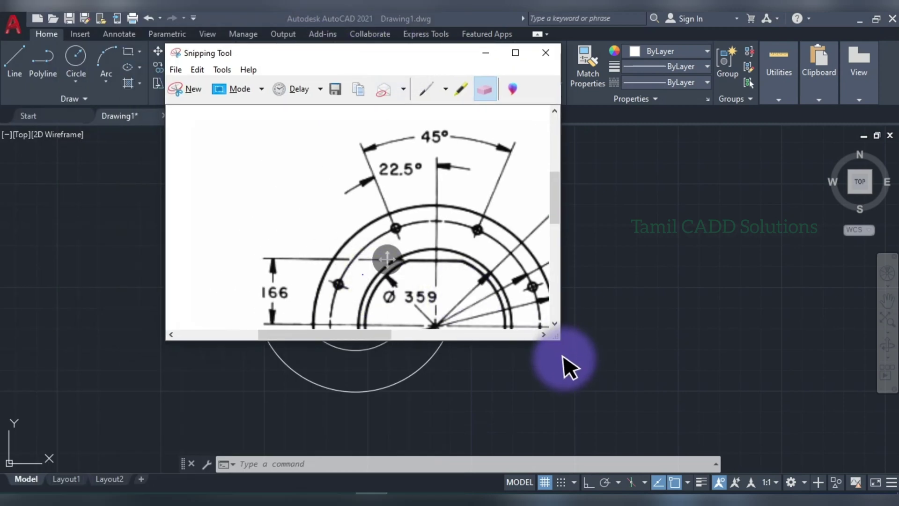
mouse_move(560, 343)
mouse_down()
mouse_move(611, 489)
mouse_move(716, 490)
mouse_up()
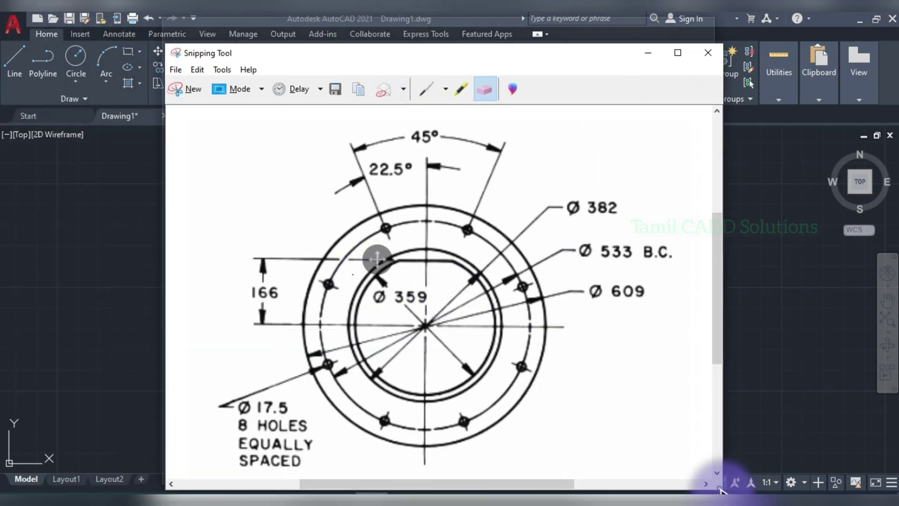
drag(646, 44, 646, 13)
click(642, 21)
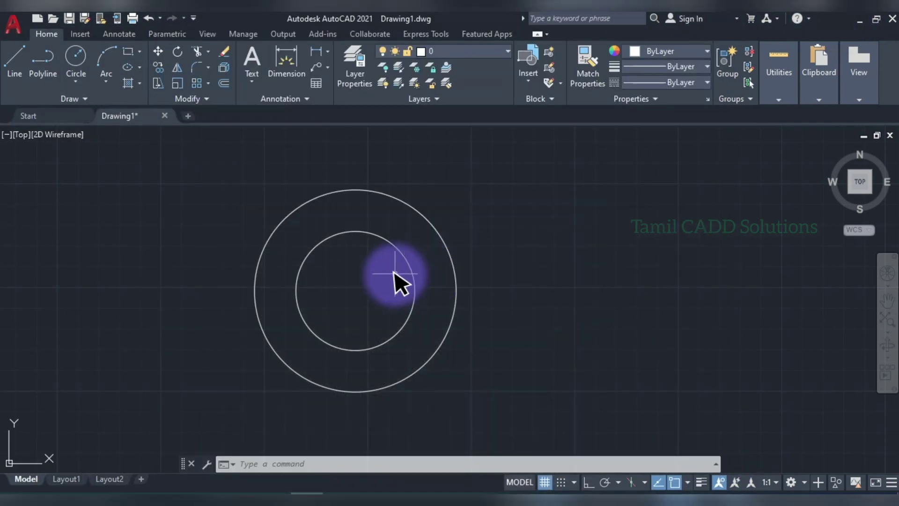
Draw a horizontal and a vertical construction line through the circles' common centre, with ortho mode on
text(c)
key(BackSpace)
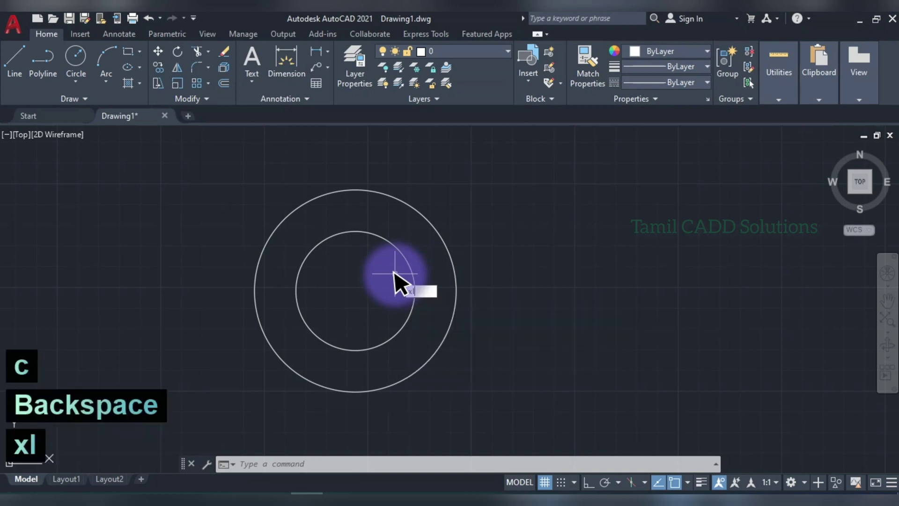
text(xl)
key(space)
click(354, 290)
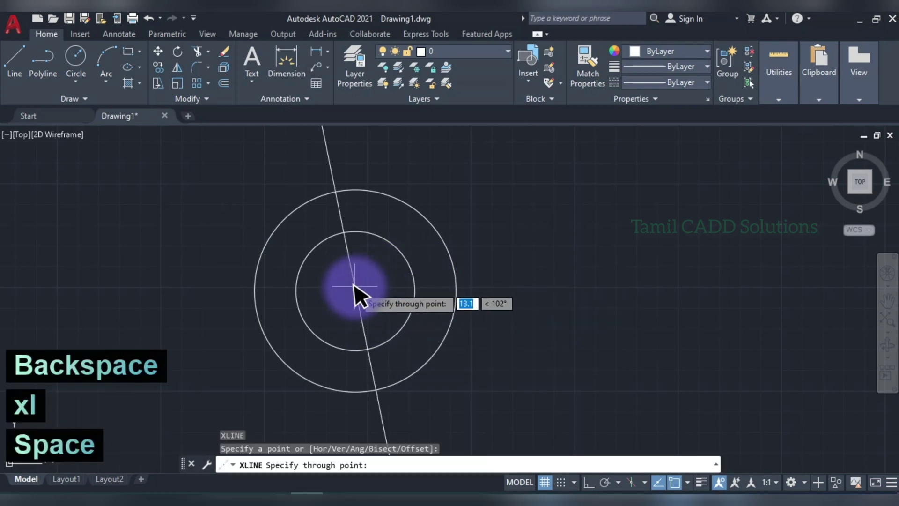
click(457, 290)
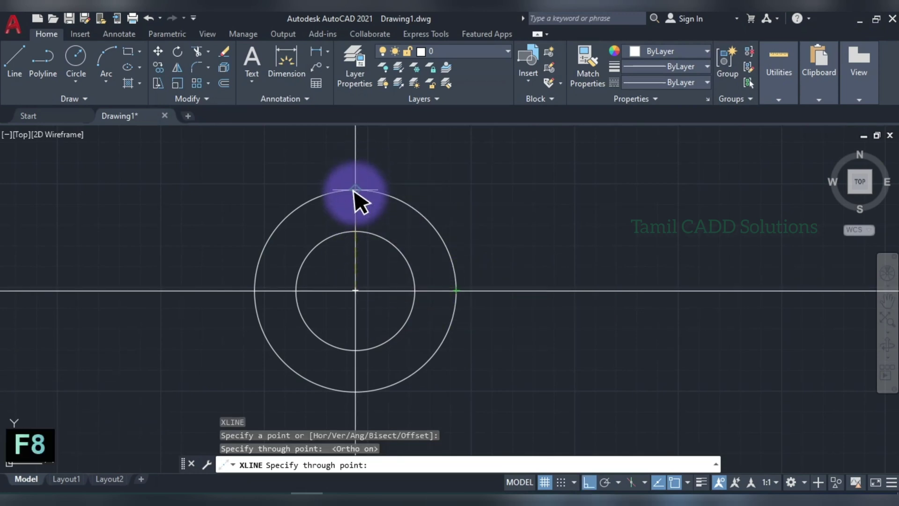
click(355, 190)
key(Escape)
Offset the horizontal construction line upward by 166
click(523, 327)
click(496, 272)
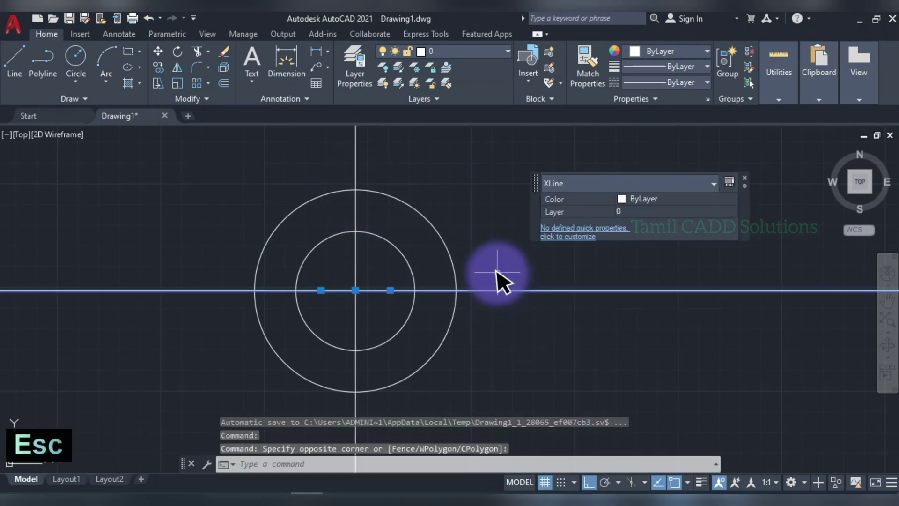
text(o)
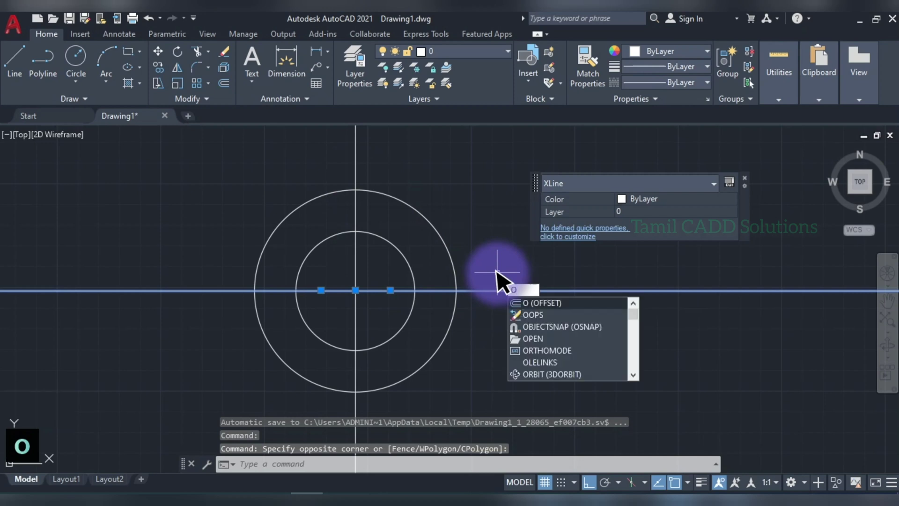
key(Return)
text(166)
key(Return)
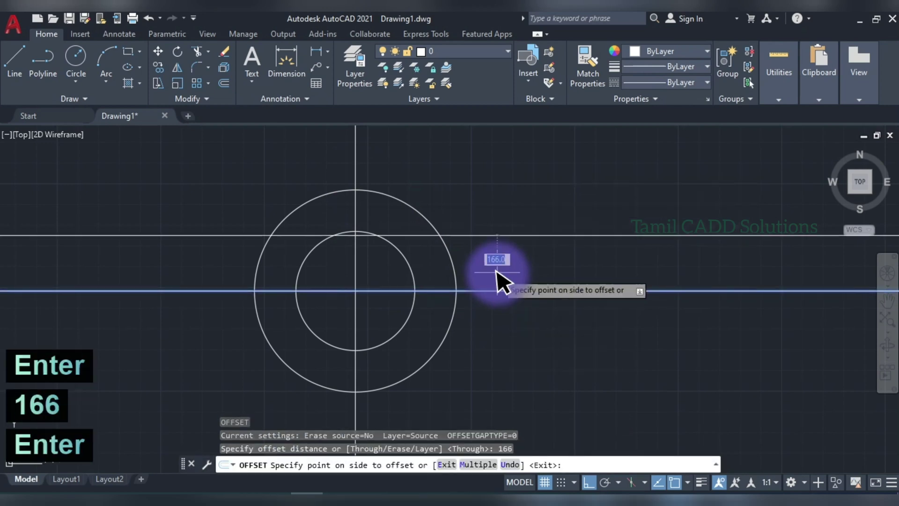
click(495, 270)
scroll(354, 241, up, 4)
key(Escape)
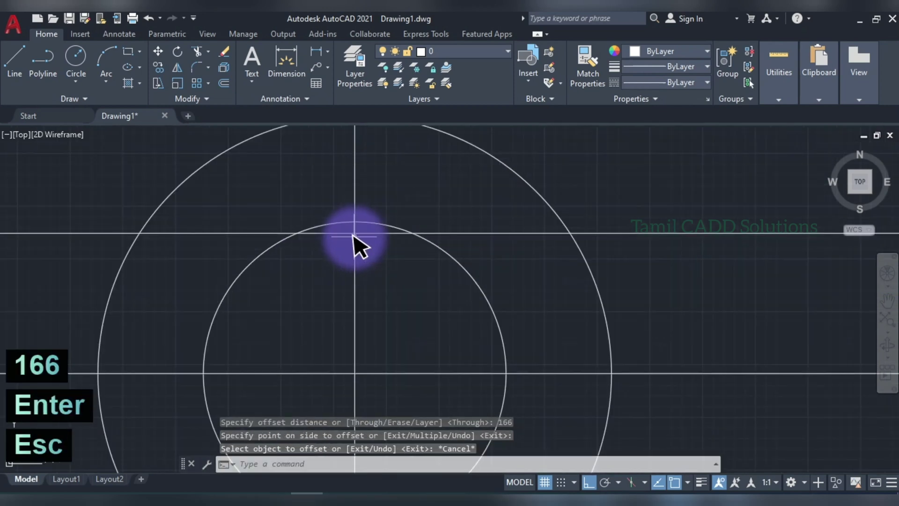
Trim the offset line between the inner and outer circles, and trim the inner circle's arc above that line
text(tr)
key(space)
key(space)
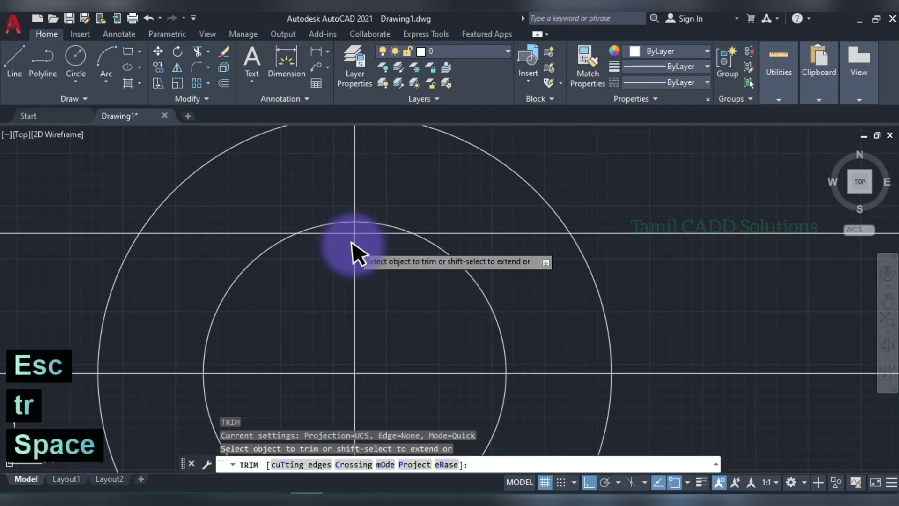
drag(282, 240, 287, 227)
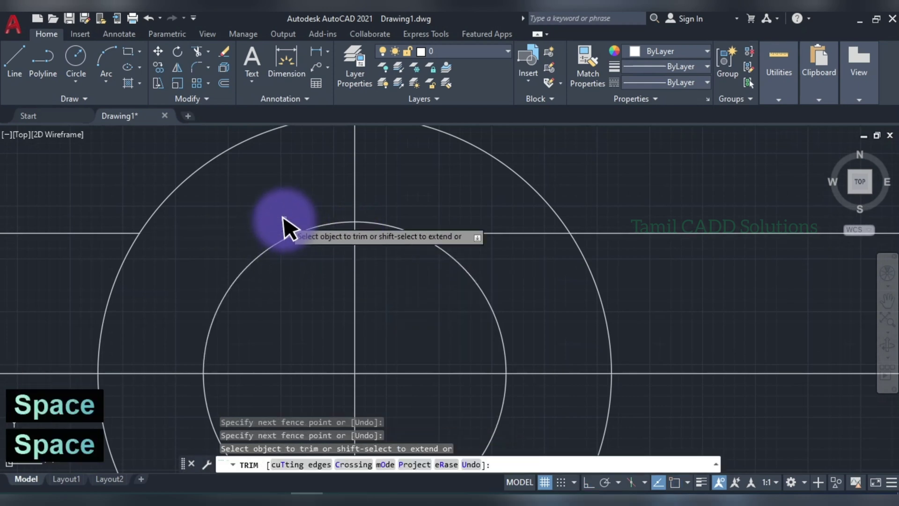
click(444, 211)
mouse_move(444, 212)
mouse_down()
mouse_move(481, 254)
mouse_move(472, 251)
mouse_up()
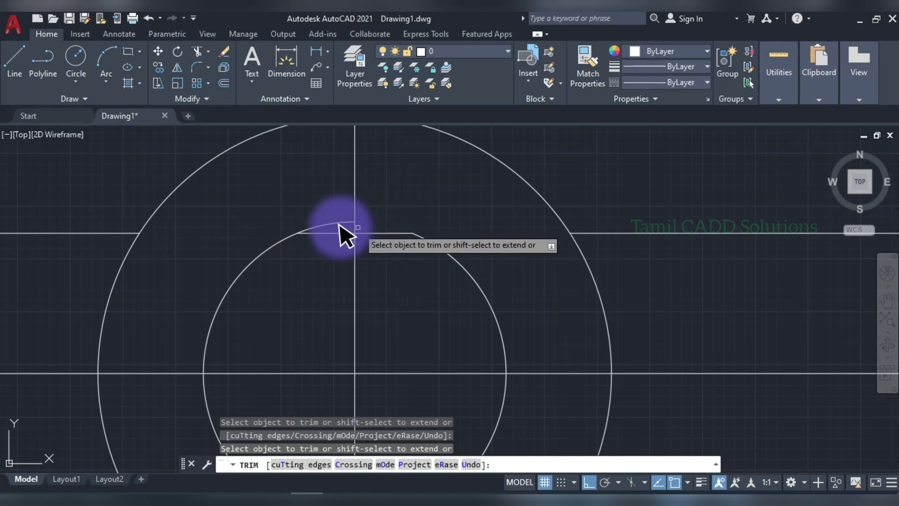
scroll(352, 233, down, 4)
key(Escape)
Delete the two leftover pieces of the offset line outside the outer circle
click(598, 254)
click(557, 215)
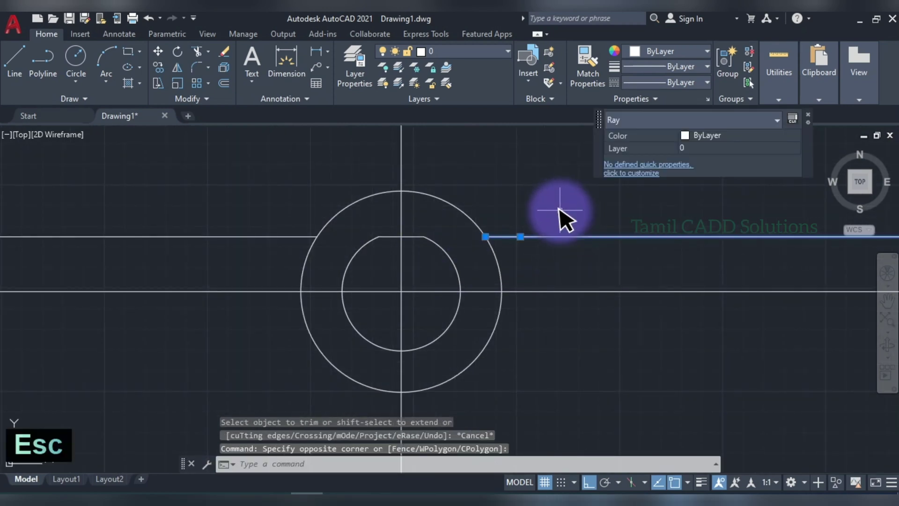
key(Delete)
click(270, 260)
click(254, 234)
key(Delete)
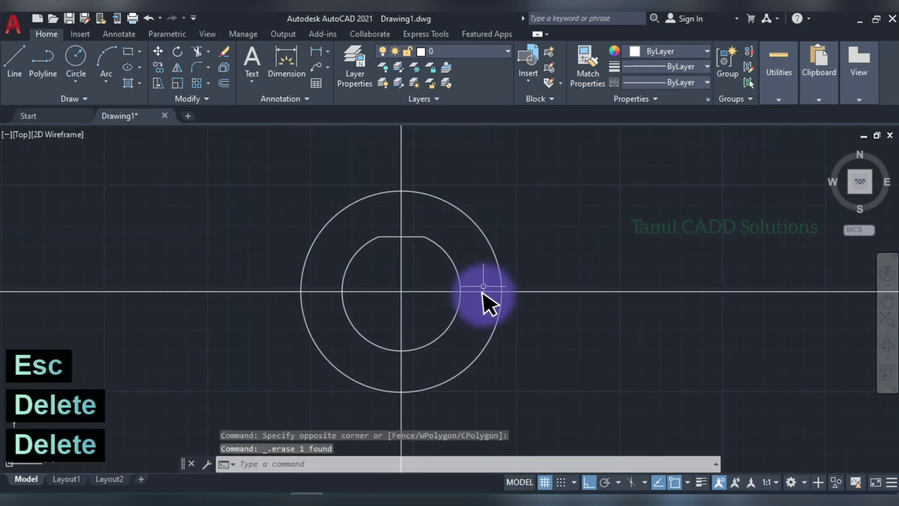
Bring up the reference drawing to check the remaining circle diameters, and return to AutoCAD
click(370, 492)
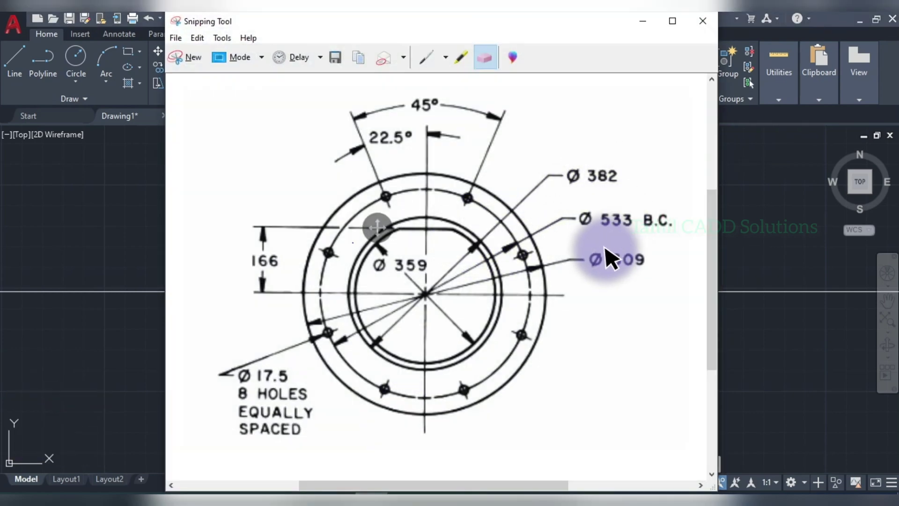
click(642, 21)
key(Escape)
key(Escape)
key(Escape)
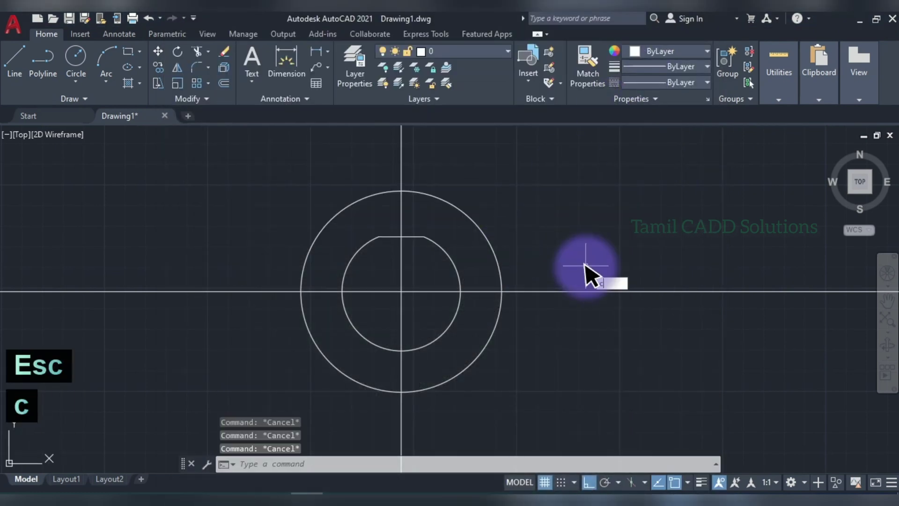
Draw a circle with a diameter of 382 centred on the construction lines' intersection
text(c)
key(space)
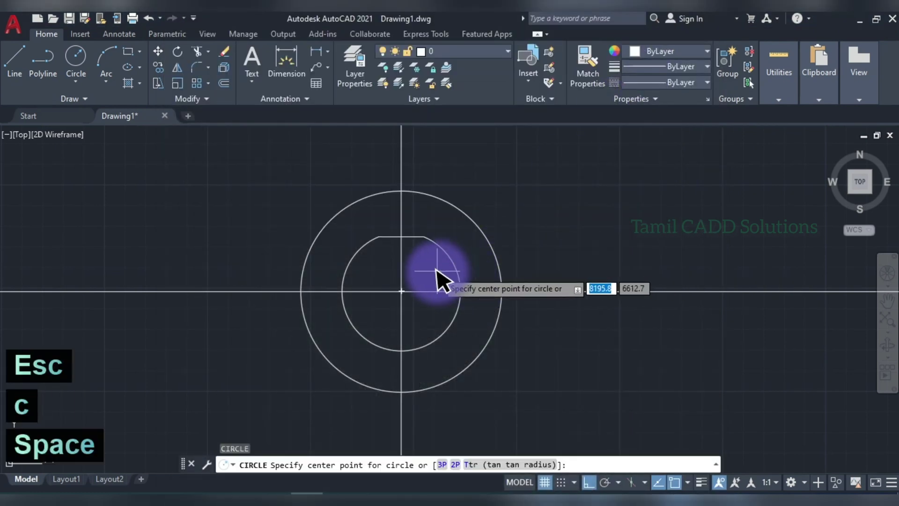
click(398, 291)
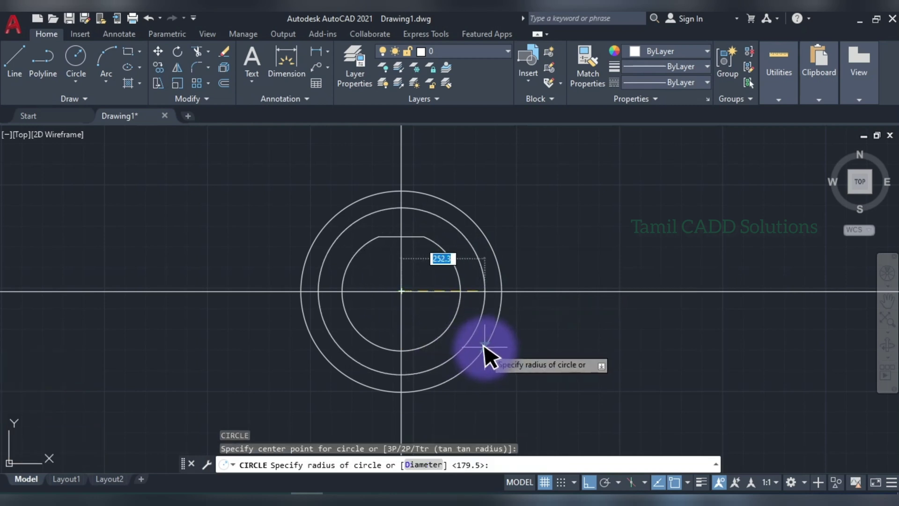
text(d)
key(space)
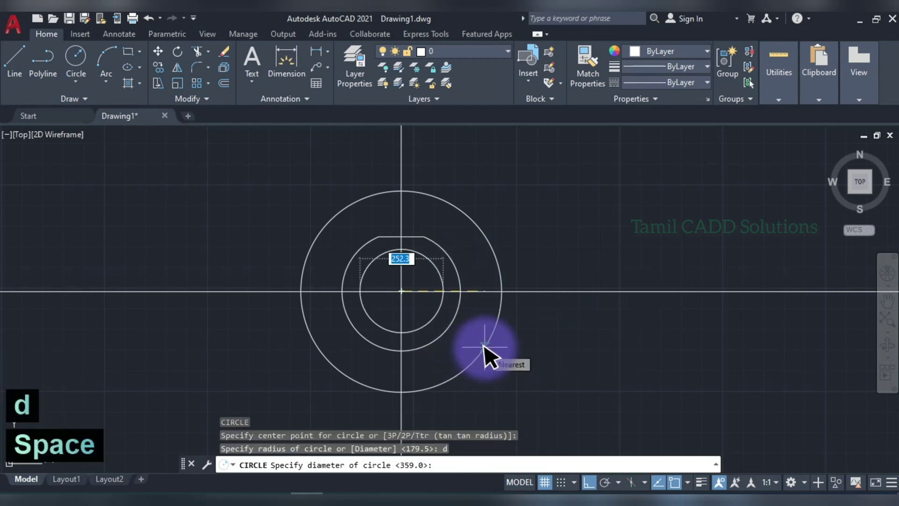
text(38)
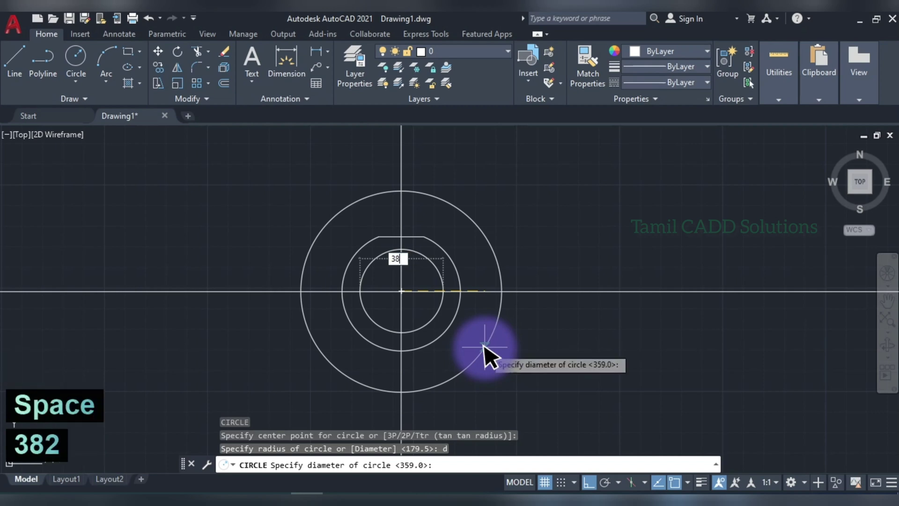
text(2)
key(Return)
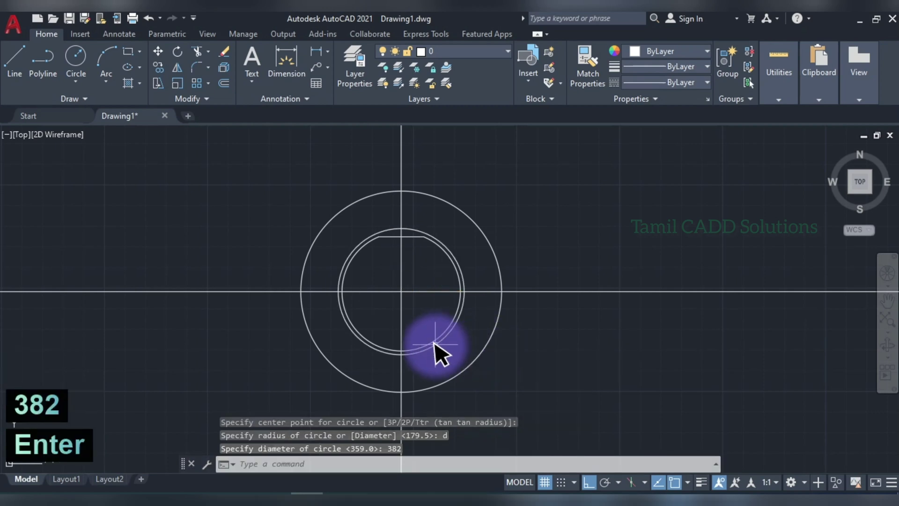
Draw the bolt circle with a diameter of 533 about the same centre
text(c)
key(space)
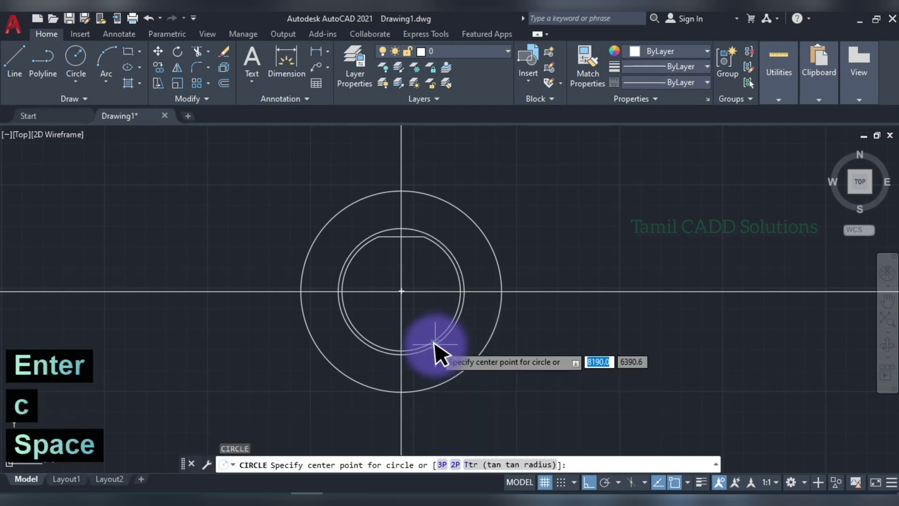
click(401, 291)
text(d)
key(space)
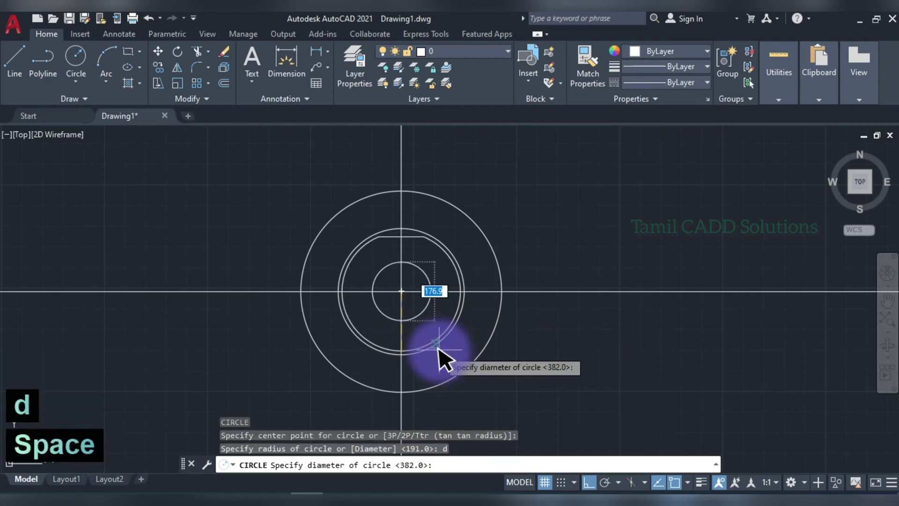
text(533)
key(Return)
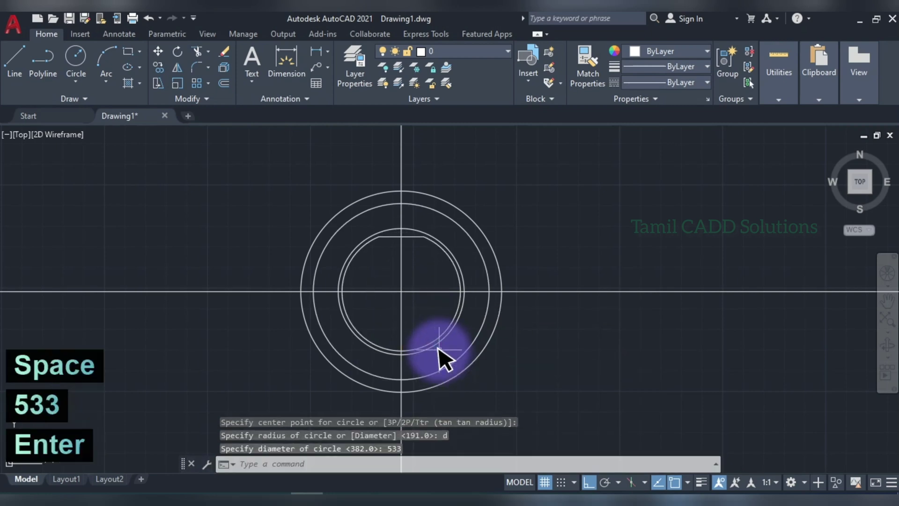
key(Escape)
Check the hole angle in the reference drawing and draw a construction line through the circles' centre at 22.5°, with ortho mode off
click(365, 496)
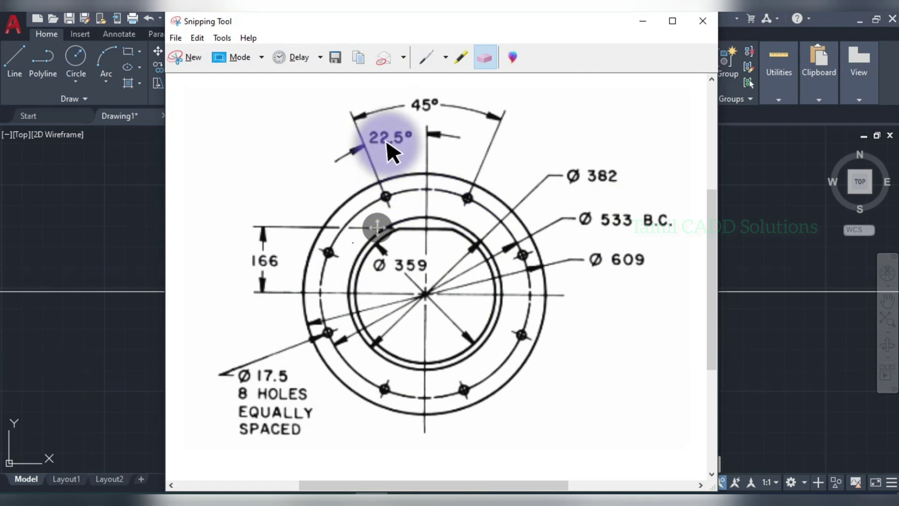
click(643, 20)
middle_drag(423, 255, 426, 268)
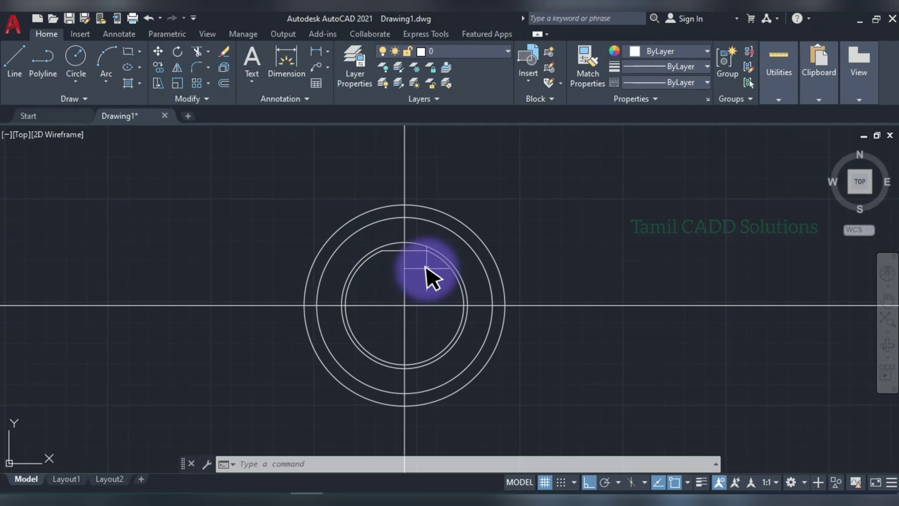
key(space)
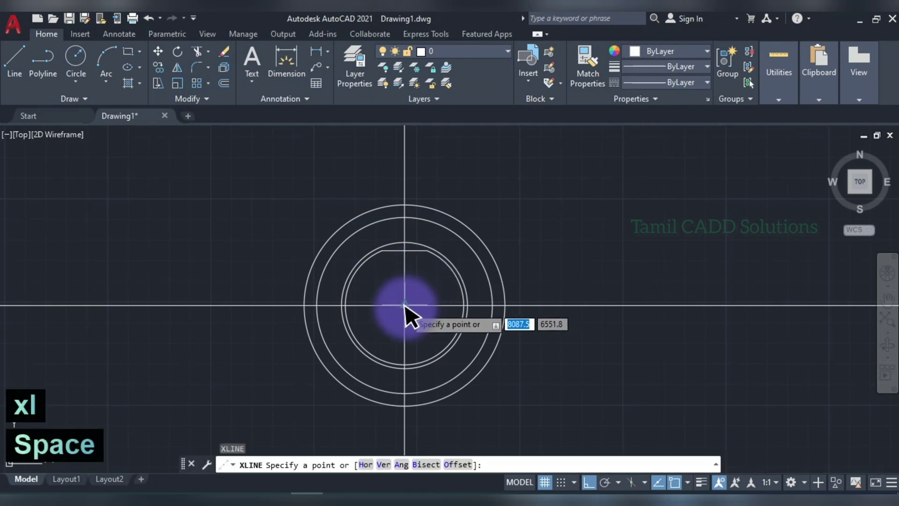
click(405, 305)
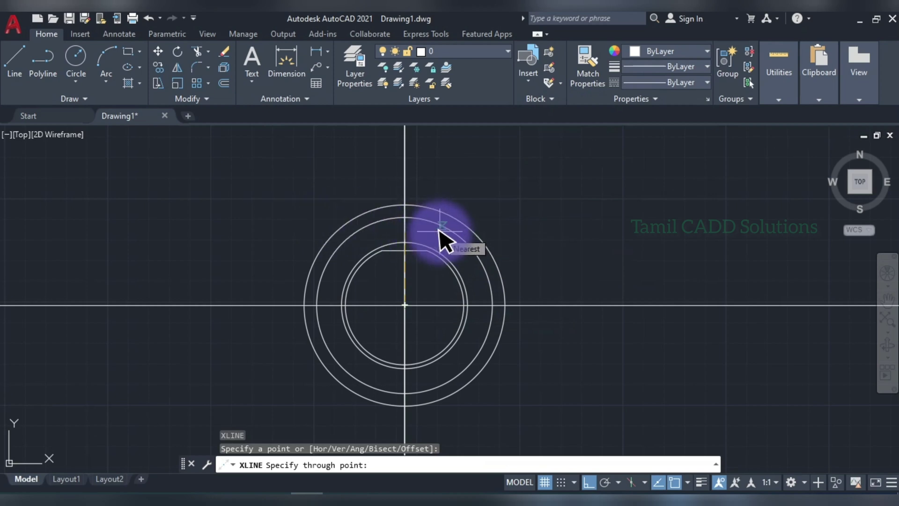
key(F8)
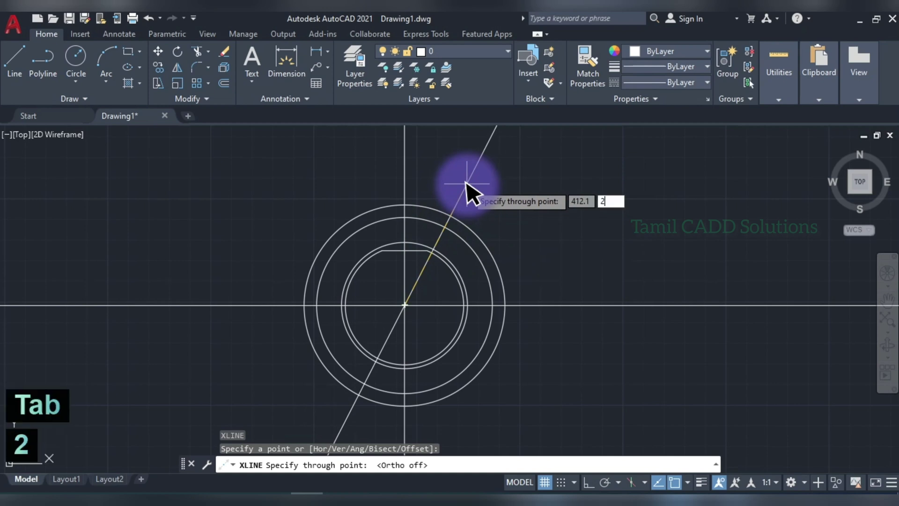
key(Return)
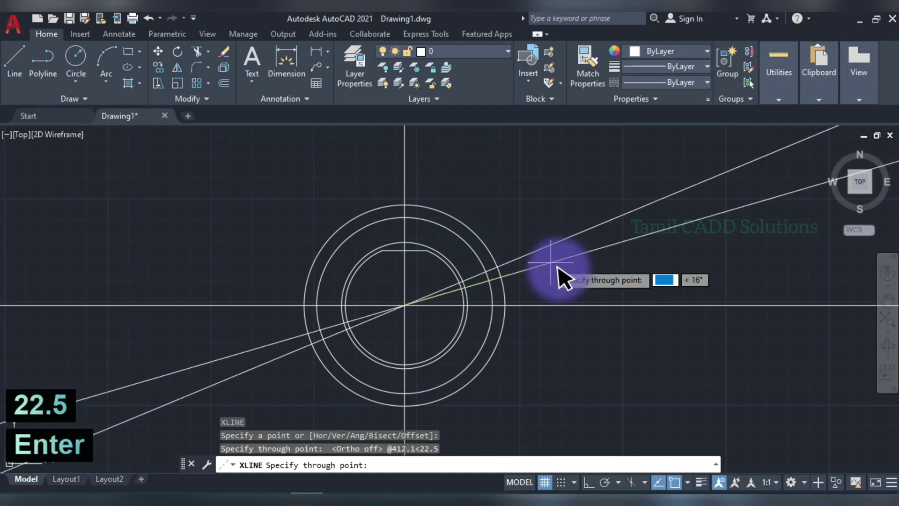
key(Escape)
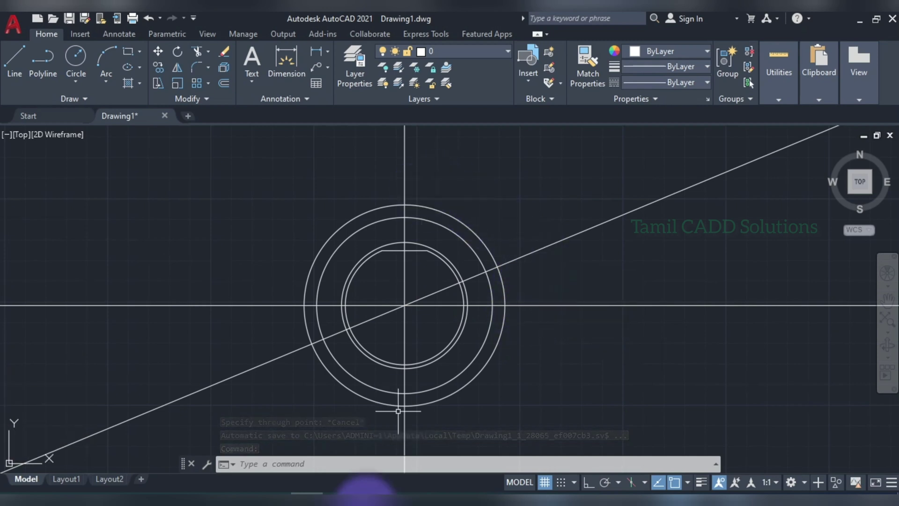
Open Calculator, calculate 90 − 22.5 for the angle of the hole line, and return to AutoCAD
key(super)
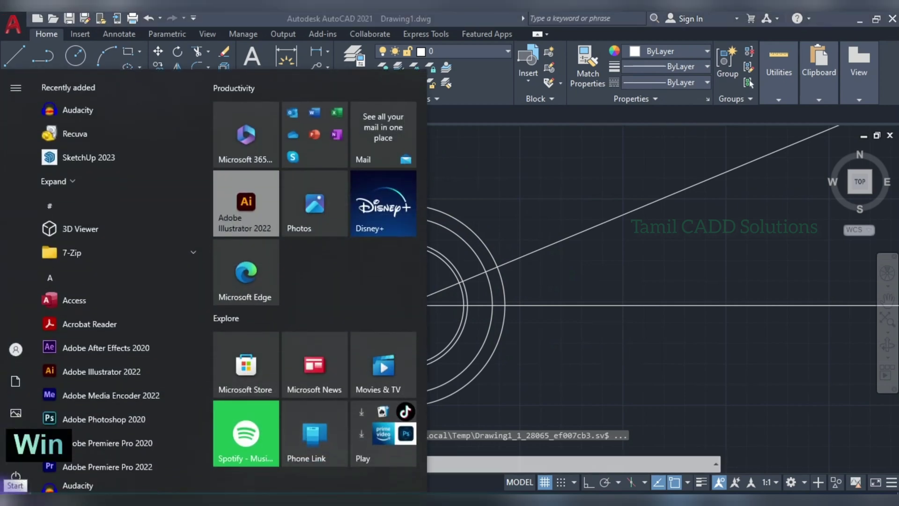
key(Escape)
key(Escape)
key(super)
text(cal)
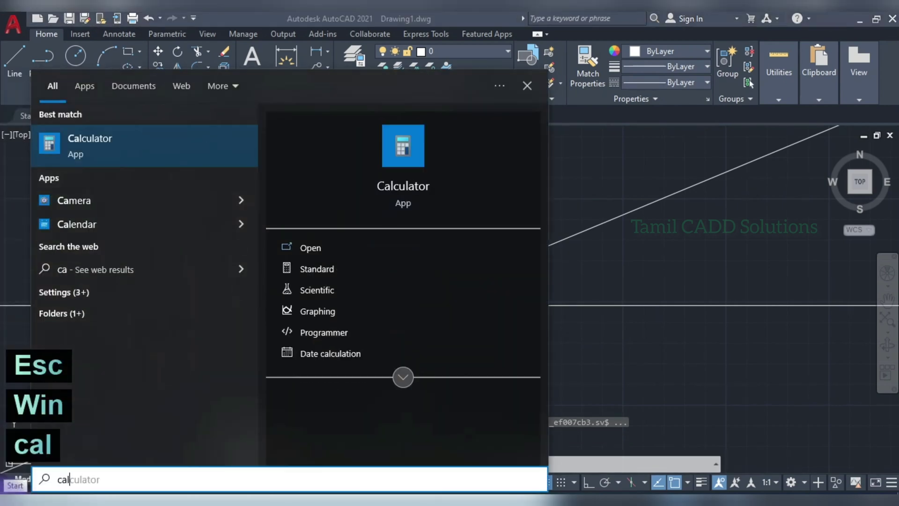
key(Return)
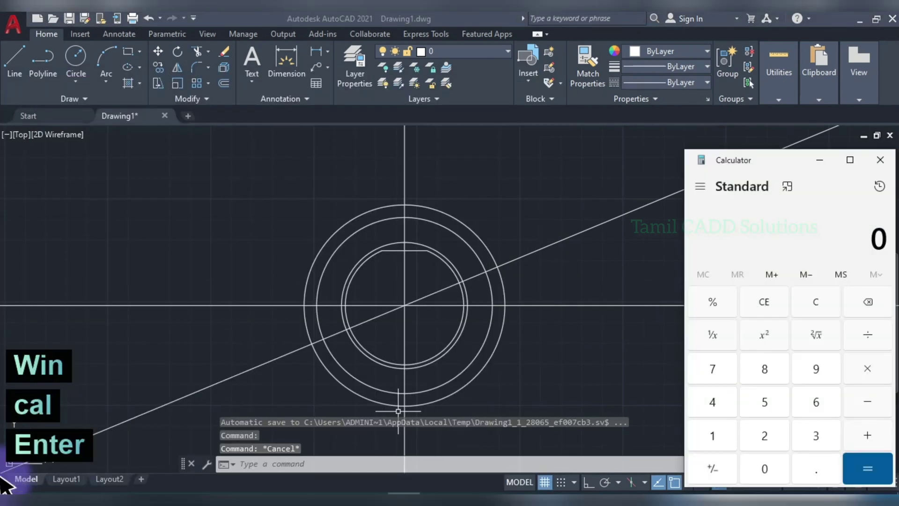
text(9)
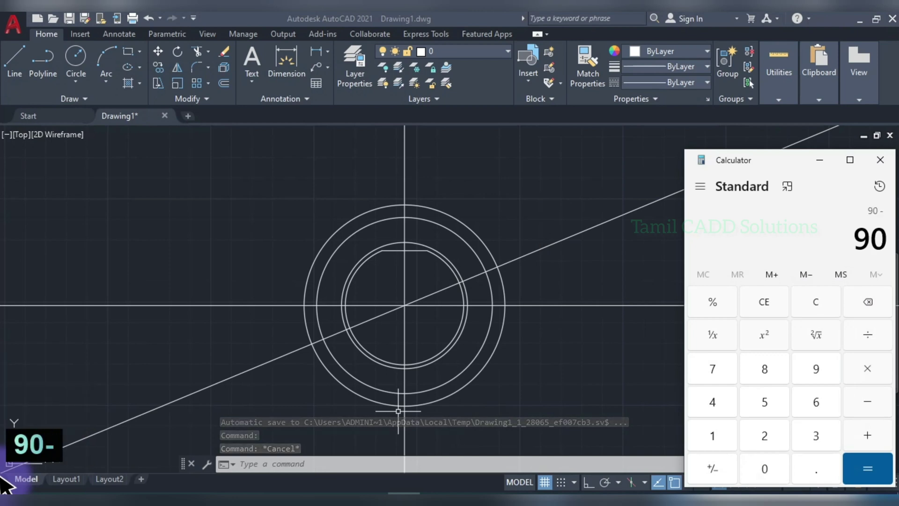
key(Return)
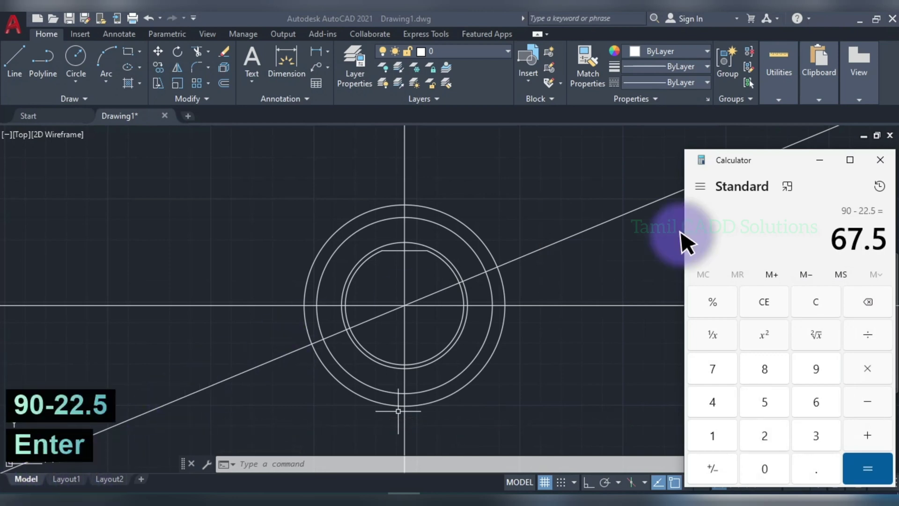
click(818, 159)
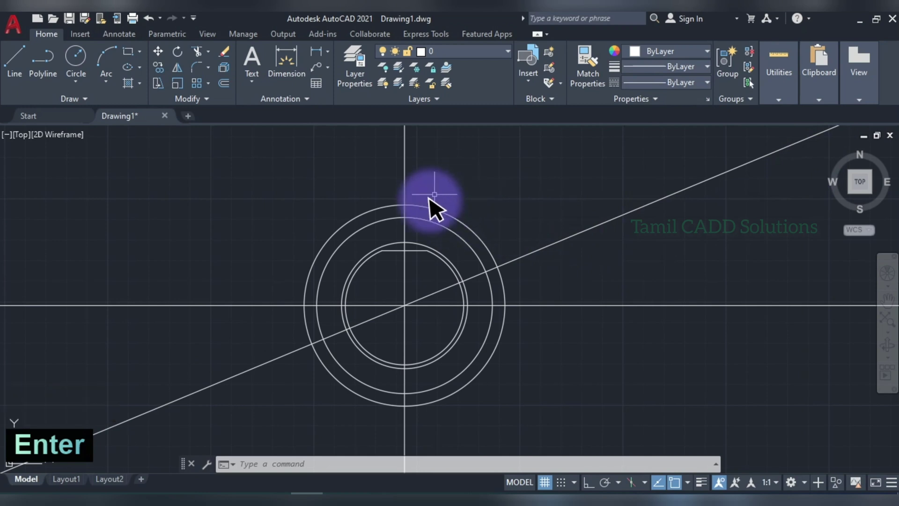
Undo the last construction-line command and draw a construction line through the circles' centre at 67.5°
key(Escape)
key(ctrl+z)
text(xl)
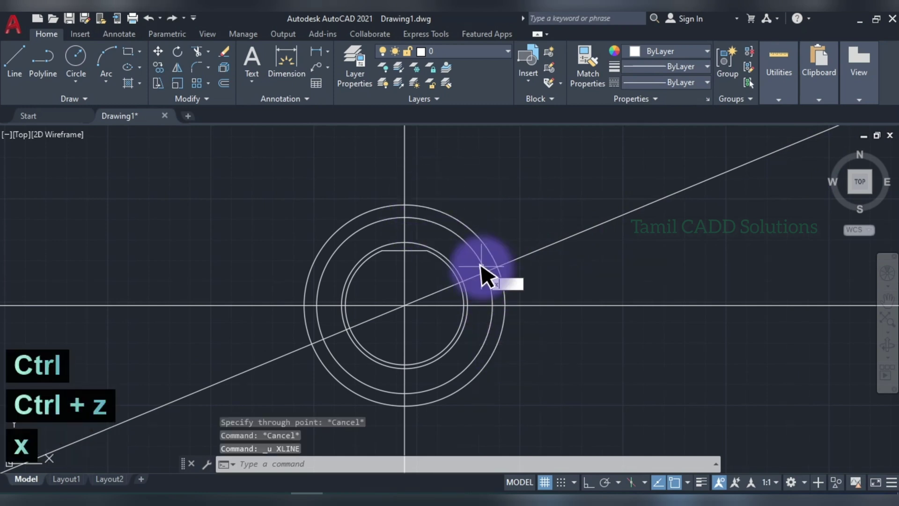
key(space)
click(402, 305)
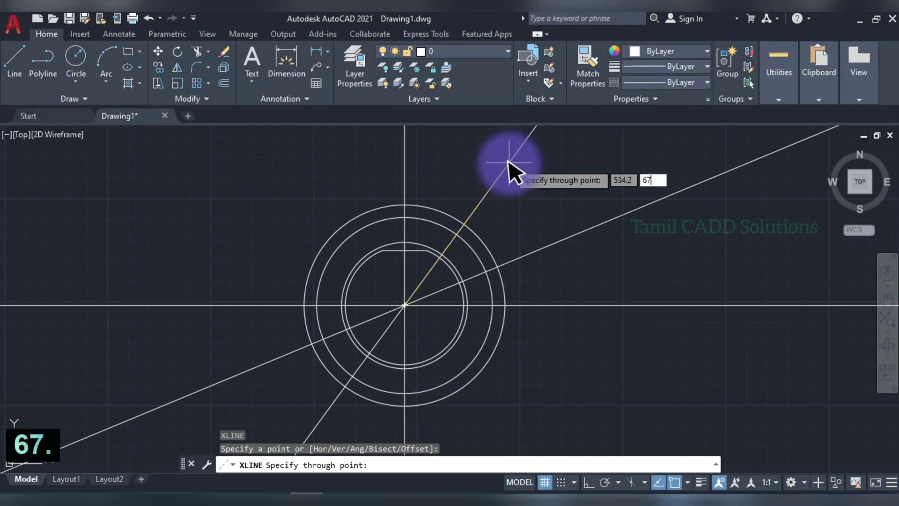
text(67.5)
key(Return)
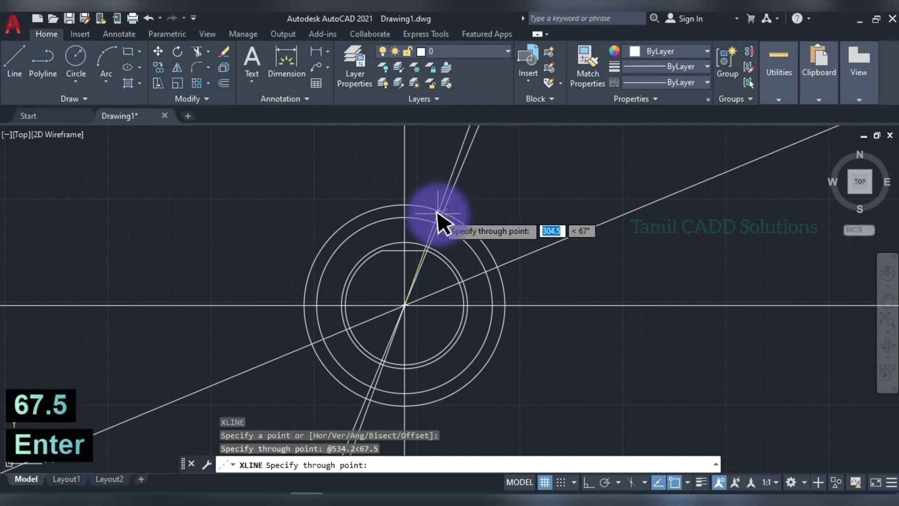
key(Escape)
Switch to Calculator, calculate 90 + 22.5 for the mirrored hole line's angle, and return to AutoCAD
middle_drag(451, 196, 469, 264)
click(469, 264)
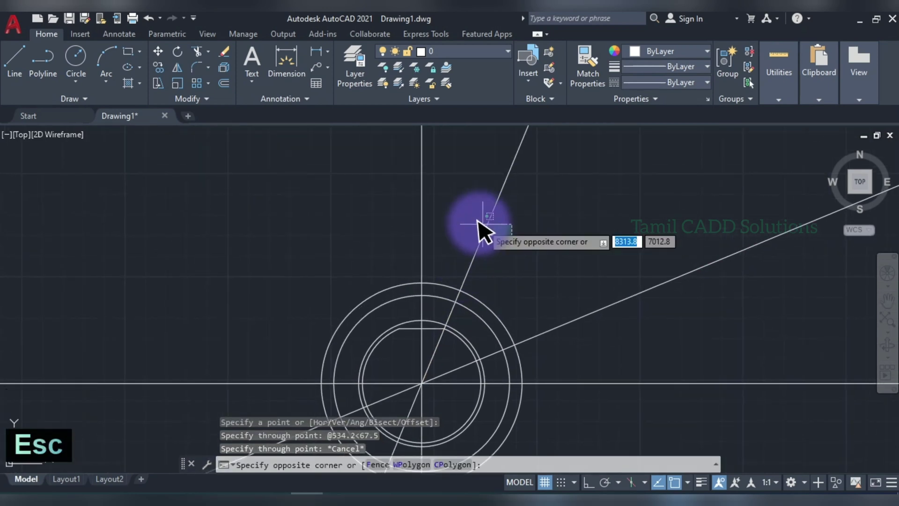
click(474, 220)
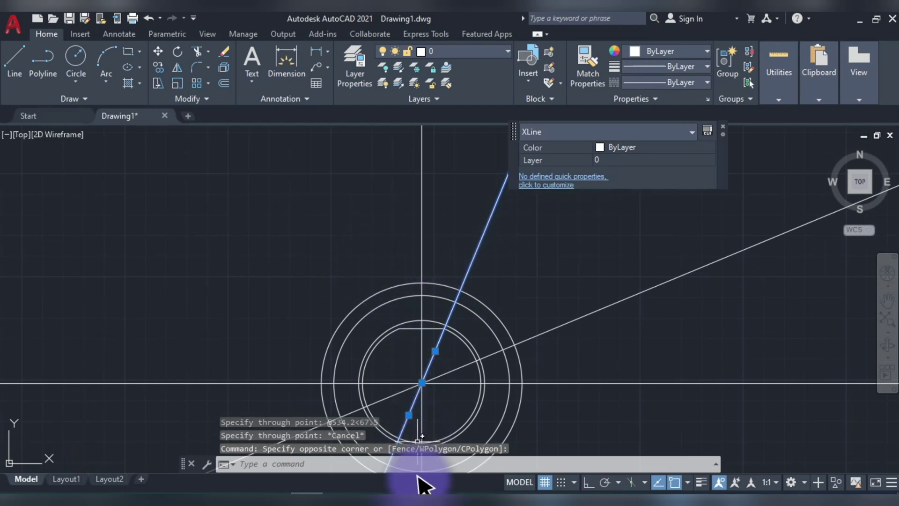
click(402, 491)
key(Escape)
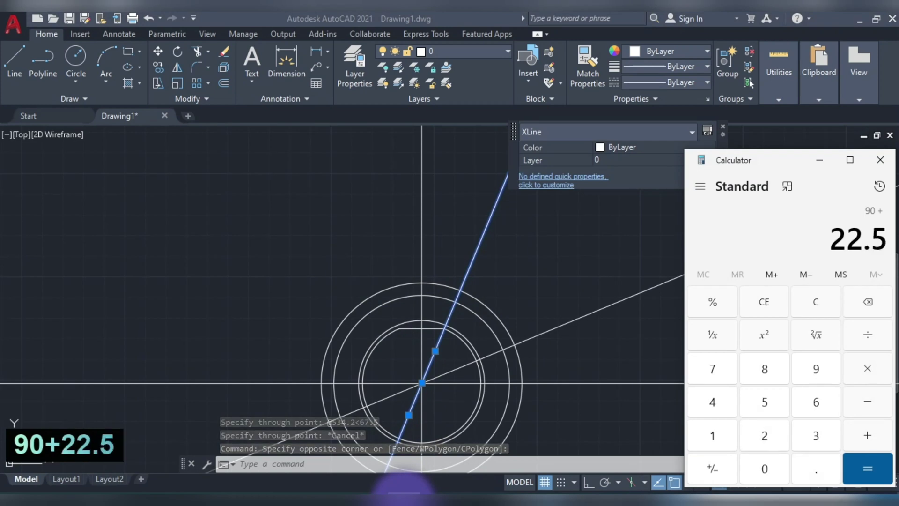
key(Return)
click(827, 161)
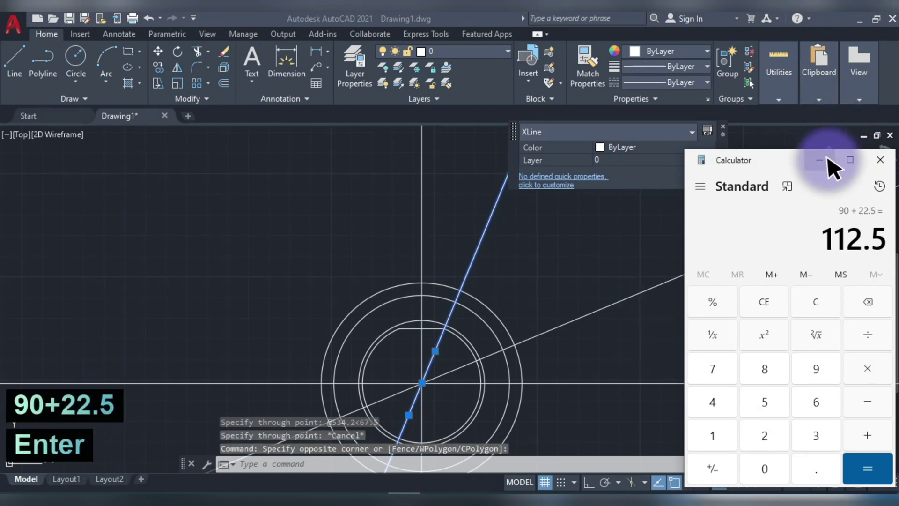
key(Escape)
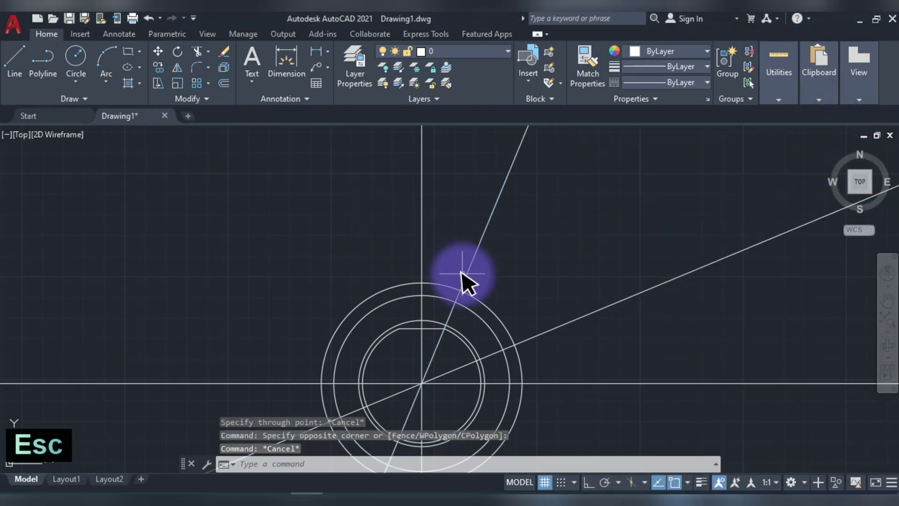
Draw a construction line through the circles' centre at 112.5°
text(xl)
key(space)
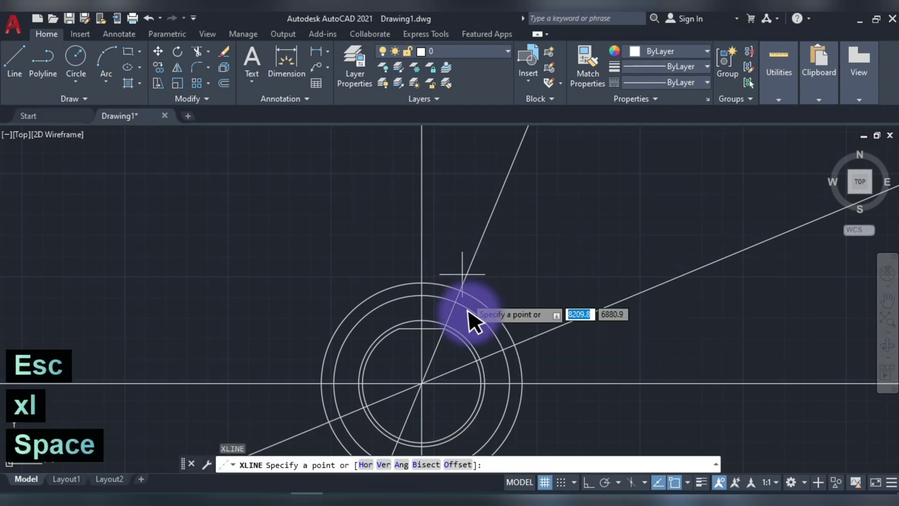
click(415, 375)
key(Tab)
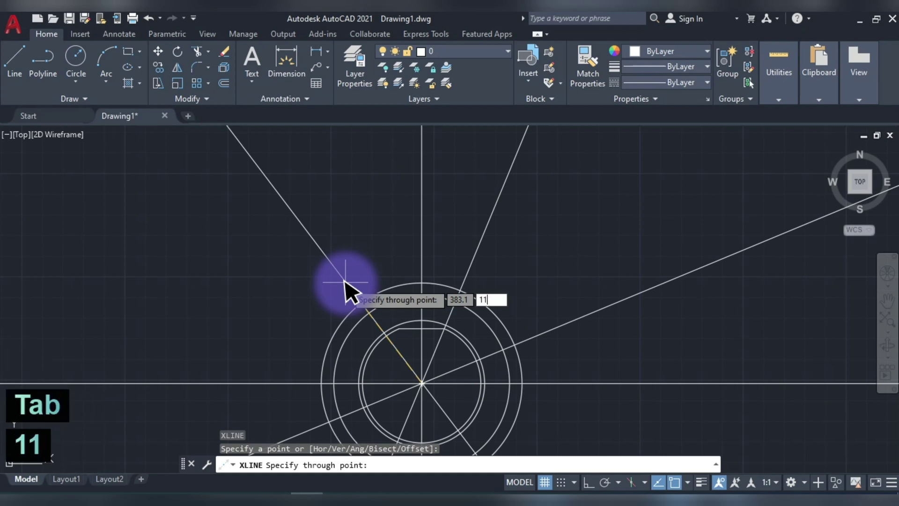
text(112.5)
key(Return)
key(Escape)
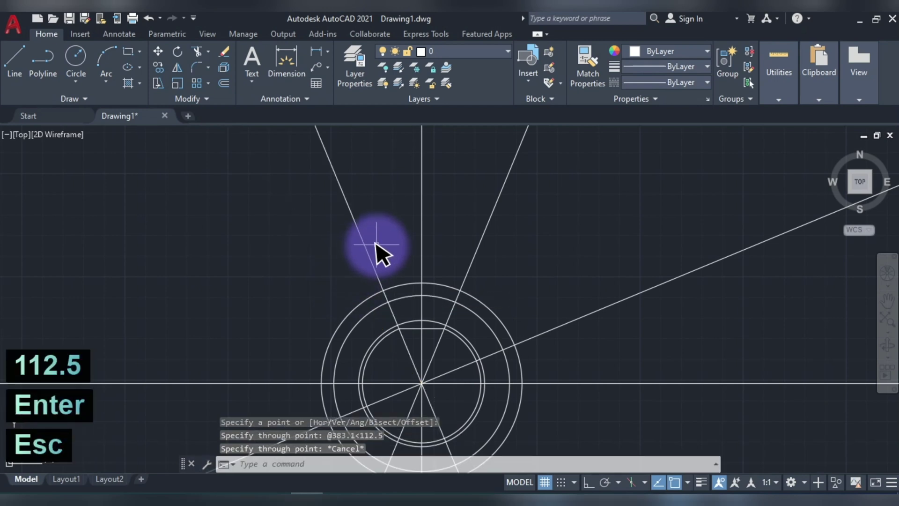
Undo the last angular dimension and trim operations
key(ctrl+z)
key(ctrl+z)
key(ctrl+z)
scroll(479, 256, down, 4)
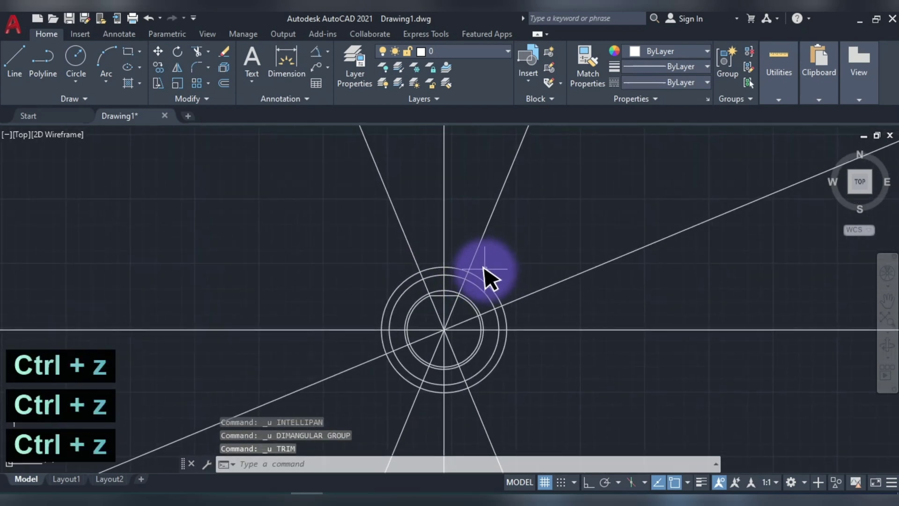
Check the hole diameter and hole count in the reference drawing, and return to AutoCAD
scroll(468, 280, up, 4)
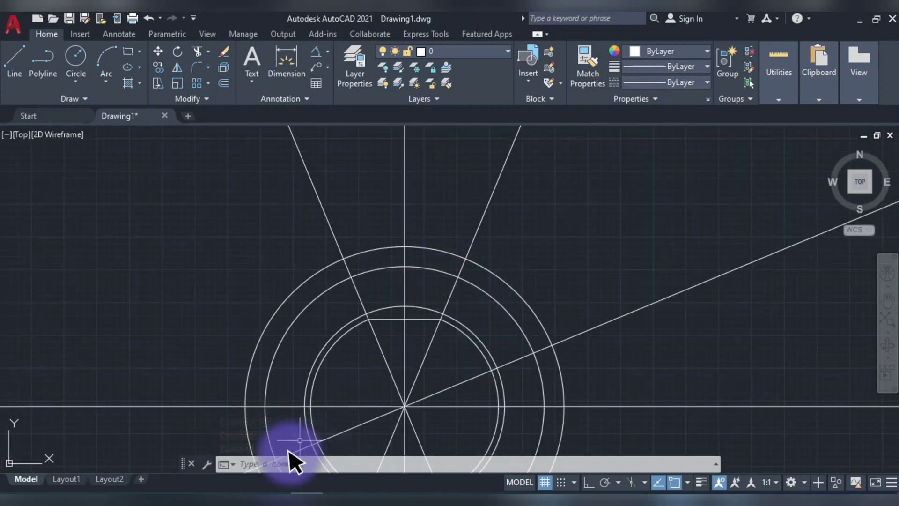
click(375, 499)
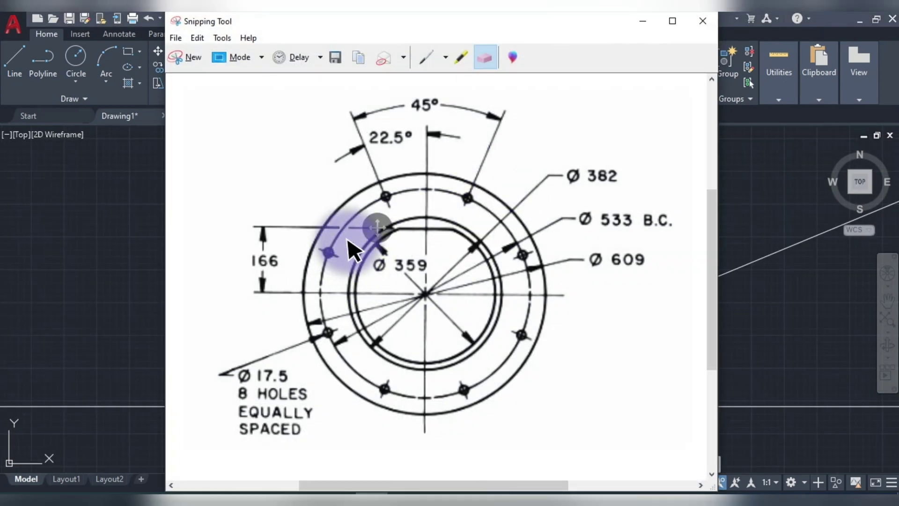
click(642, 20)
Draw a hole circle with a diameter of 17.5 where the 67.5° construction line crosses the bolt circle
text(c)
key(space)
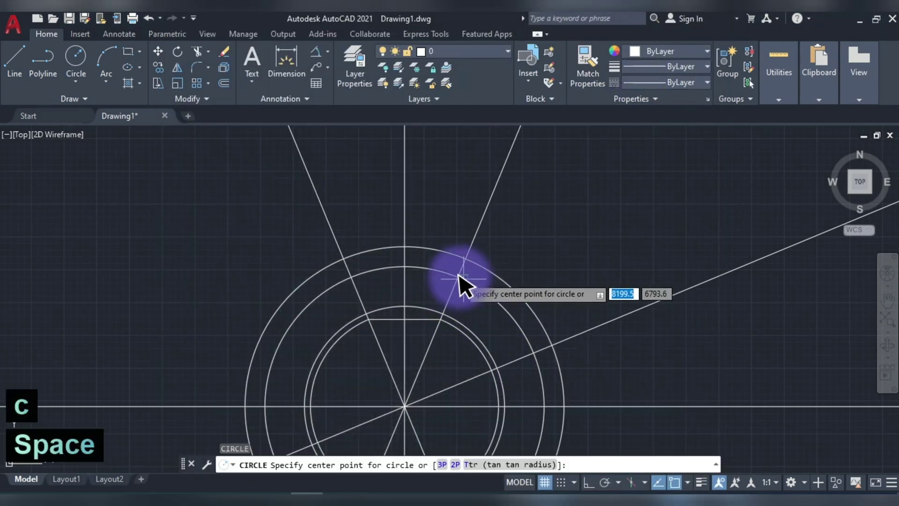
click(458, 277)
text(s)
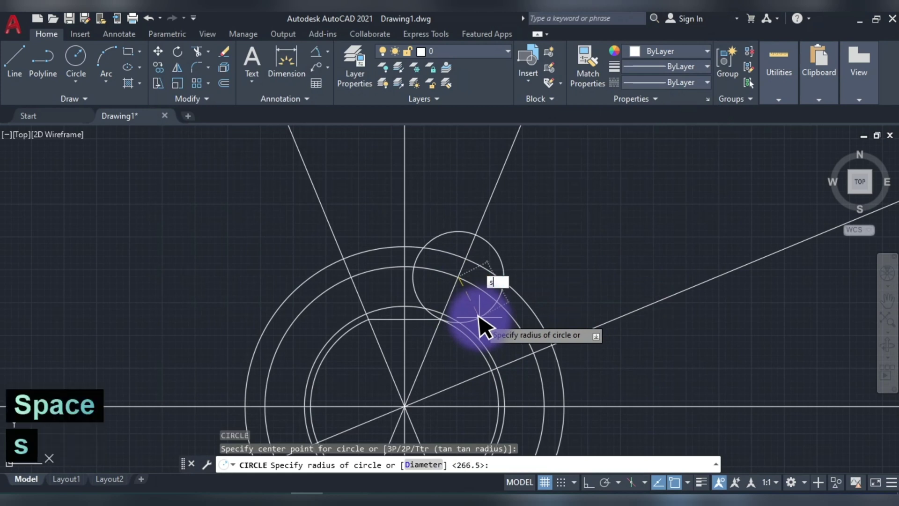
key(BackSpace)
text(f)
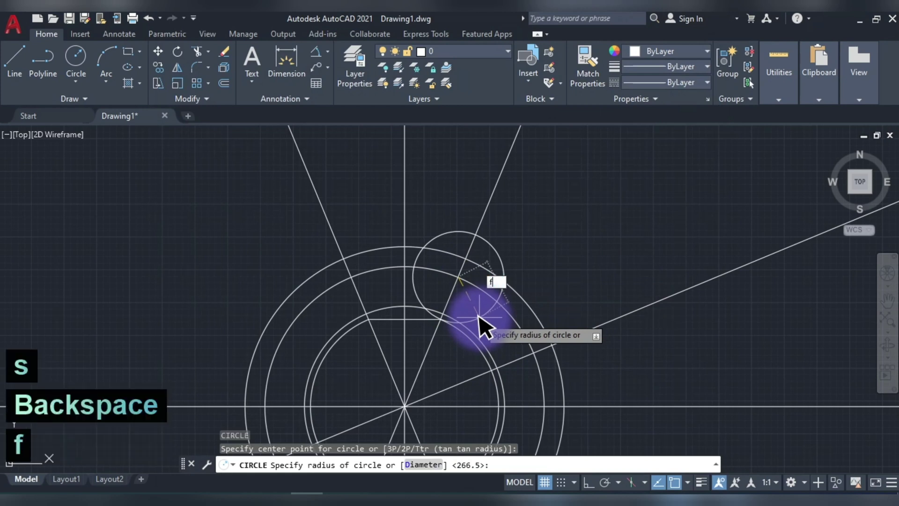
text(y rad)
key(Return)
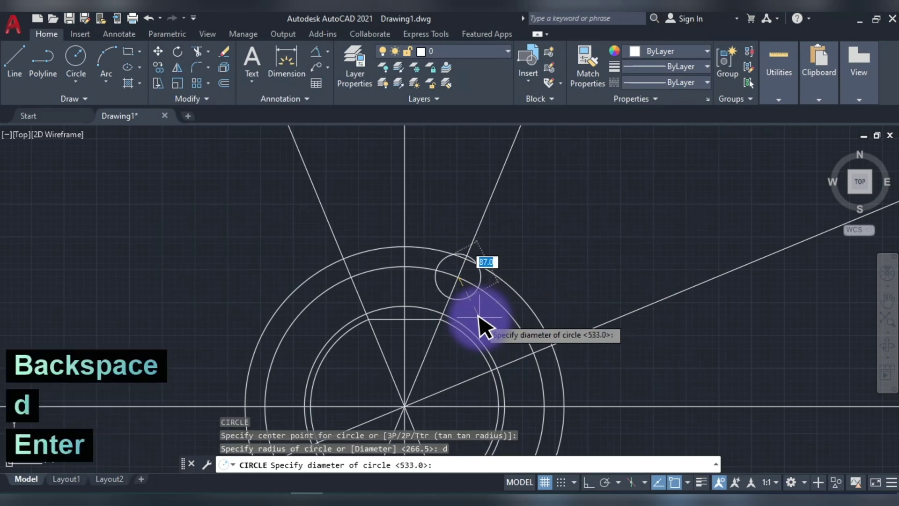
text(1)
key(Return)
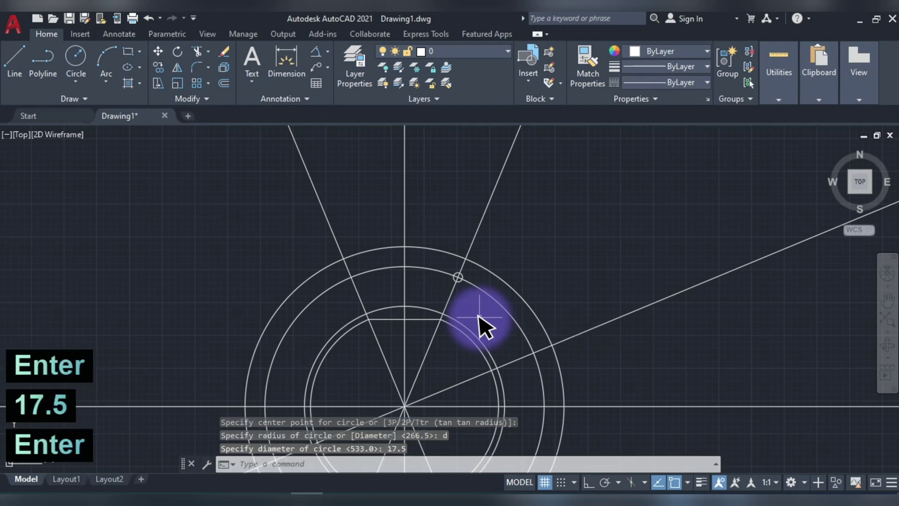
key(Escape)
Create a polar array of the 17.5 hole about the flange's centre with 8 items over 360°
scroll(468, 300, up, 2)
click(395, 217)
click(482, 297)
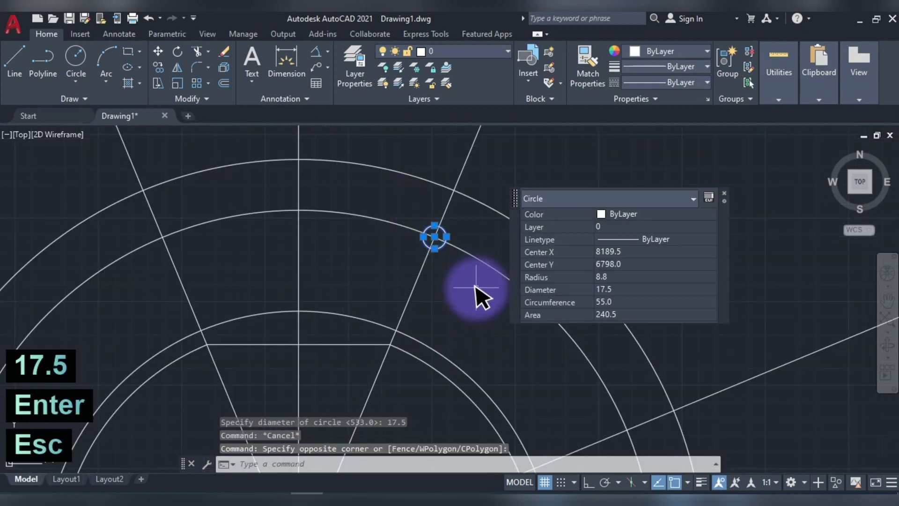
scroll(480, 298, down, 2)
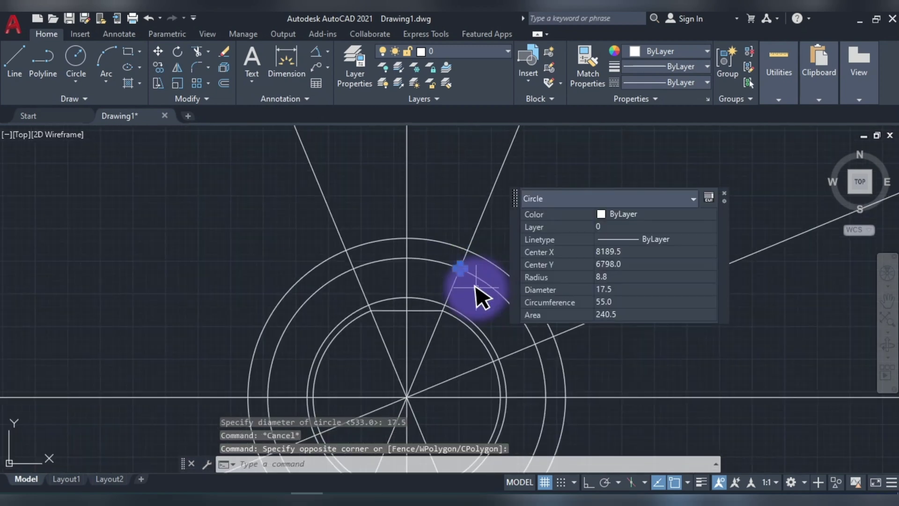
click(208, 83)
click(220, 157)
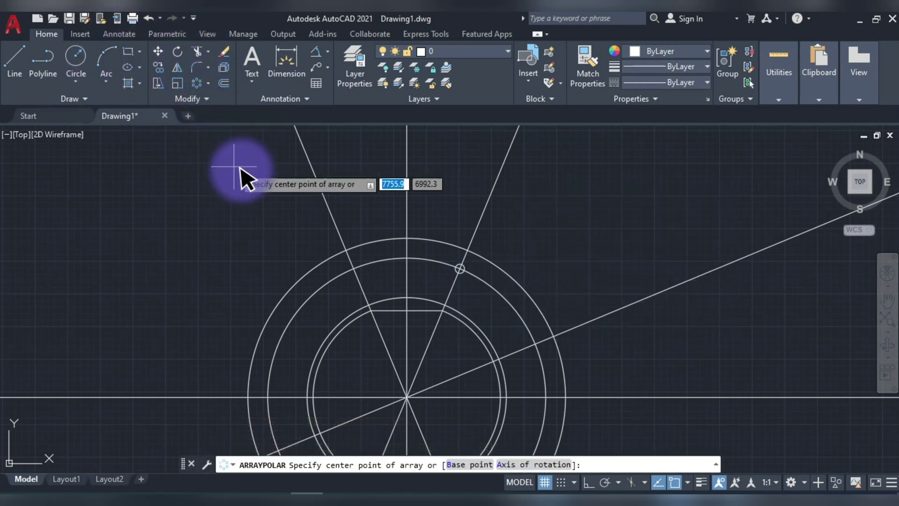
click(406, 397)
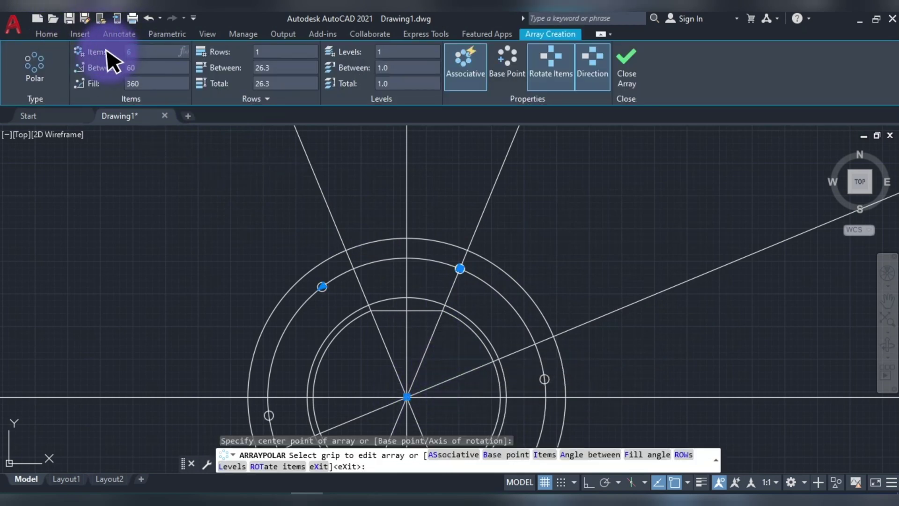
text(8)
key(Return)
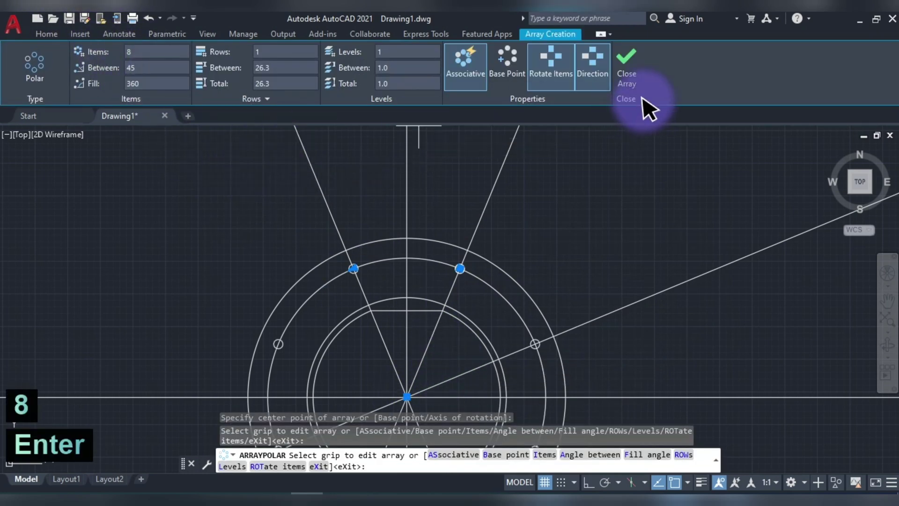
click(627, 75)
Delete the three inclined construction lines through the flange's centre, keeping the horizontal and vertical ones
scroll(525, 281, down, 3)
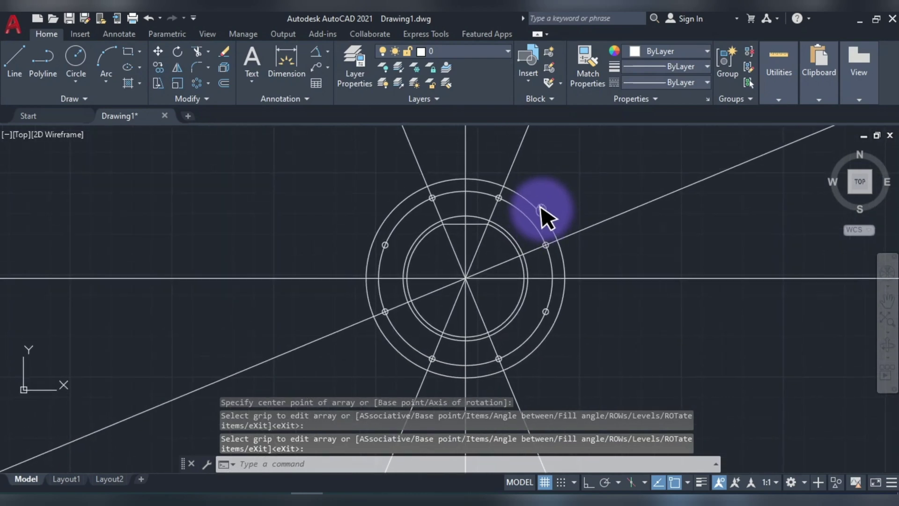
scroll(435, 220, up, 5)
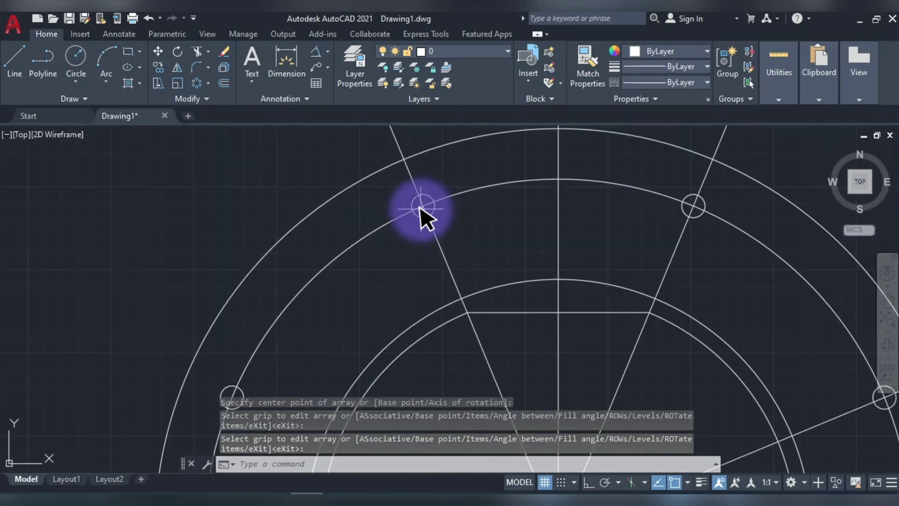
scroll(442, 220, down, 5)
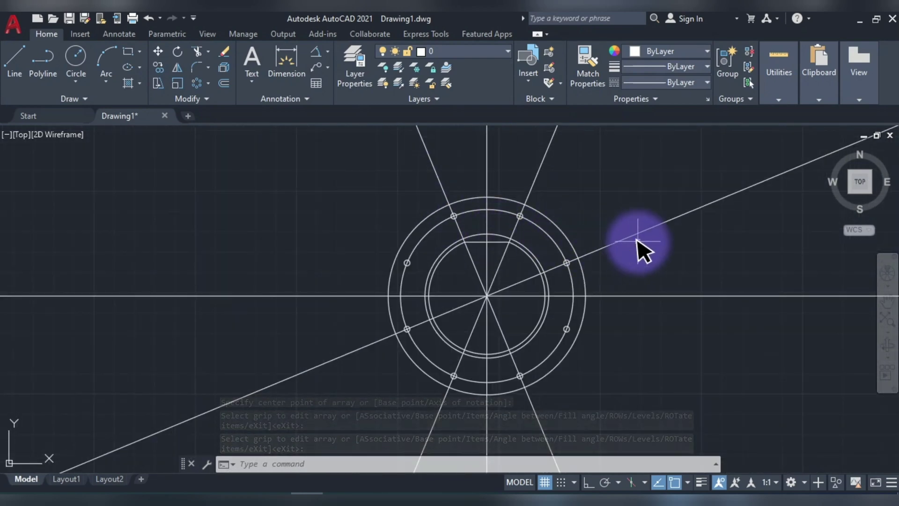
click(636, 239)
click(604, 211)
click(545, 151)
key(Delete)
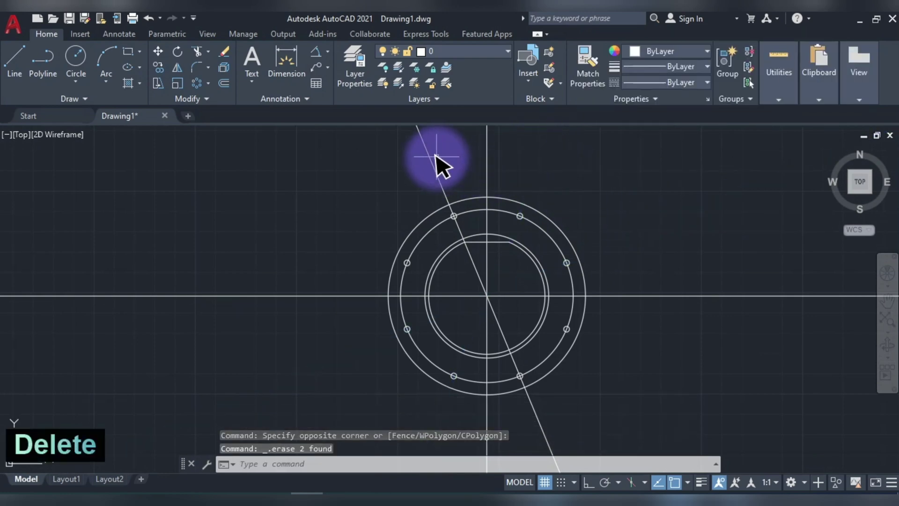
click(435, 174)
key(Delete)
click(636, 302)
click(627, 275)
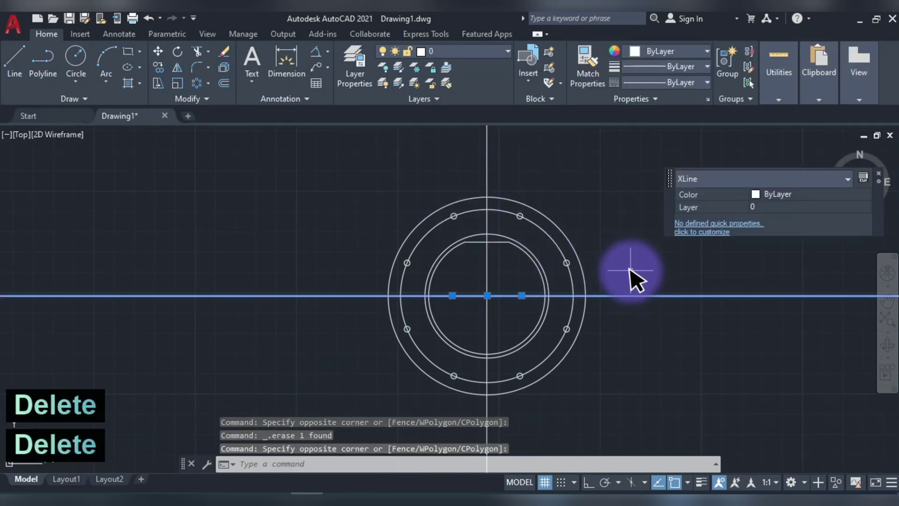
key(Escape)
scroll(485, 234, up, 3)
scroll(479, 201, down, 2)
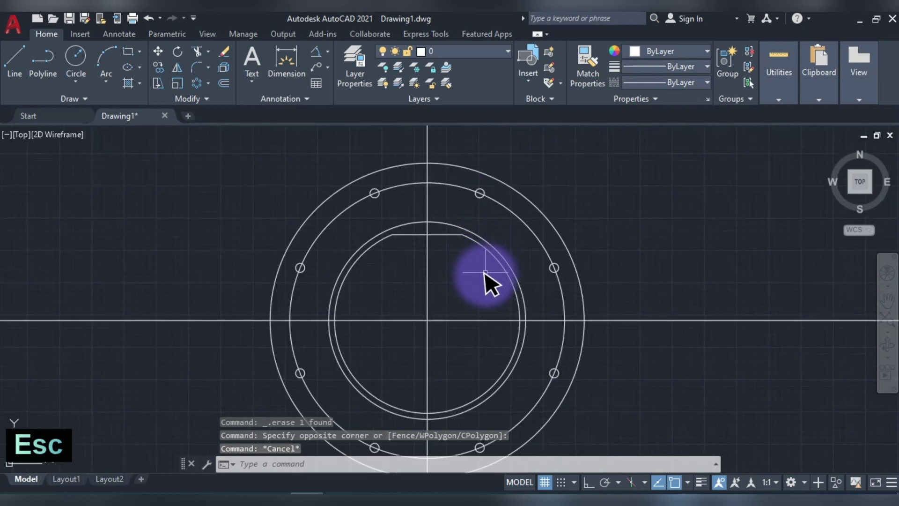
click(529, 232)
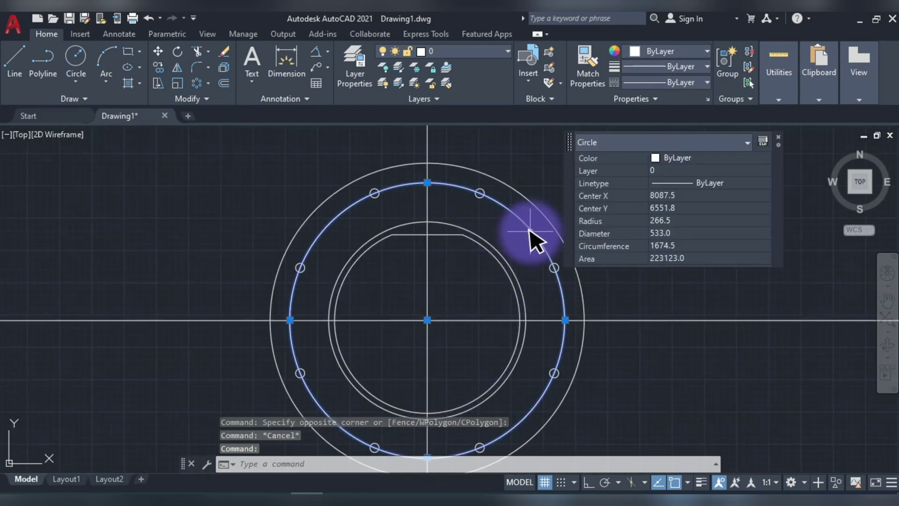
key(Escape)
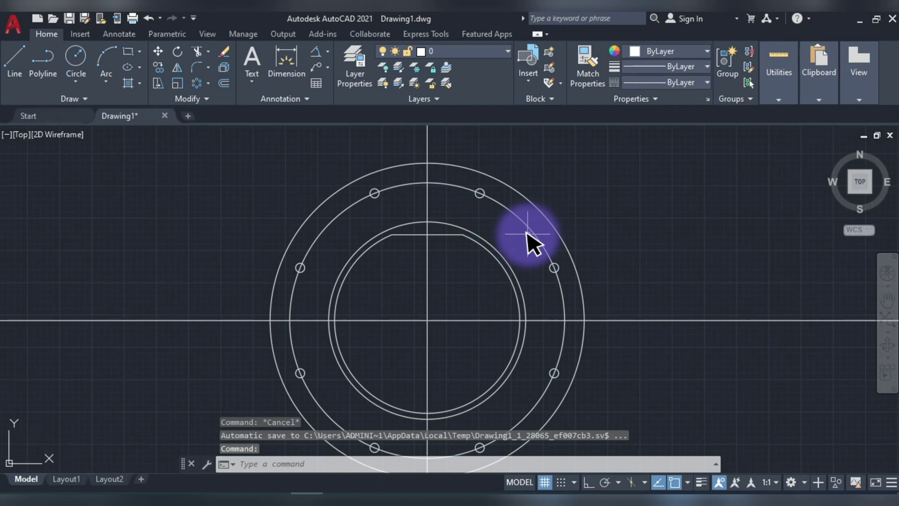
click(664, 84)
key(Escape)
key(Escape)
Load the CENTER linetype from acad.lin into the drawing
text(l)
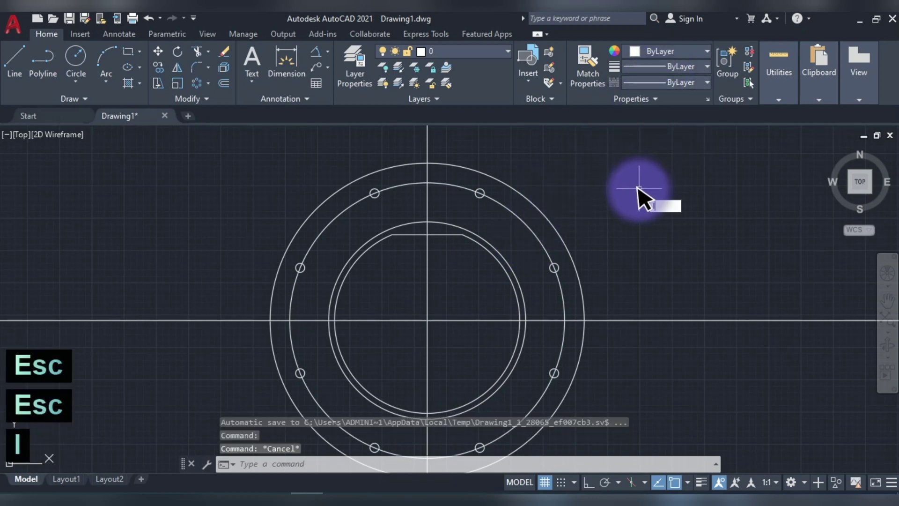
text(t)
key(space)
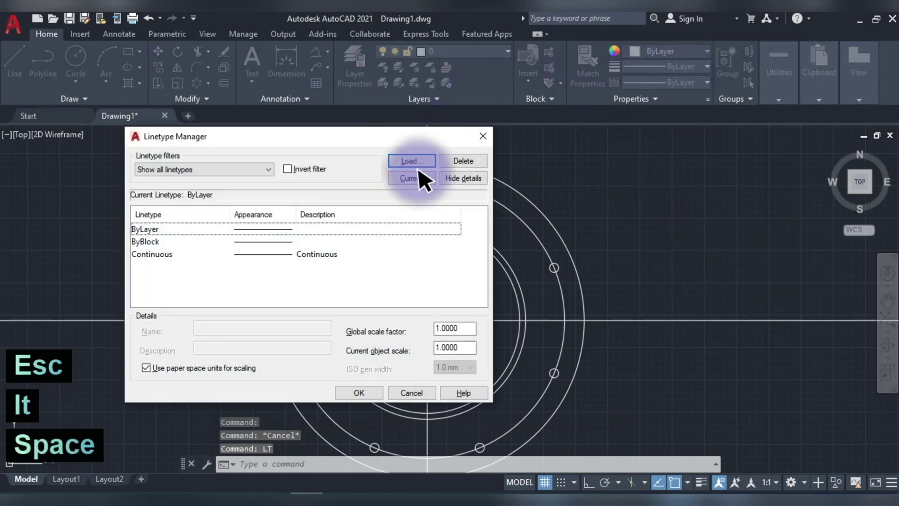
click(411, 160)
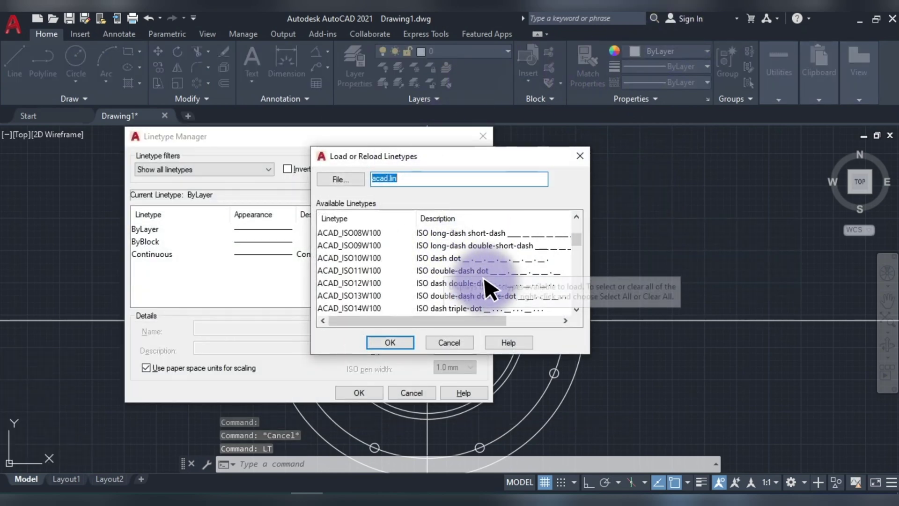
scroll(440, 287, down, 6)
scroll(349, 276, up, 2)
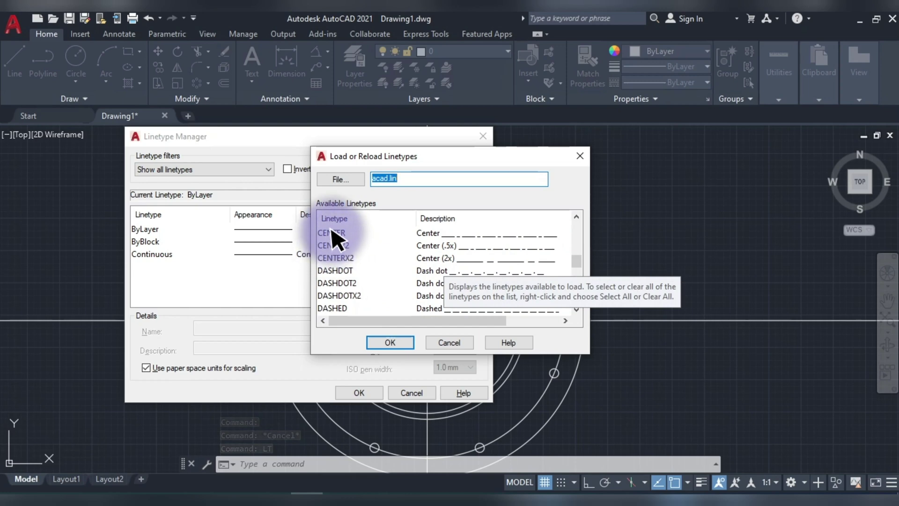
click(334, 233)
click(390, 342)
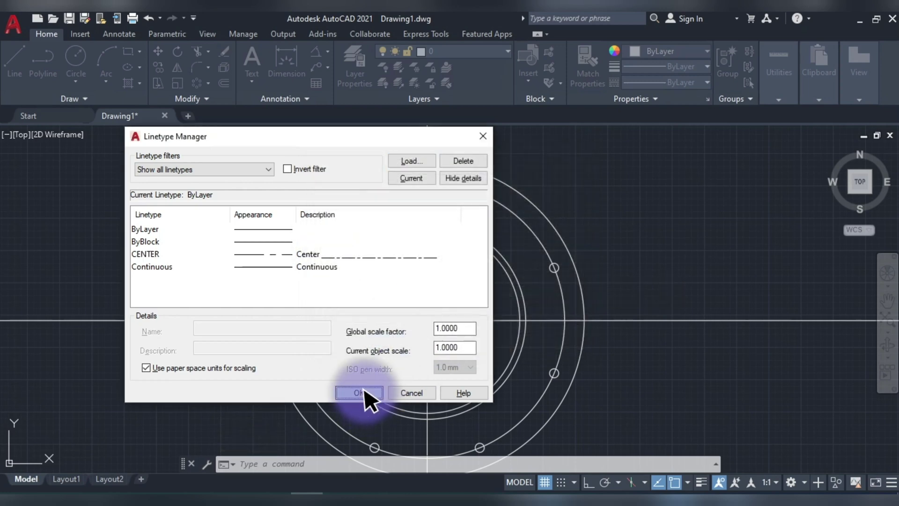
click(358, 392)
Assign the CENTER linetype to the bolt circle that passes through the eight holes
click(680, 82)
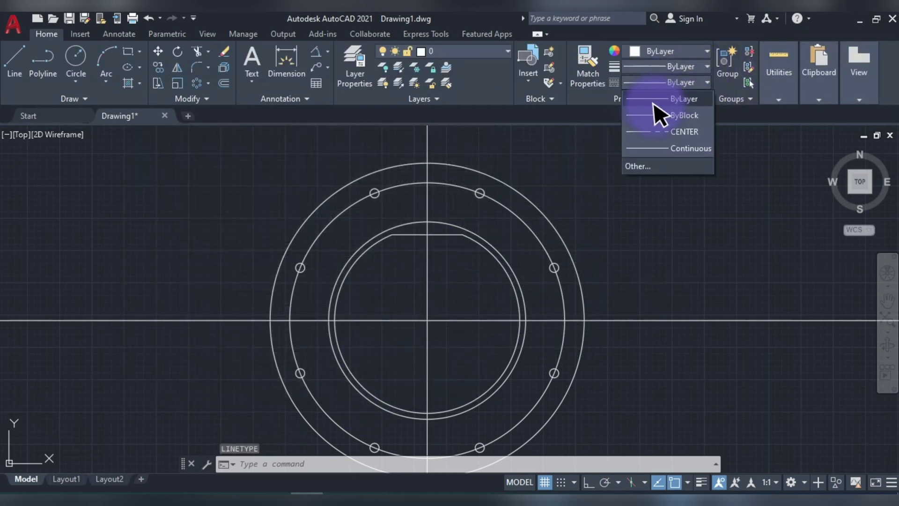
key(Escape)
click(514, 216)
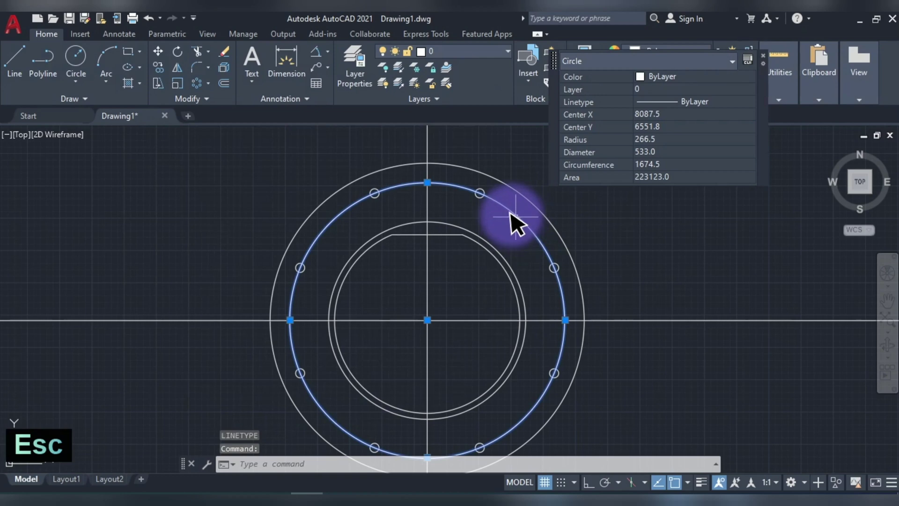
click(690, 107)
click(680, 141)
key(Escape)
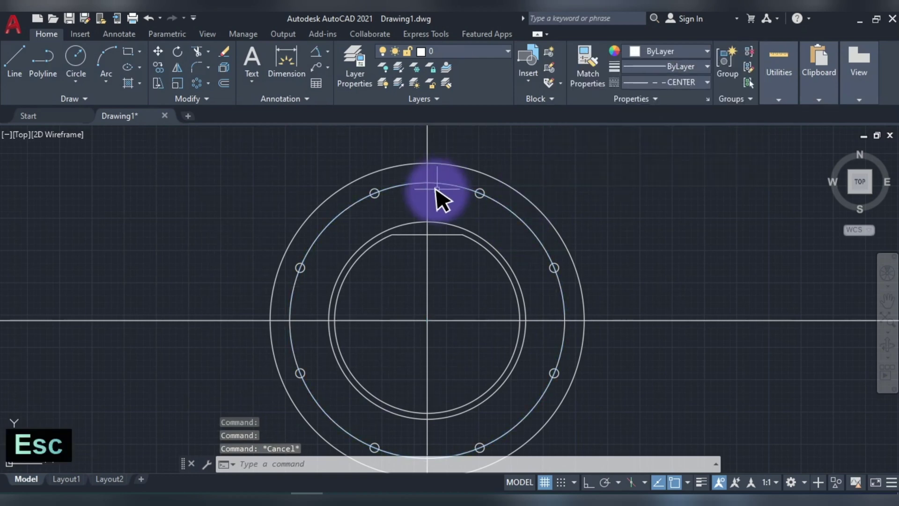
Set the linetype global scale factor and the current object scale both to 10
scroll(459, 188, up, 6)
scroll(459, 188, down, 4)
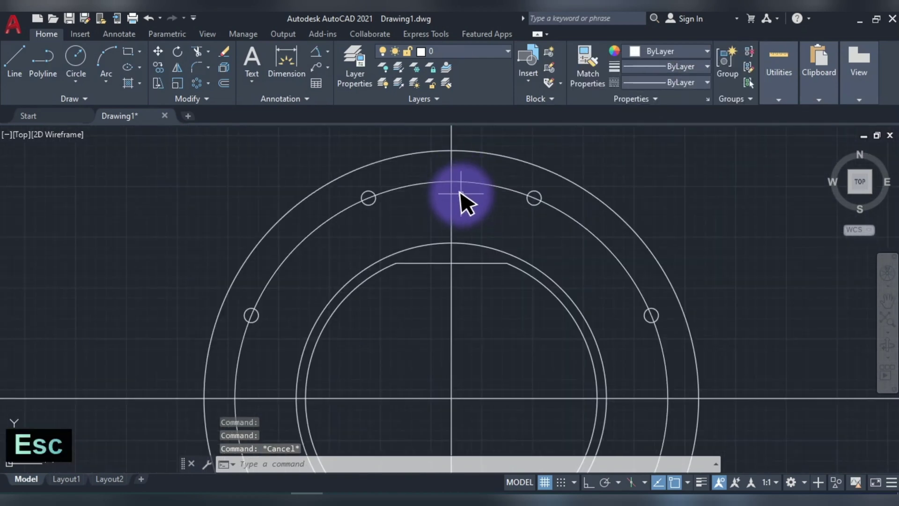
scroll(460, 192, up, 4)
scroll(465, 200, down, 8)
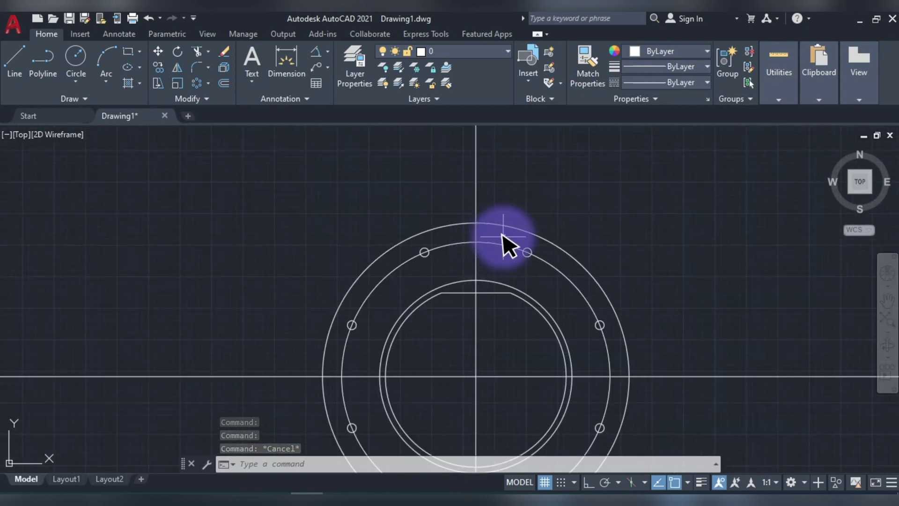
scroll(503, 234, down, 2)
click(660, 84)
click(638, 172)
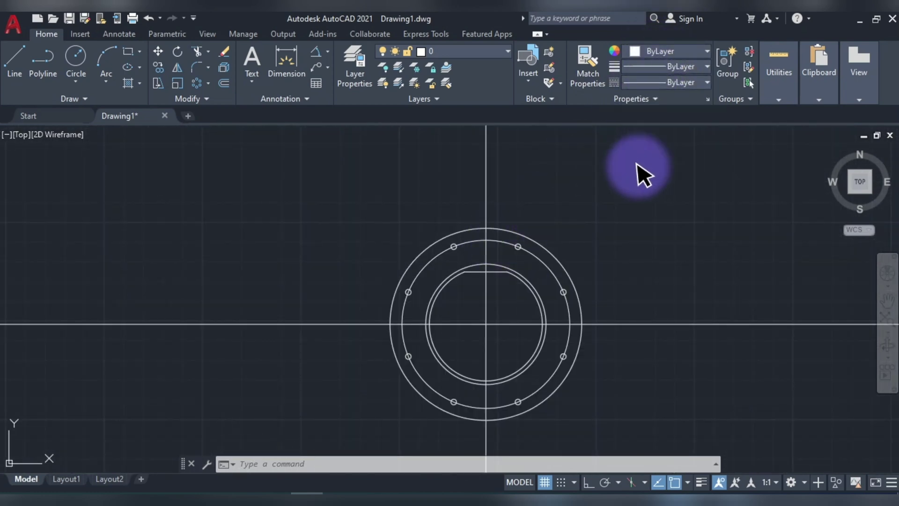
key(Tab)
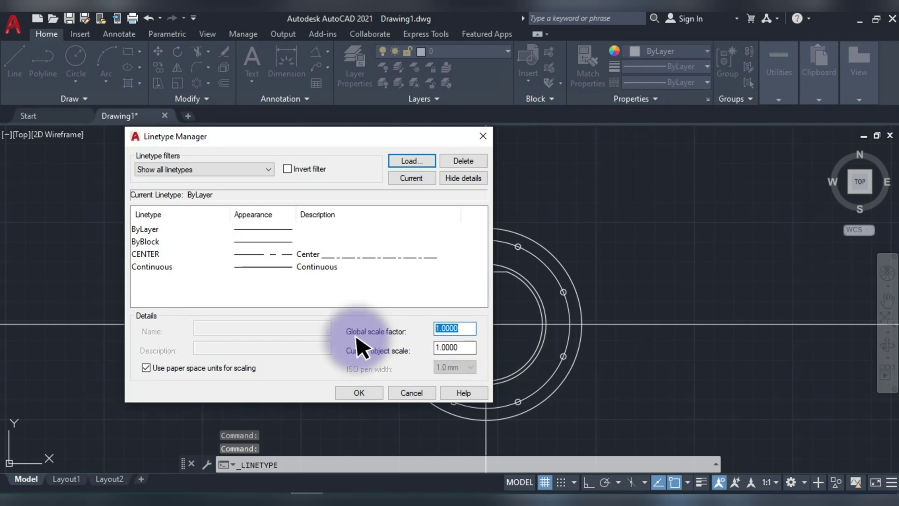
key(Tab)
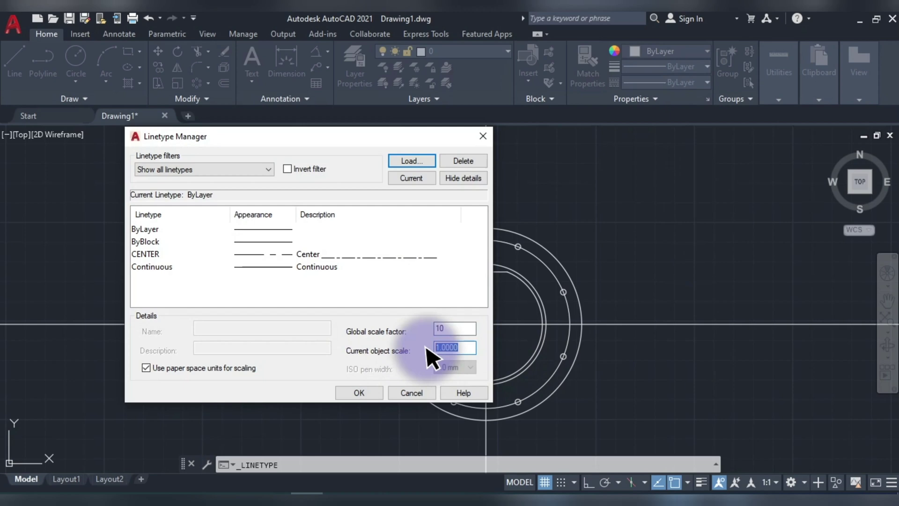
text(6)
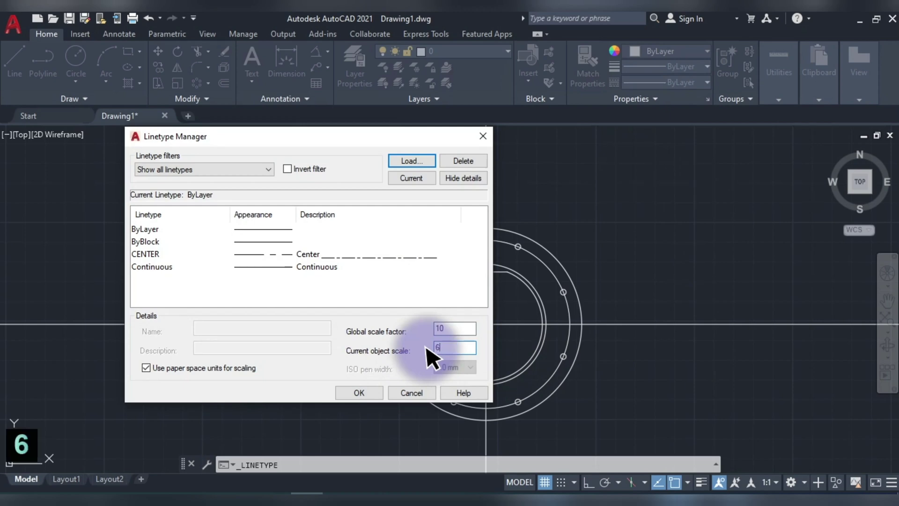
key(BackSpace)
text(10)
key(Return)
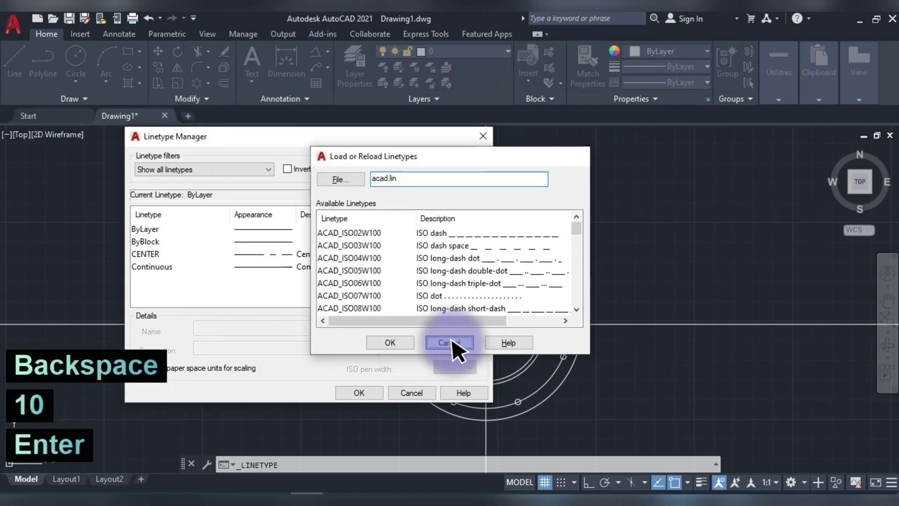
click(449, 343)
click(360, 393)
Set the linetype global scale factor and the current object scale both to 20
scroll(553, 248, up, 5)
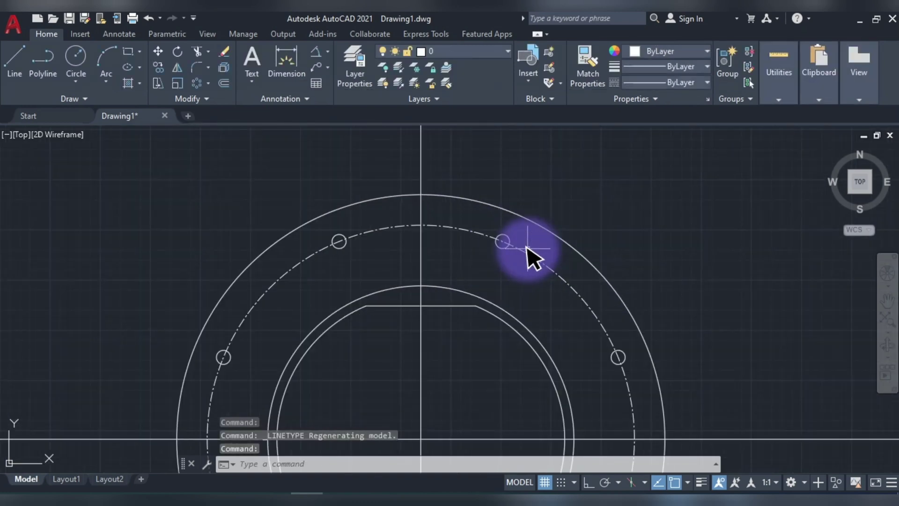
scroll(527, 253, down, 4)
scroll(562, 211, up, 3)
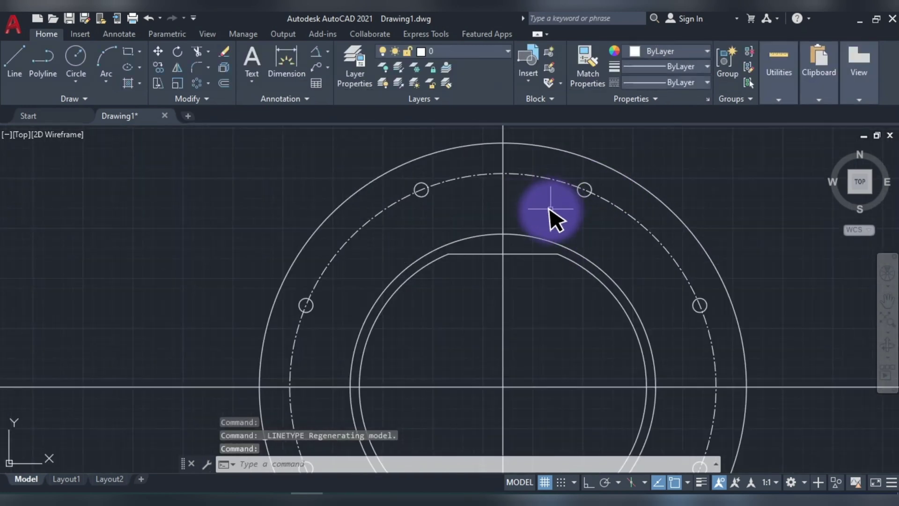
click(670, 83)
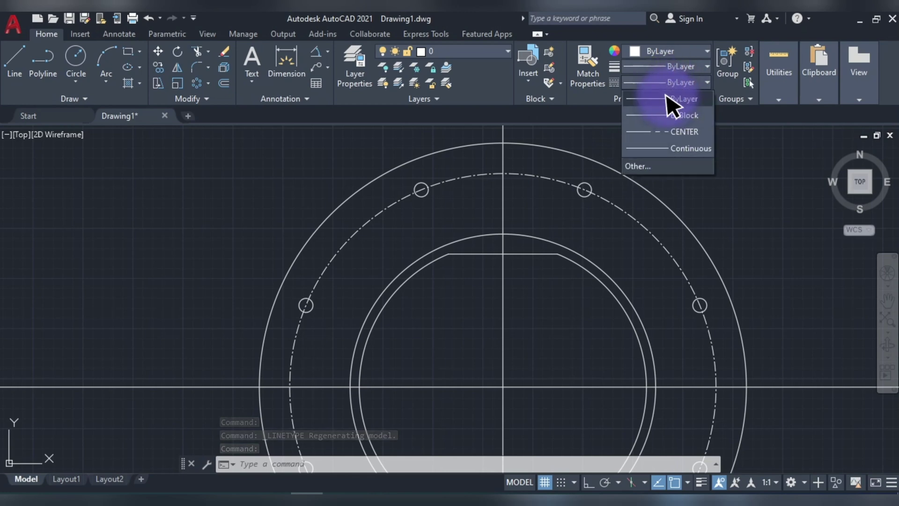
click(627, 169)
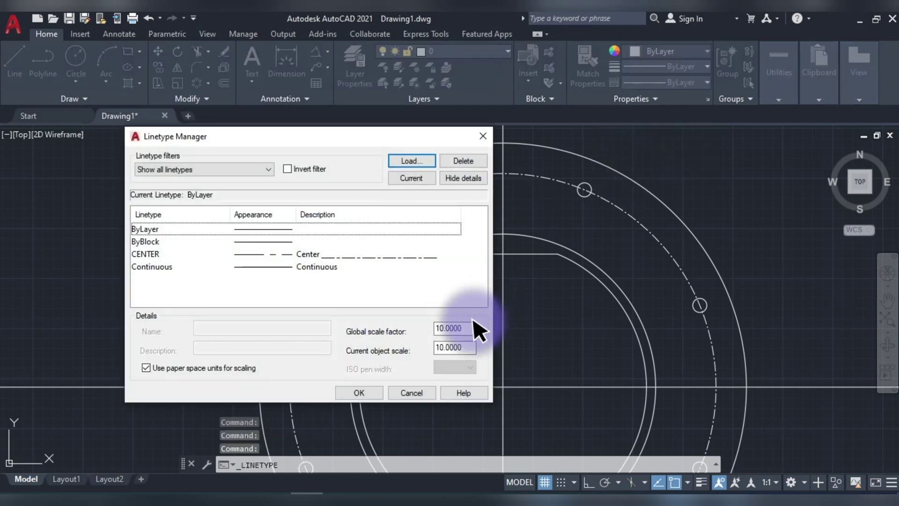
double_click(447, 328)
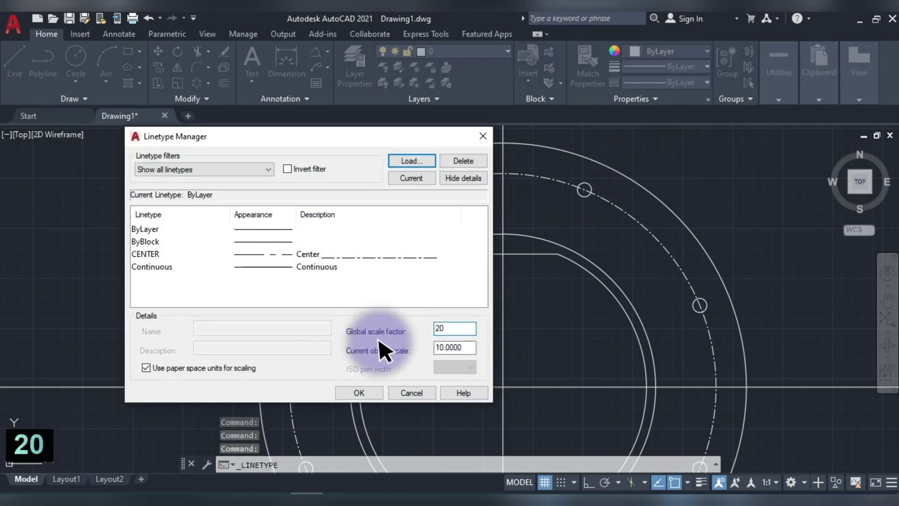
double_click(435, 347)
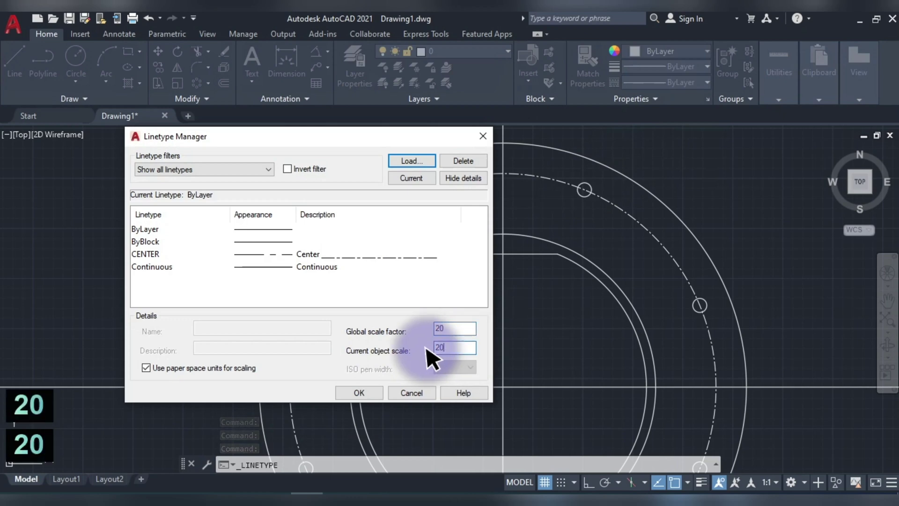
text(20)
click(360, 394)
Draw a larger circle concentric with the flange, outside its outer edge, as a trimming boundary
scroll(477, 307, down, 4)
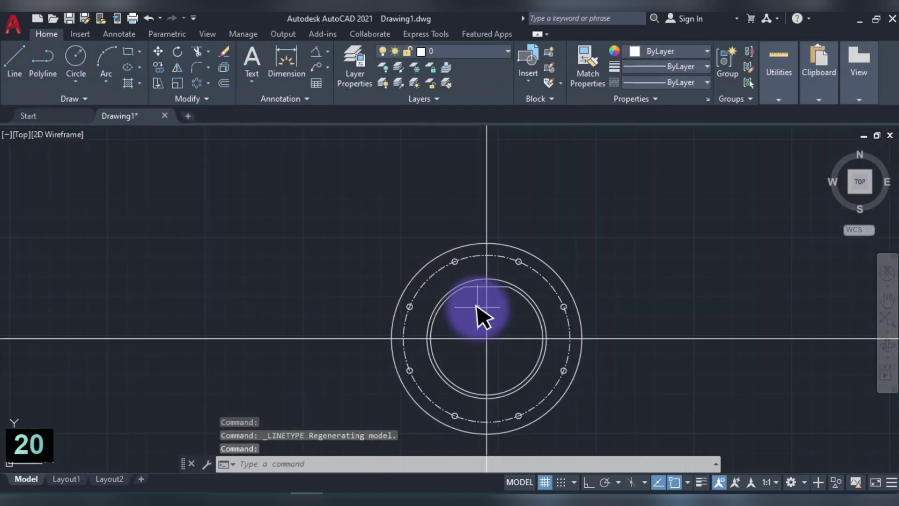
scroll(476, 307, up, 4)
scroll(621, 257, down, 3)
scroll(617, 304, up, 1)
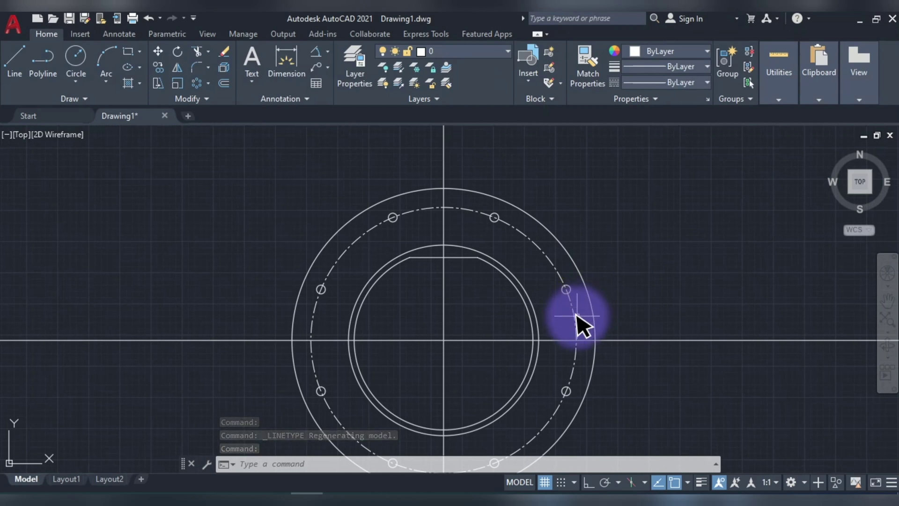
key(space)
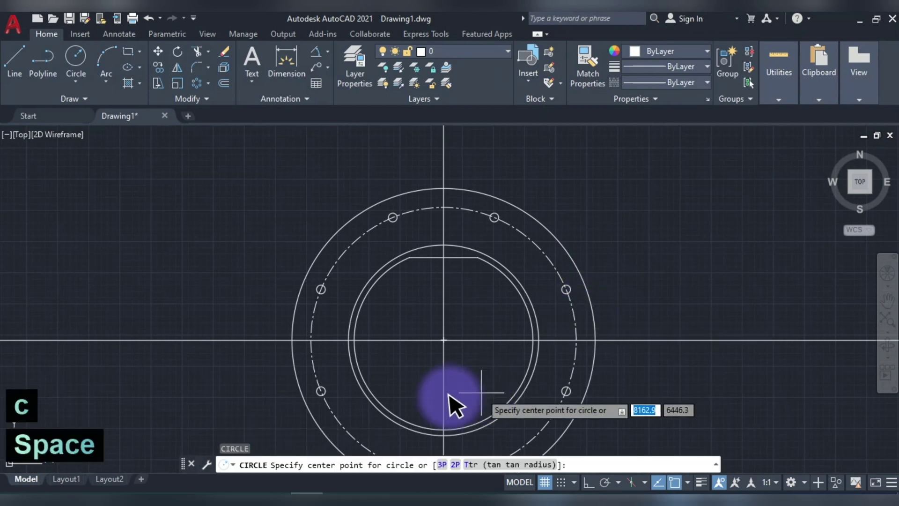
click(443, 340)
key(Escape)
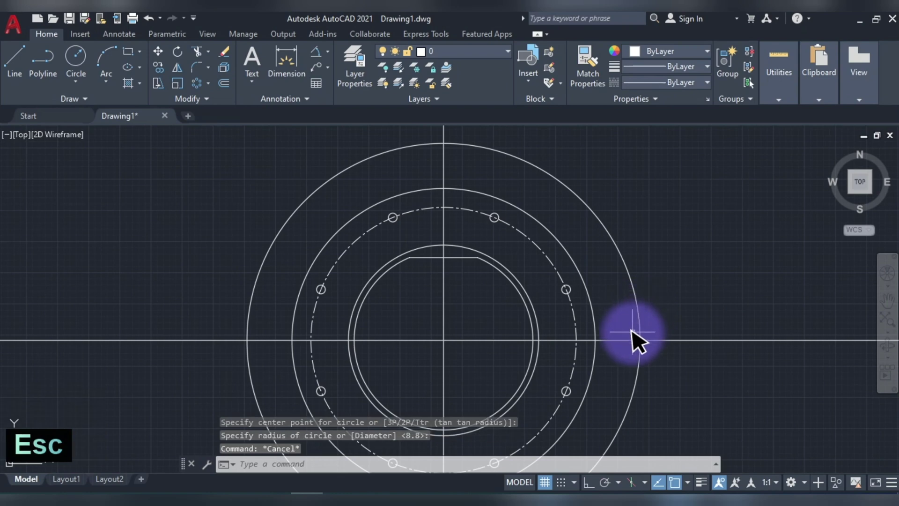
Trim the horizontal and vertical centre lines where they extend outside the larger boundary circle
text(tr)
key(space)
key(space)
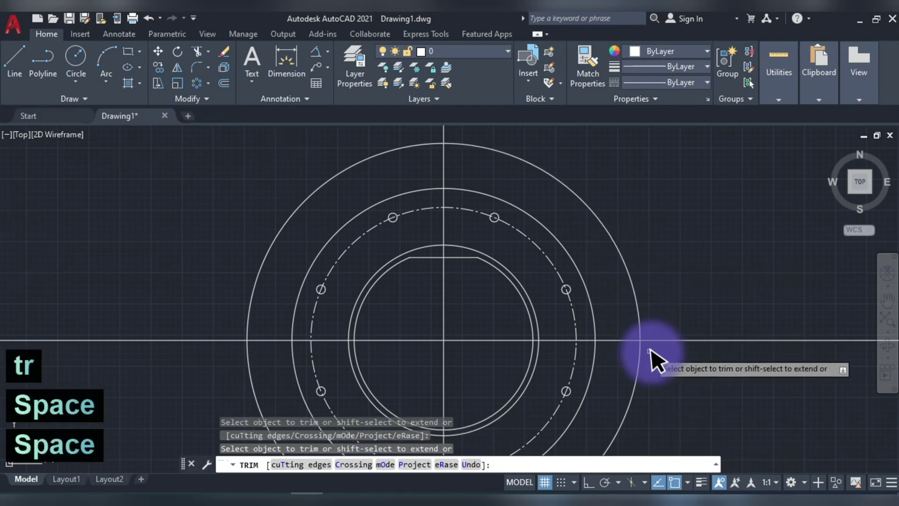
drag(652, 357, 652, 315)
middle_drag(651, 309, 712, 385)
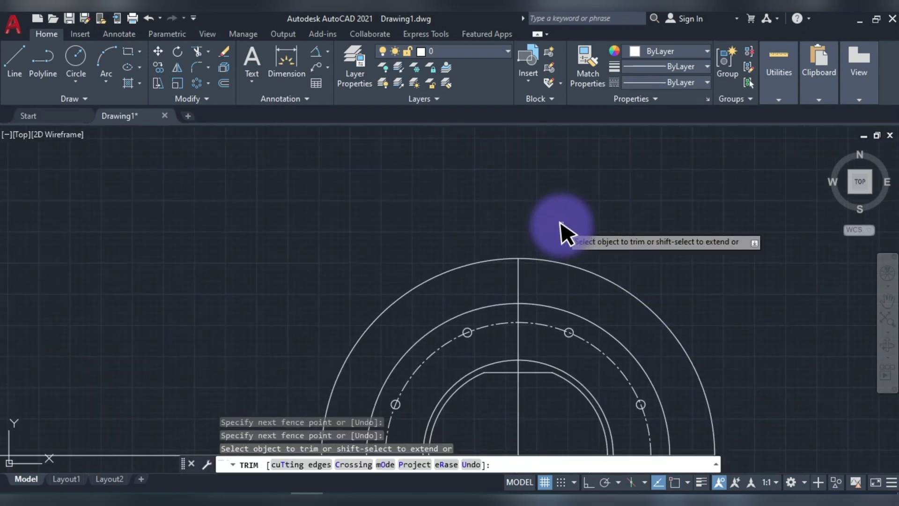
scroll(568, 231, down, 3)
mouse_move(424, 304)
mouse_down()
mouse_move(417, 372)
mouse_move(393, 345)
mouse_move(411, 363)
mouse_up()
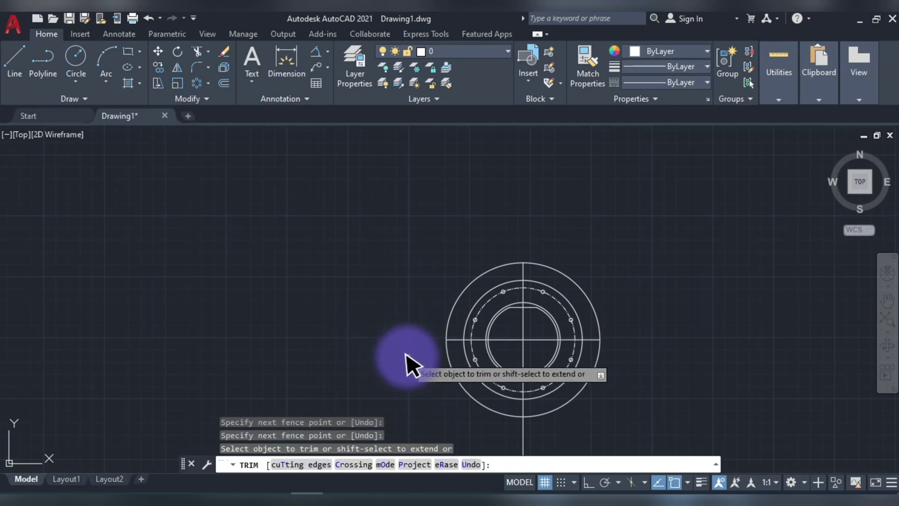
middle_drag(465, 448, 438, 362)
key(Escape)
Delete the outer boundary circle that was used for trimming the centre lines
click(547, 317)
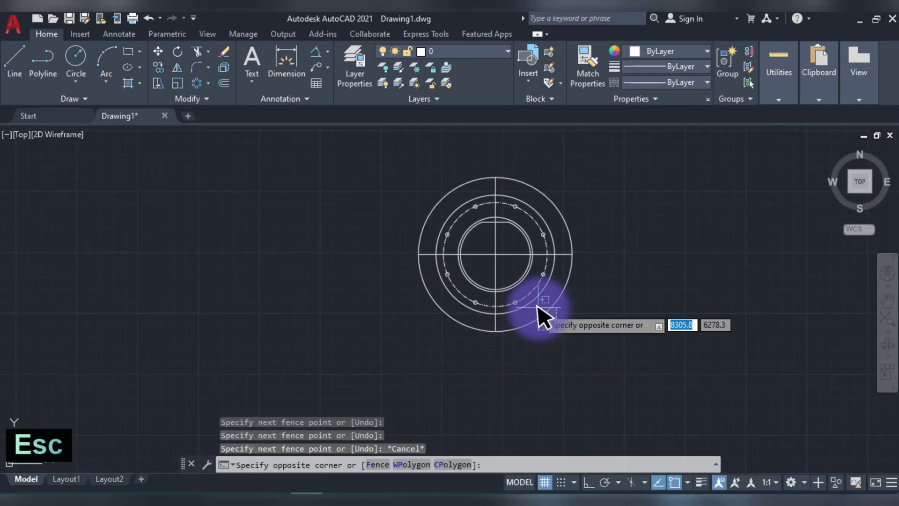
click(538, 309)
key(Delete)
Assign the CENTER linetype to the flange's horizontal and vertical centre lines
scroll(538, 308, up, 4)
click(501, 255)
click(440, 187)
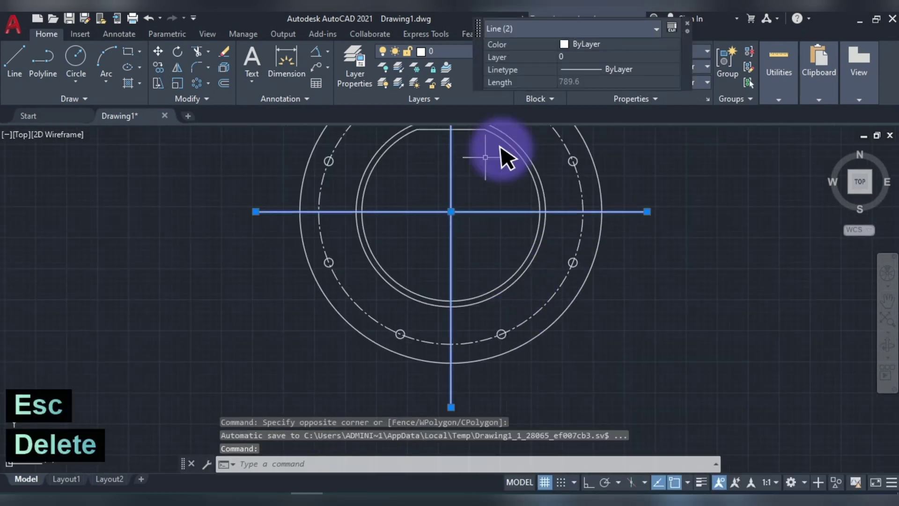
click(607, 68)
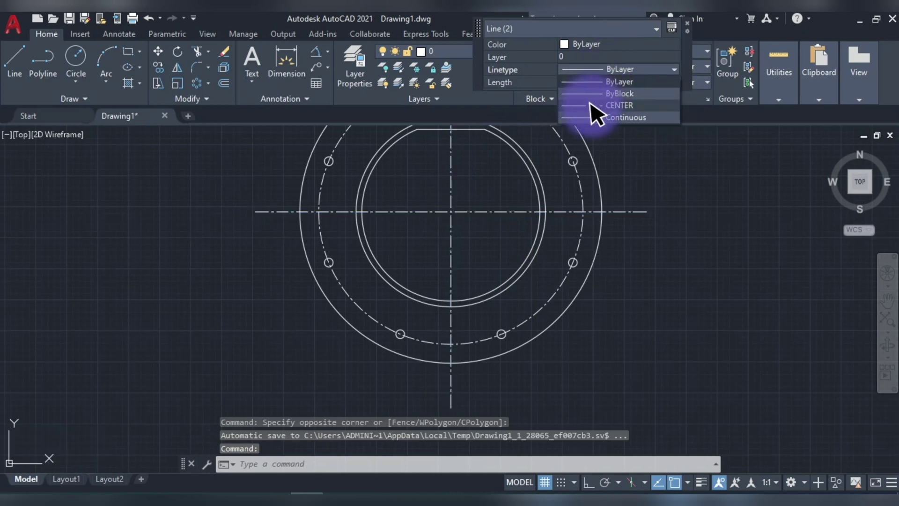
click(595, 109)
key(Escape)
key(Escape)
Draw a construction line from the flange's centre through the centre of the upper-left hole nearest the vertical centre line
middle_drag(401, 271, 507, 368)
scroll(520, 367, up, 2)
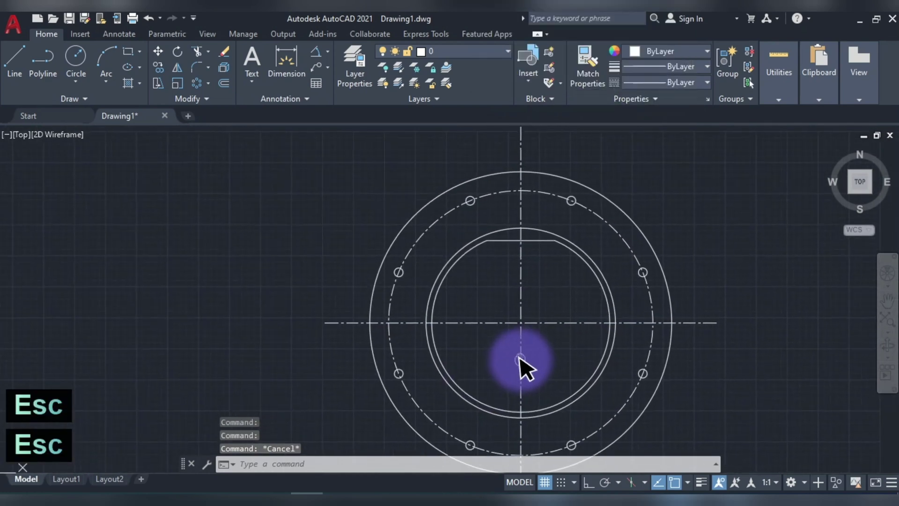
scroll(473, 215, up, 2)
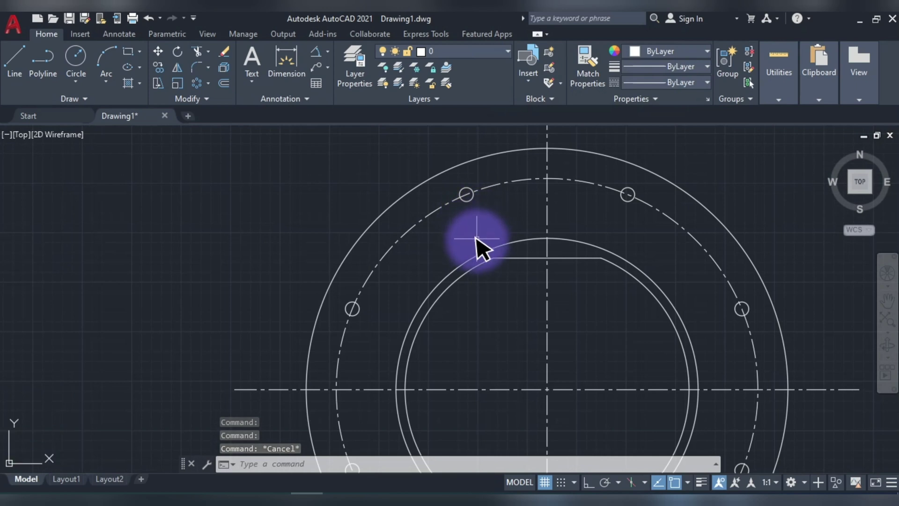
key(space)
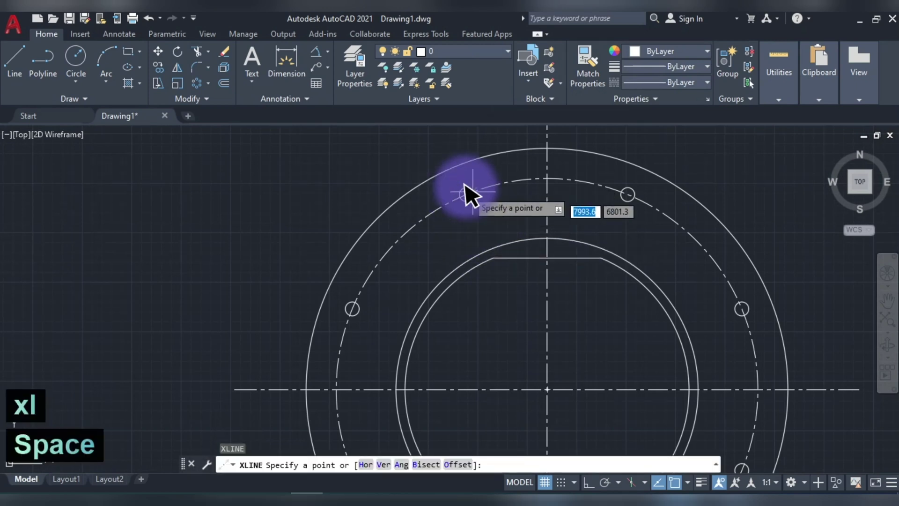
click(553, 394)
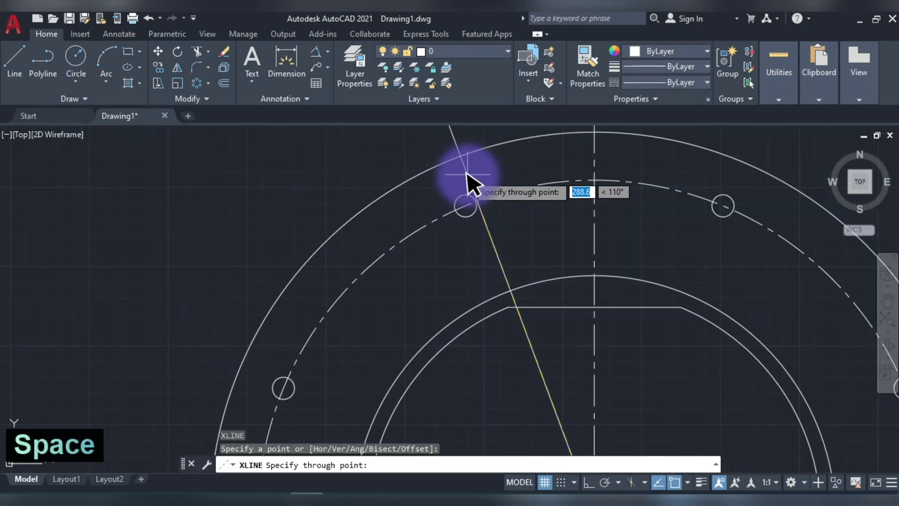
scroll(461, 224, up, 6)
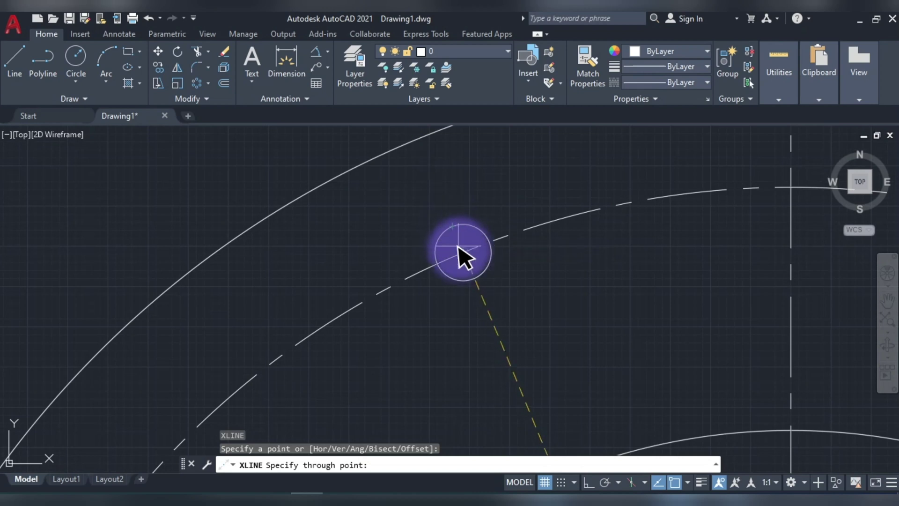
click(463, 255)
key(Escape)
Draw a slightly larger circle concentric with that upper-left hole as a trimming boundary
scroll(478, 301, down, 2)
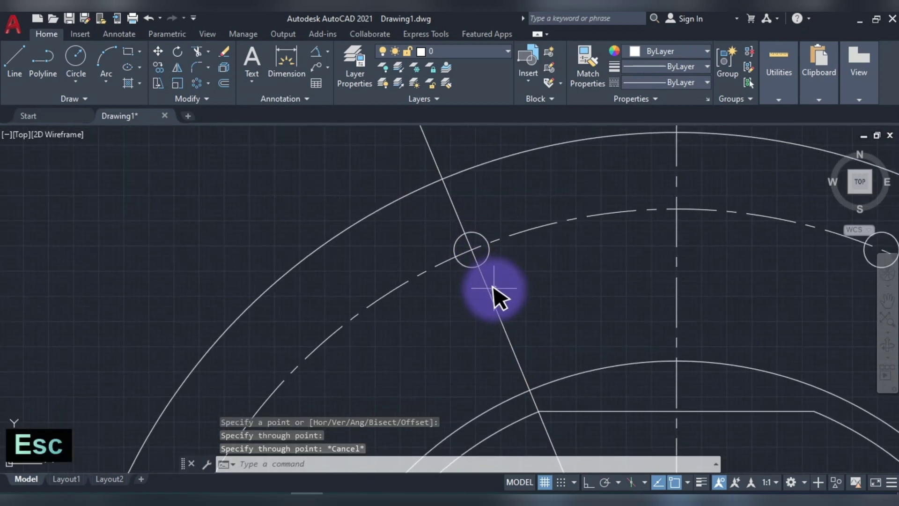
text(c)
key(space)
click(468, 250)
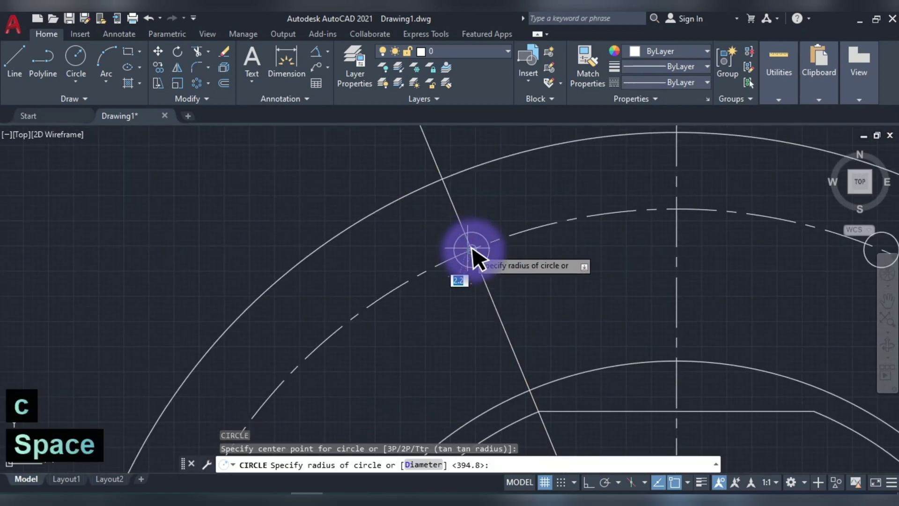
click(506, 266)
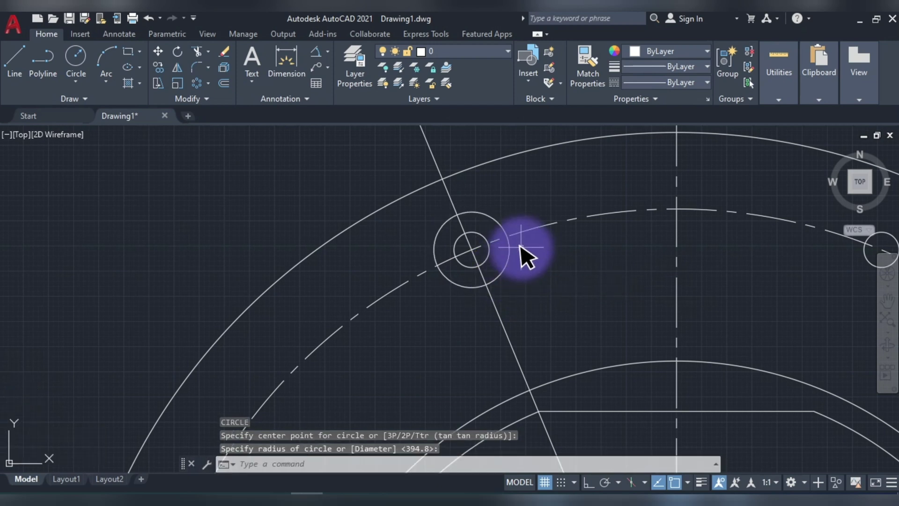
Trim the construction line outside the small boundary circle, then delete its leftover outer piece and the boundary circle
text(tr)
key(space)
mouse_move(498, 321)
mouse_down()
mouse_move(471, 315)
mouse_move(458, 207)
mouse_move(447, 196)
mouse_move(481, 206)
mouse_move(448, 183)
mouse_move(444, 139)
mouse_move(404, 151)
mouse_up()
key(Escape)
key(Delete)
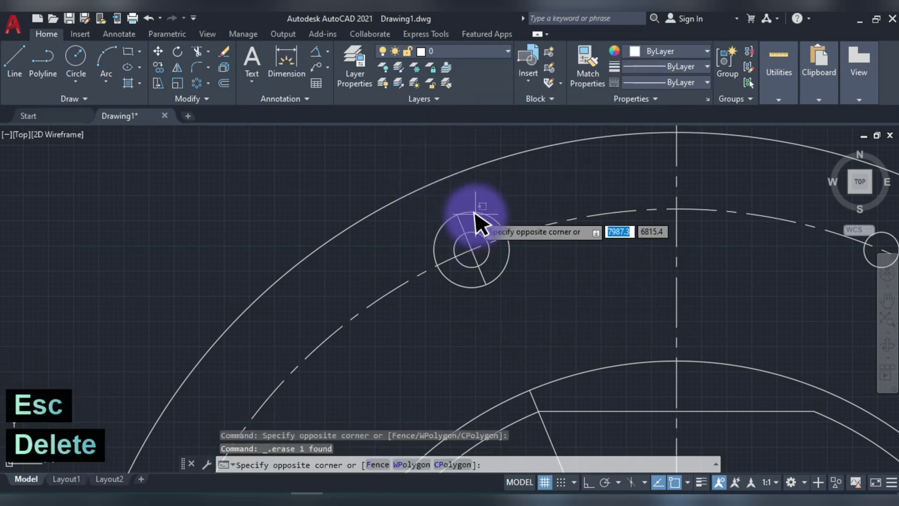
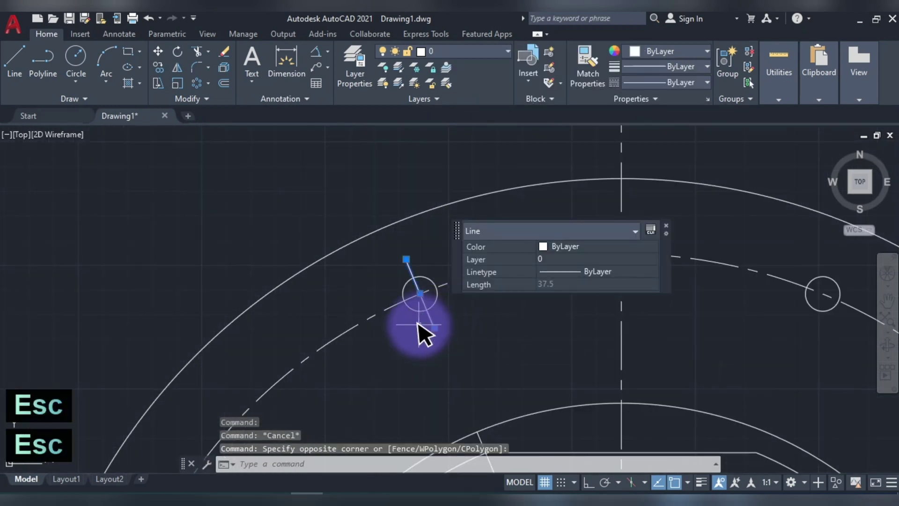
middle_drag(465, 325, 459, 312)
click(424, 313)
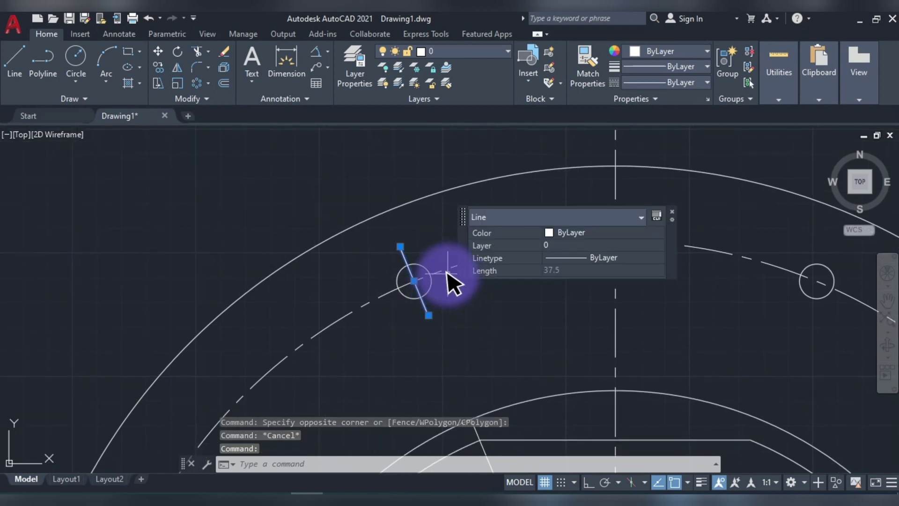
click(677, 83)
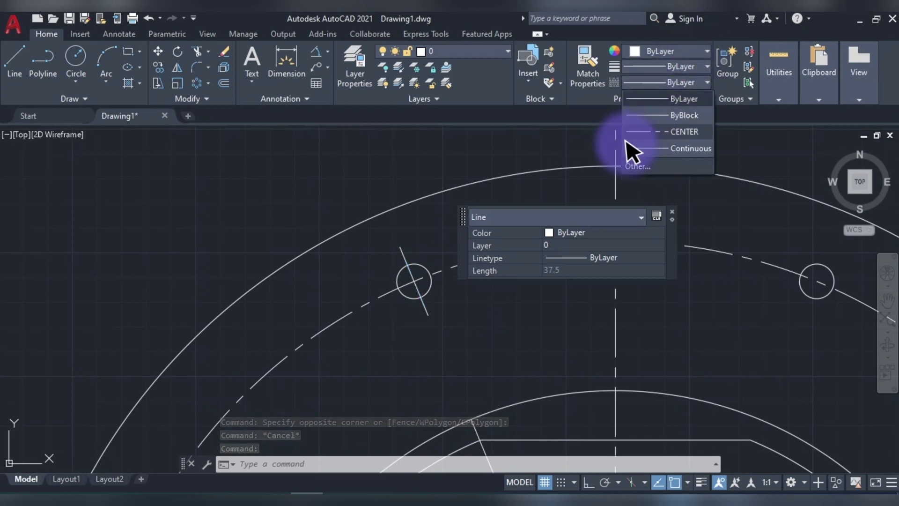
key(Escape)
key(Escape)
key(Escape)
Match the bolt circle's properties onto the short radial line through the upper-left hole
text(m)
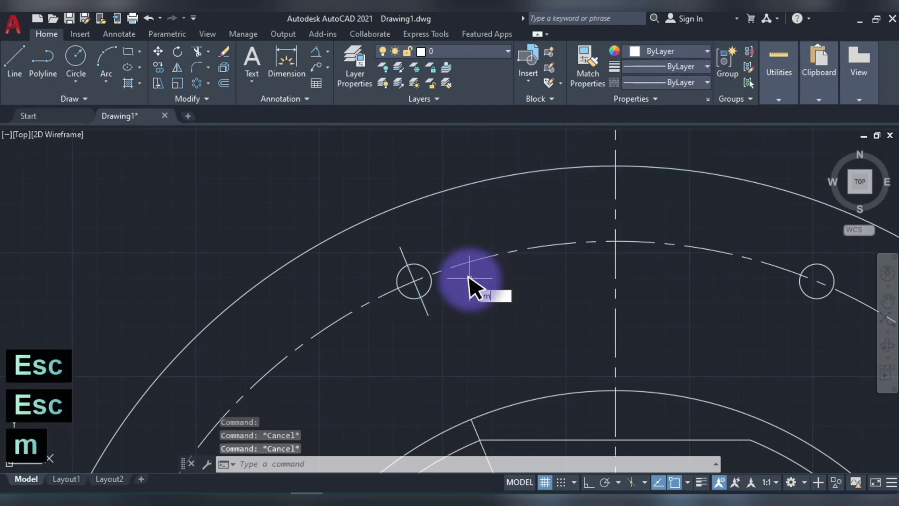
text(a)
key(space)
click(478, 259)
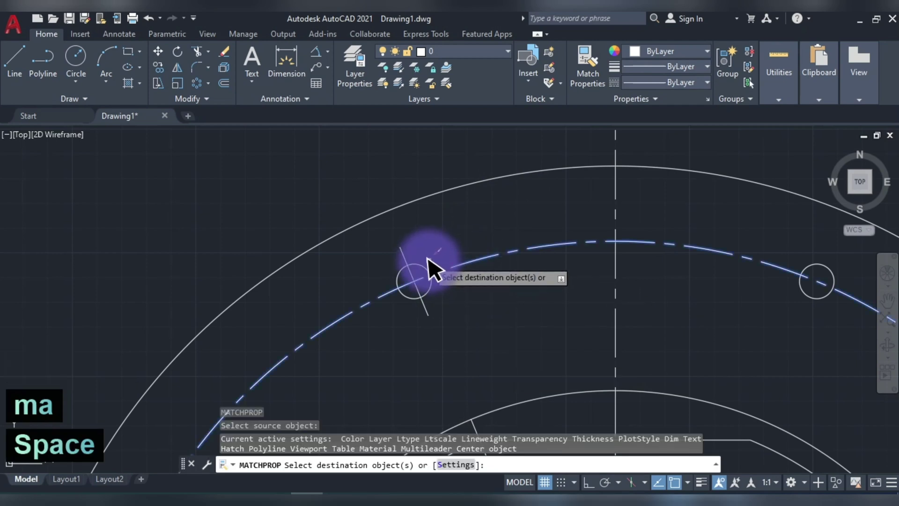
click(421, 249)
click(380, 253)
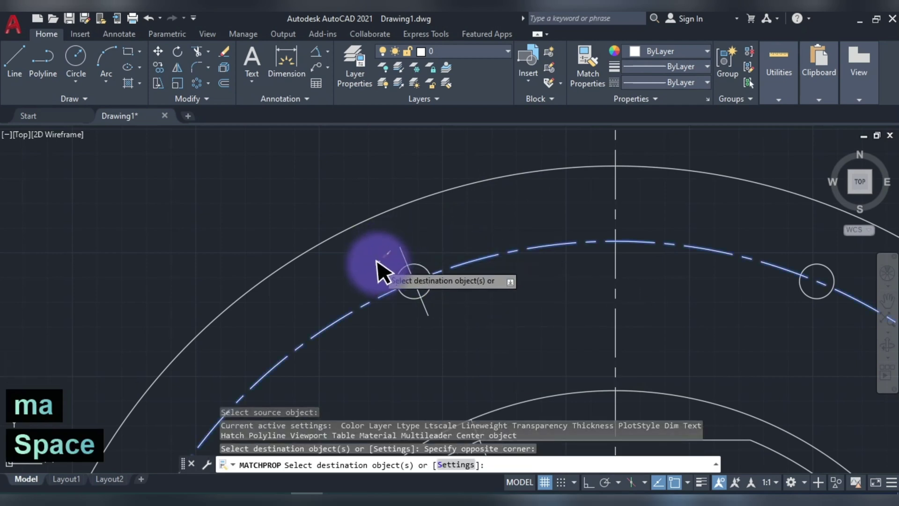
key(Escape)
Stretch the outer end of the short radial line beyond the flange's outer edge, making the line about 86.2 long
click(404, 253)
click(402, 253)
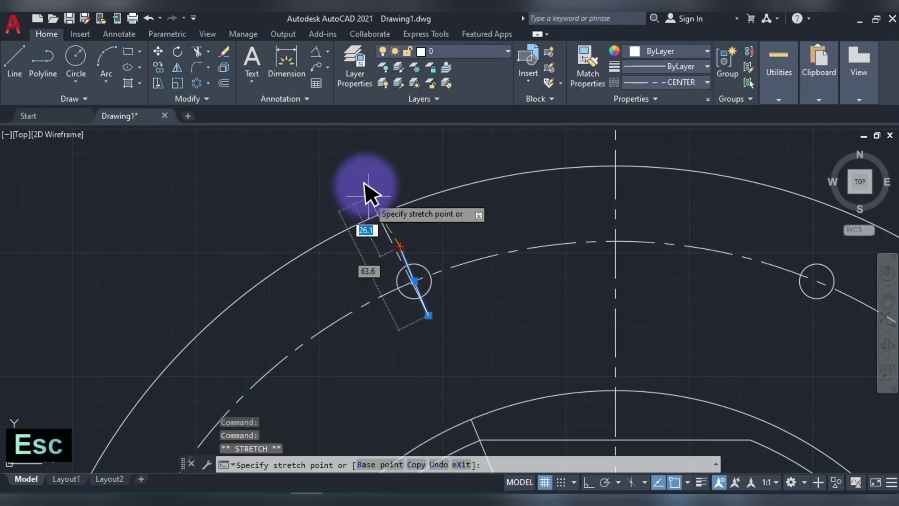
click(362, 159)
key(Escape)
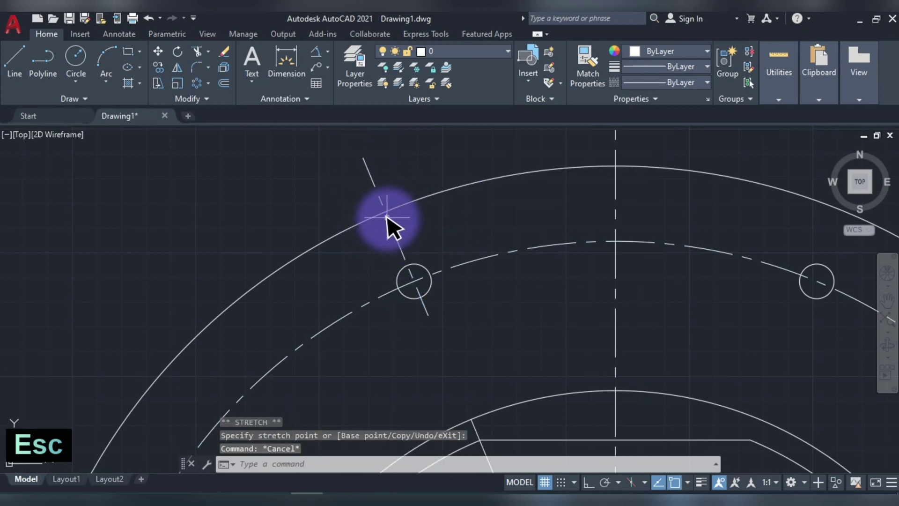
Stretch the radial line's outer end back to its own midpoint, shortening the line to about 43.1
click(382, 189)
click(363, 180)
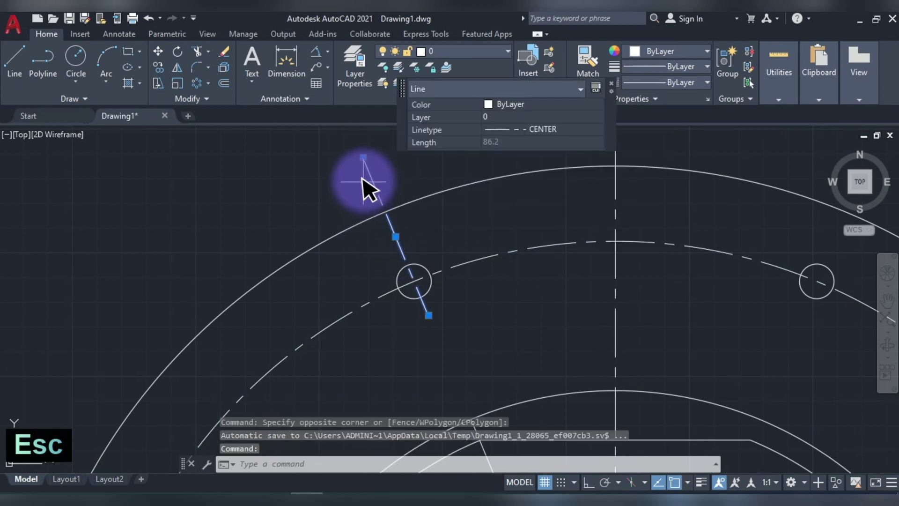
click(364, 157)
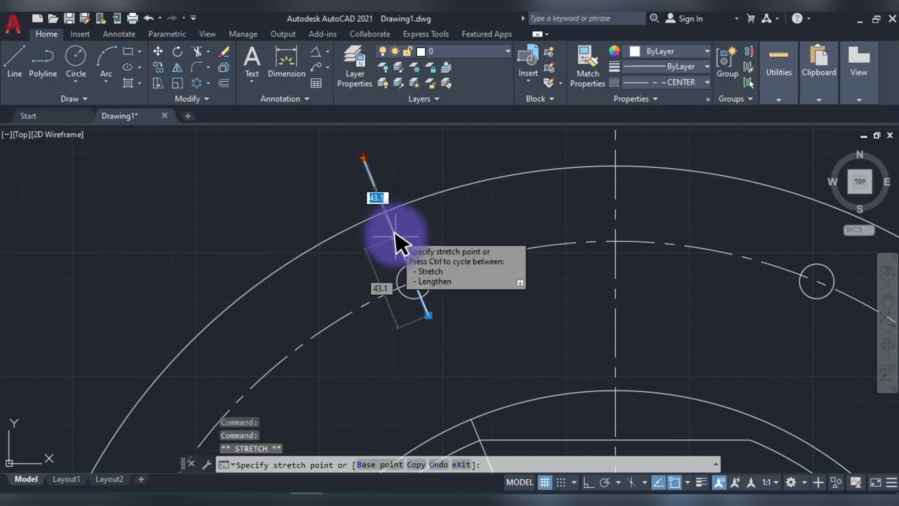
click(396, 237)
key(Escape)
Move the short radial centre line by its midpoint onto the centre of the upper-left hole
scroll(413, 257, up, 2)
click(385, 227)
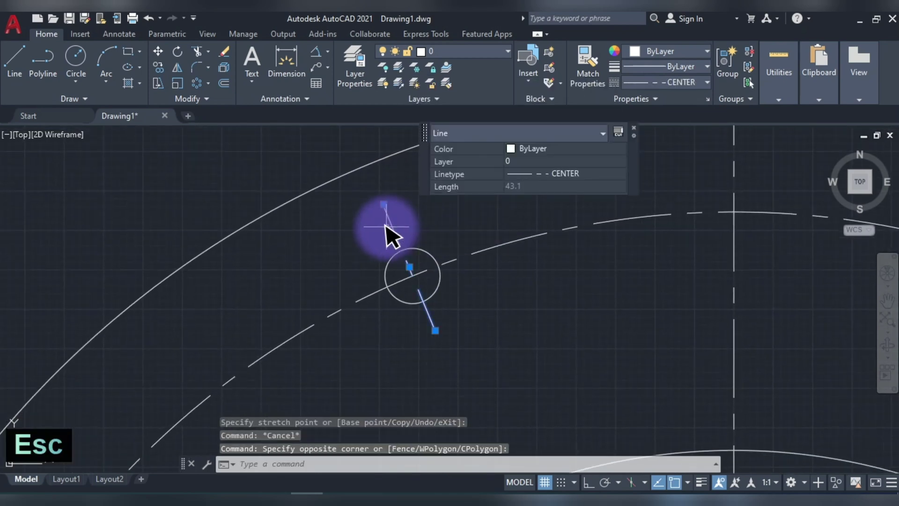
key(space)
click(407, 265)
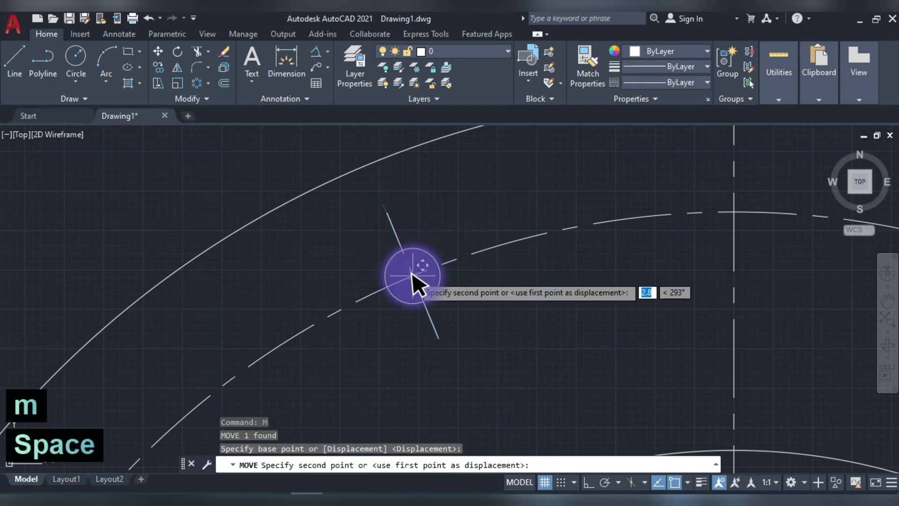
click(482, 297)
Create a polar array of the short radial hole centre line about the flange centre with 8 items
scroll(482, 297, down, 3)
scroll(454, 288, down, 5)
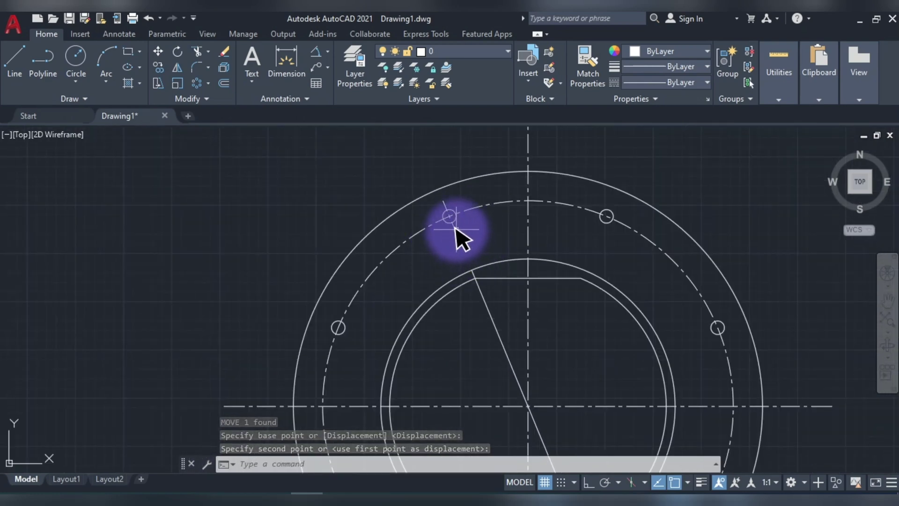
click(454, 228)
middle_drag(582, 281, 552, 251)
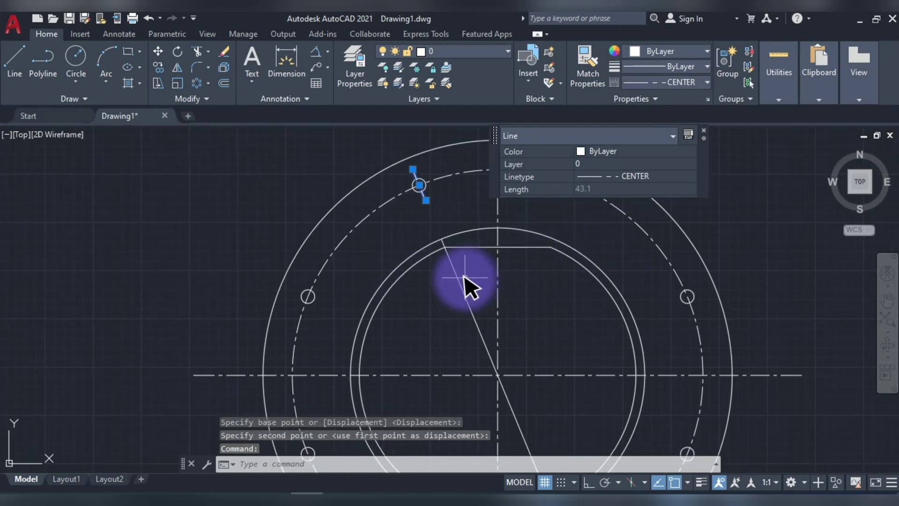
key(Escape)
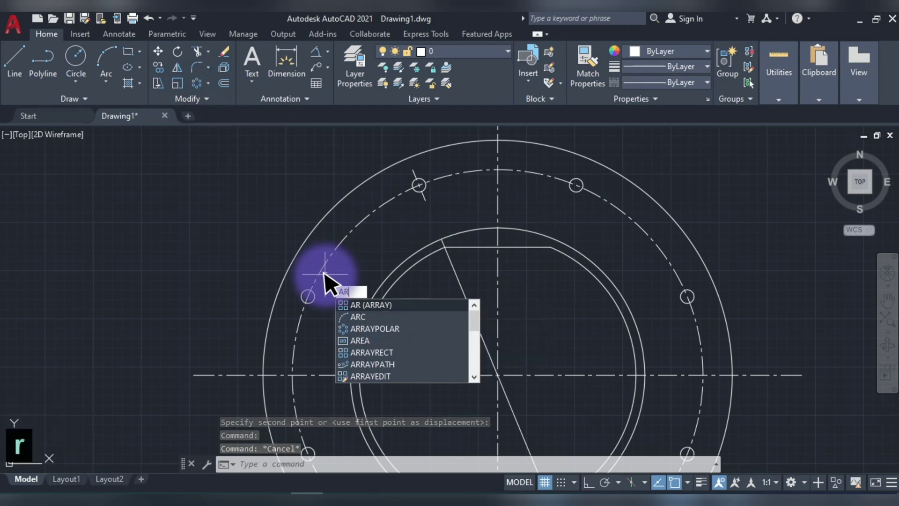
key(space)
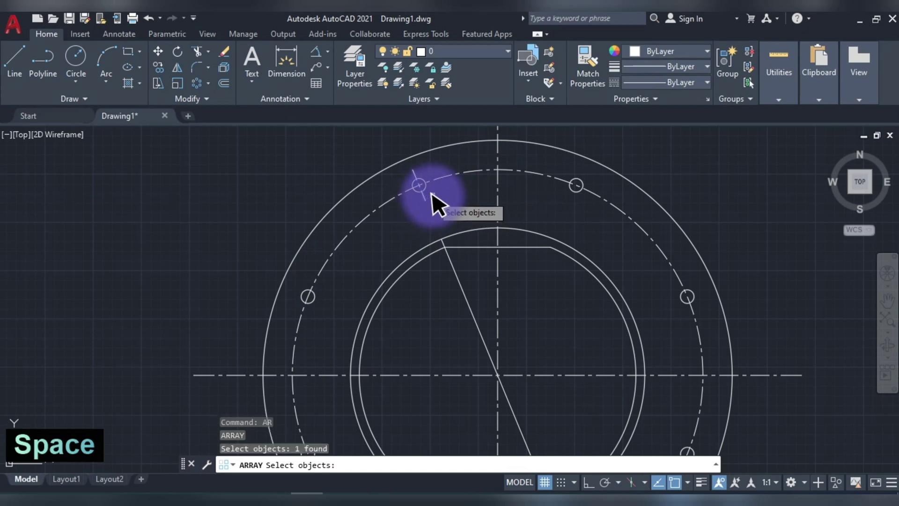
key(space)
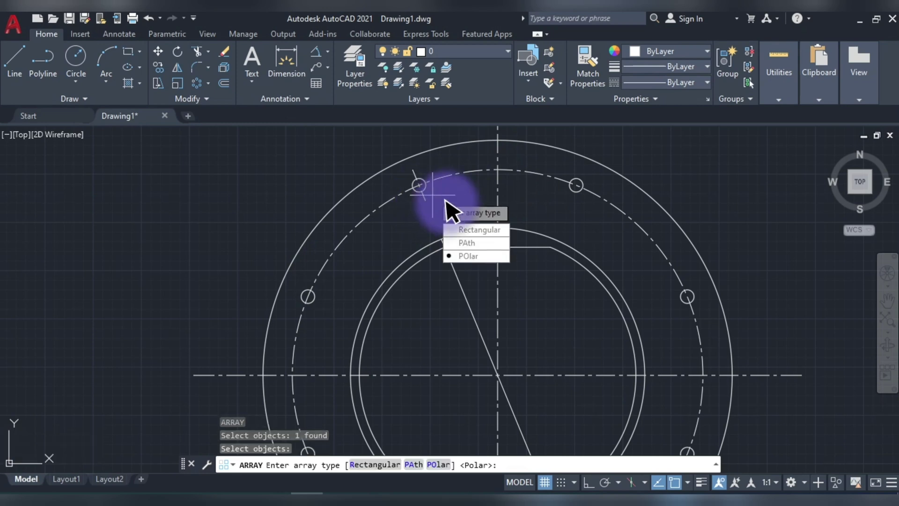
click(472, 254)
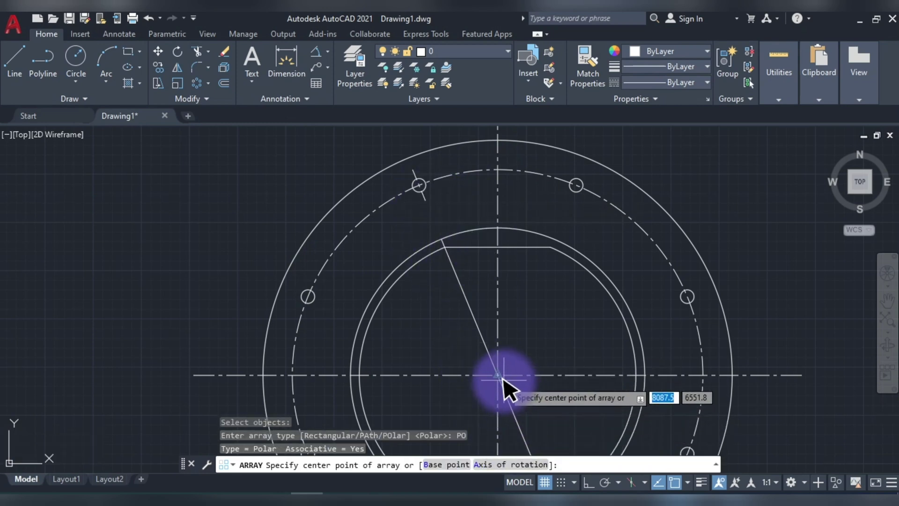
click(498, 375)
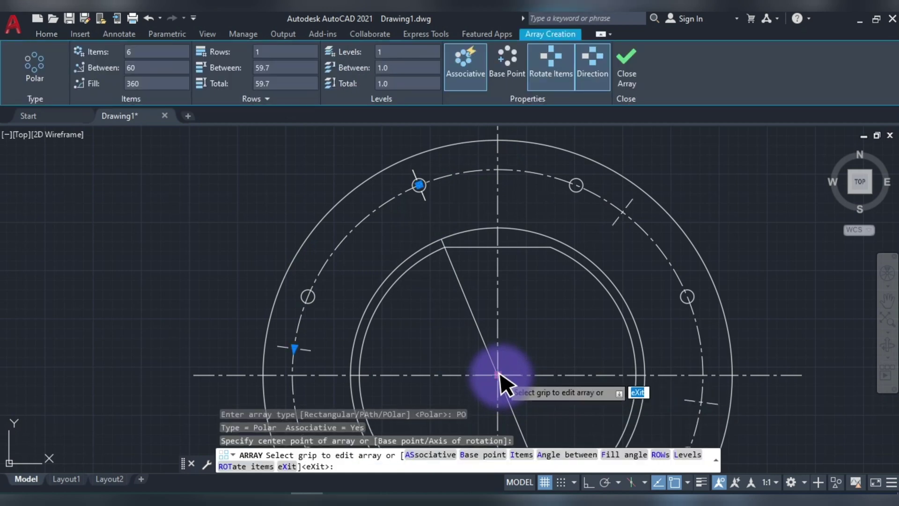
click(151, 53)
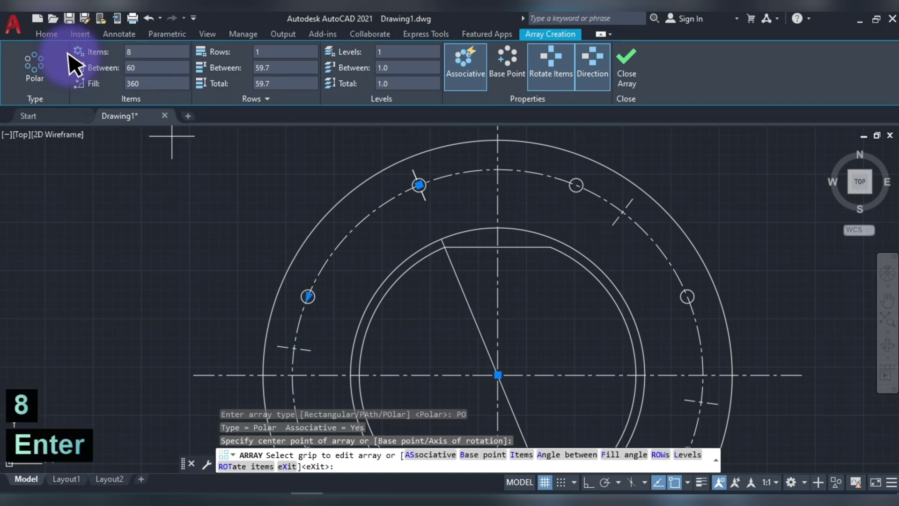
click(630, 70)
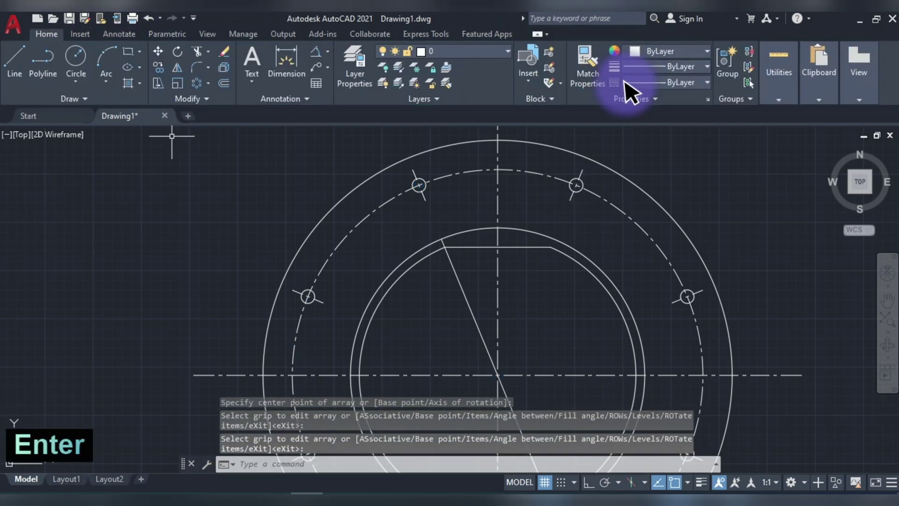
key(Escape)
Delete the long diagonal construction line running through the flange centre
scroll(618, 220, down, 3)
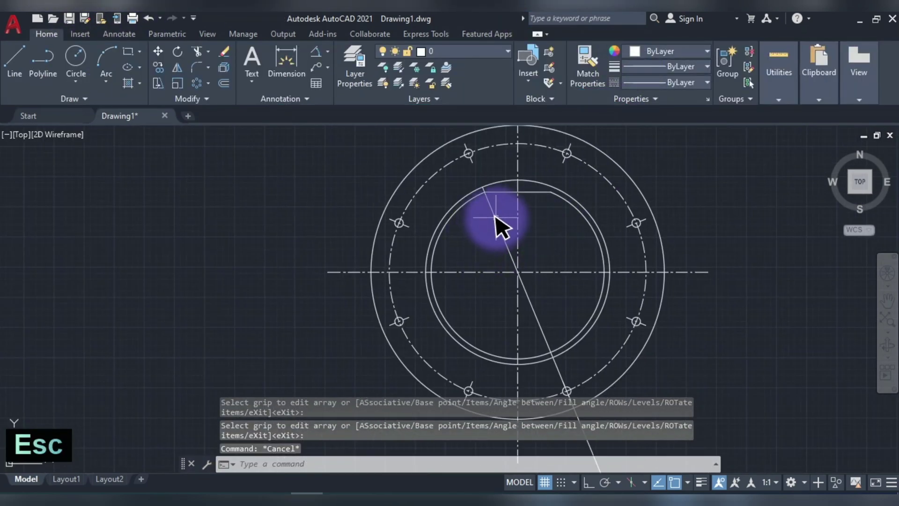
click(496, 220)
key(Delete)
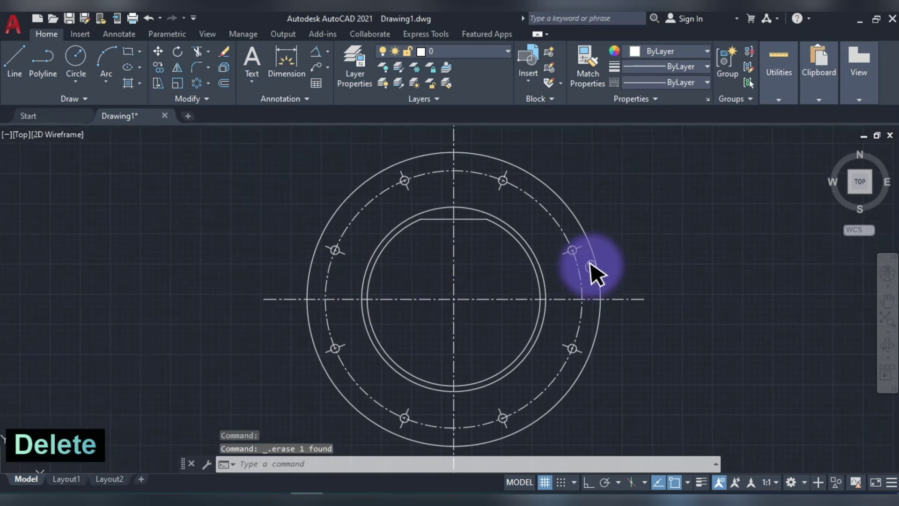
mouse_move(593, 280)
middle_down()
mouse_move(548, 387)
mouse_move(553, 304)
mouse_move(558, 385)
mouse_move(395, 454)
middle_up()
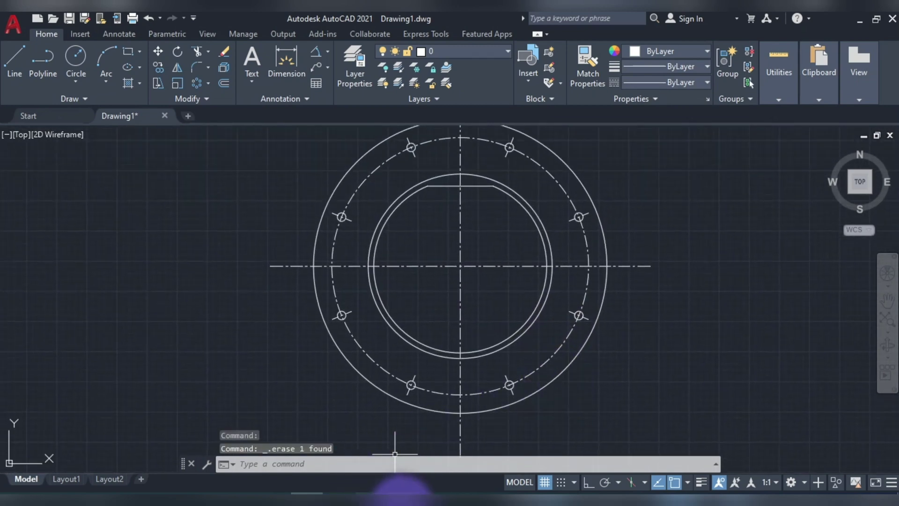
Check the dimensions required in the Snipping Tool reference image and return to AutoCAD
click(377, 491)
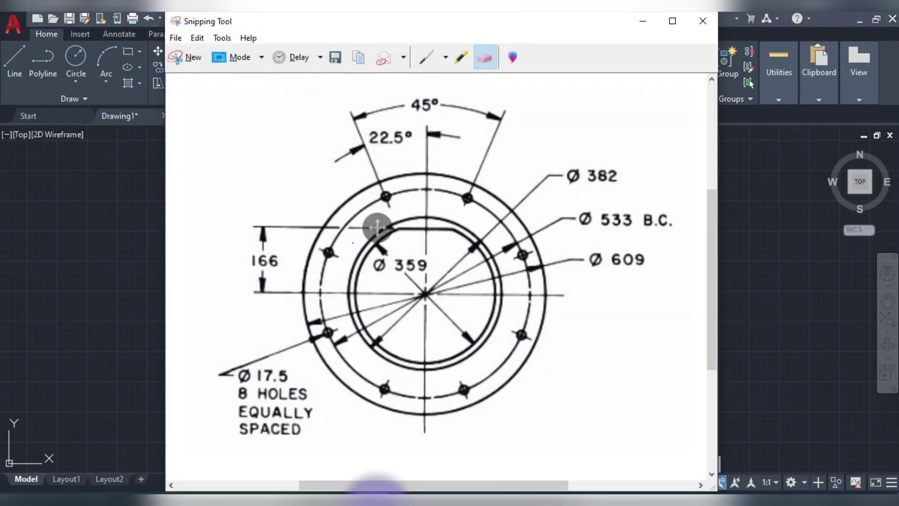
key(alt+Tab)
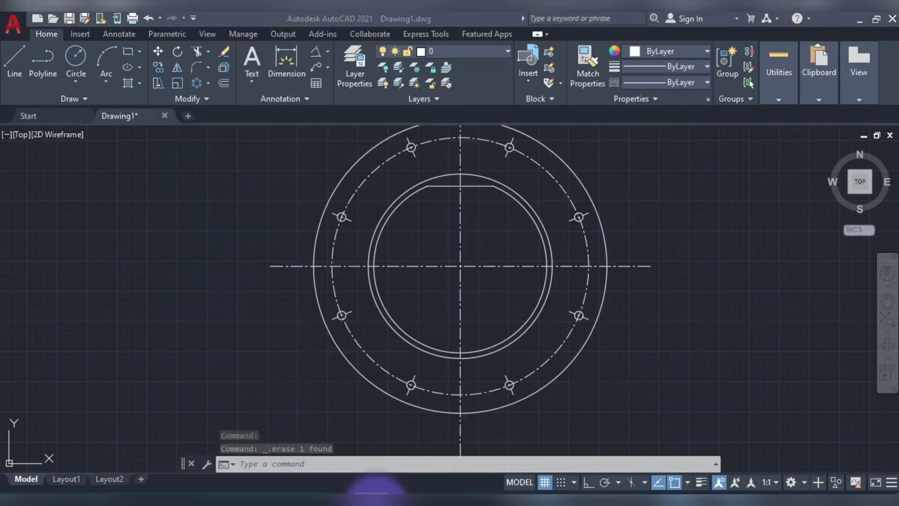
middle_drag(496, 275, 498, 289)
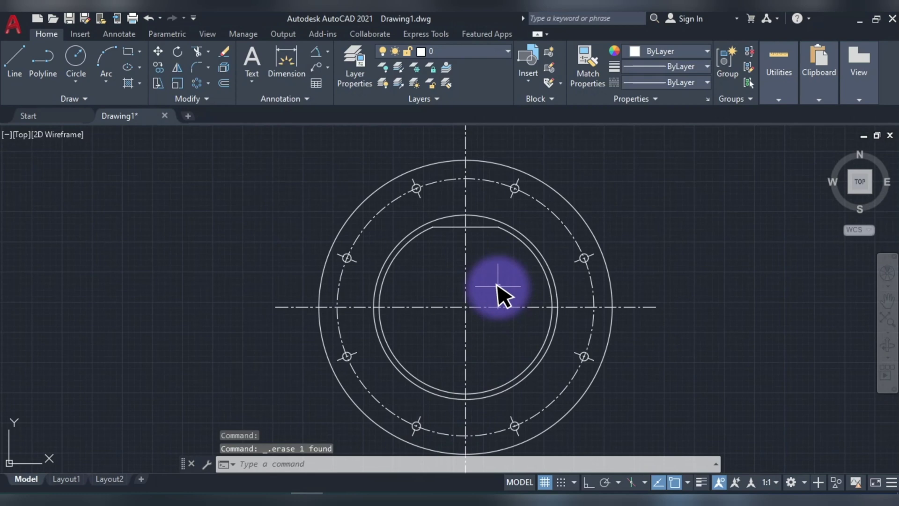
text(d)
key(Escape)
scroll(498, 289, down, 2)
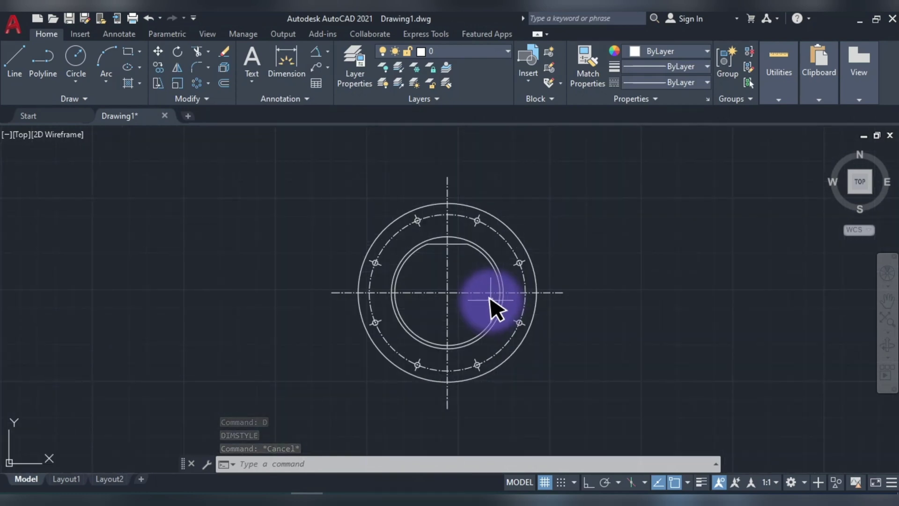
Modify the Standard dimension style to use a linear precision of 0.0
text(d)
key(space)
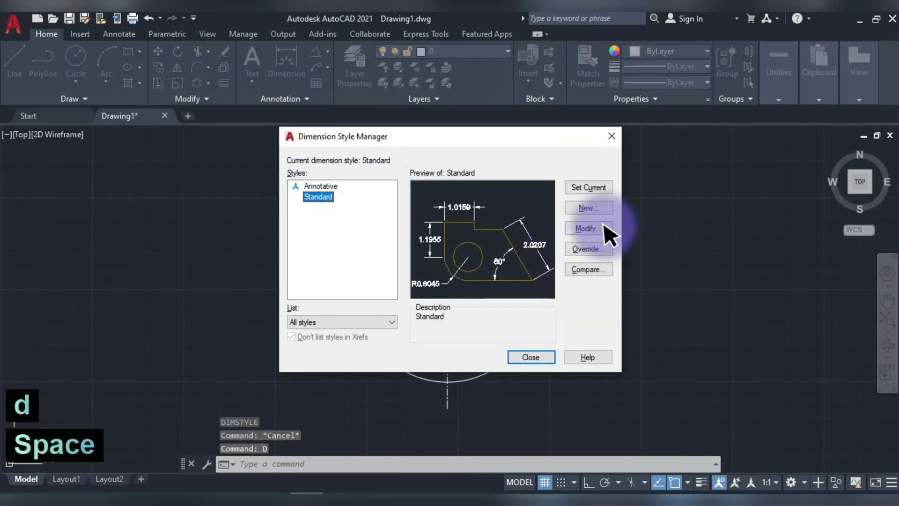
click(591, 228)
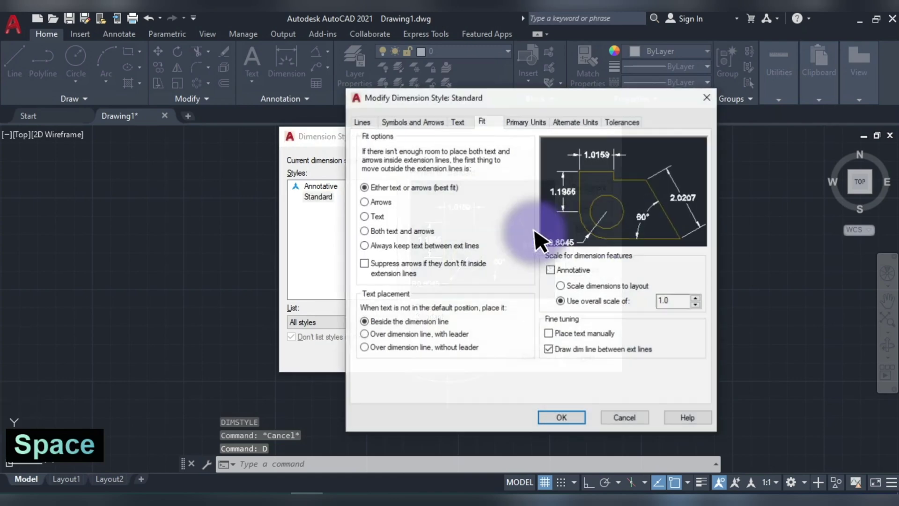
click(524, 122)
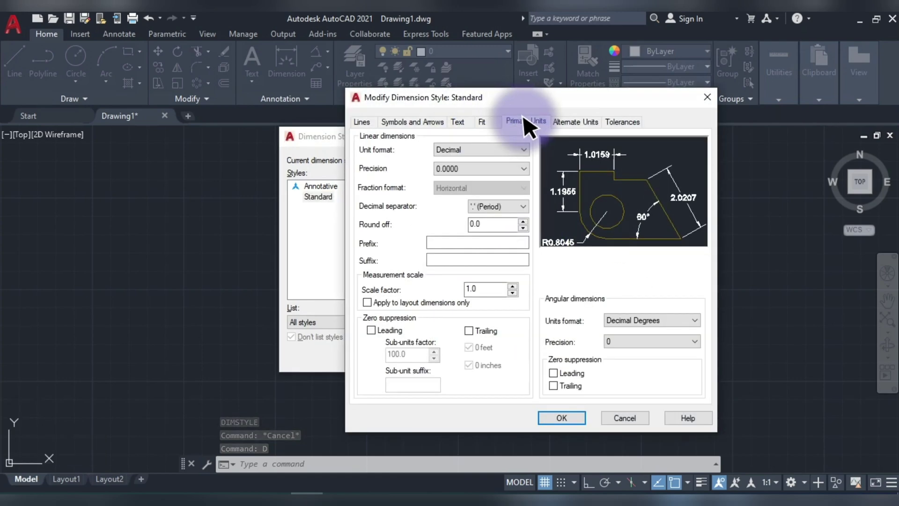
click(450, 169)
click(445, 189)
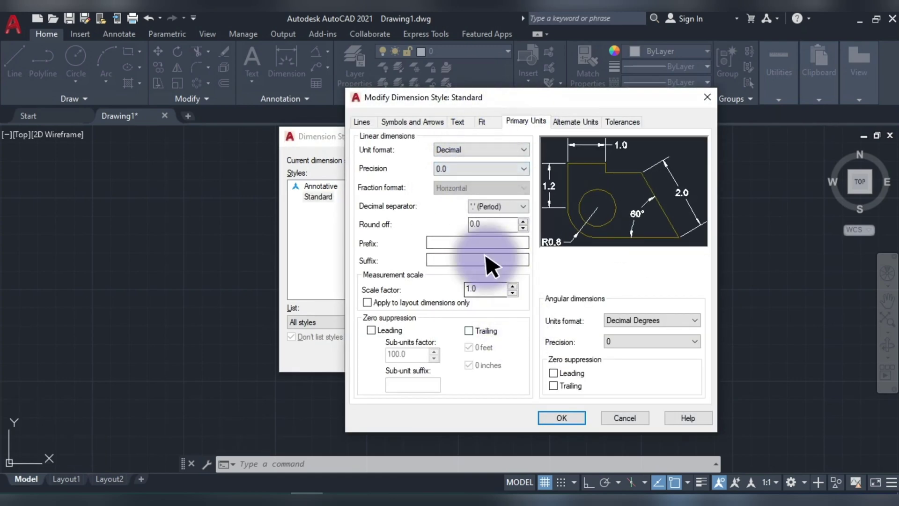
Set the Standard dimension style's overall scale to 60 and save the style changes
click(481, 122)
double_click(663, 300)
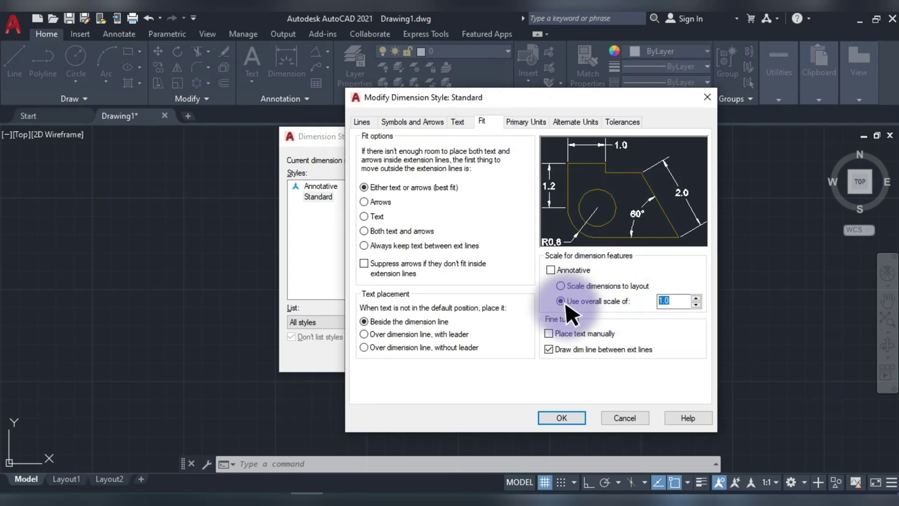
text(60)
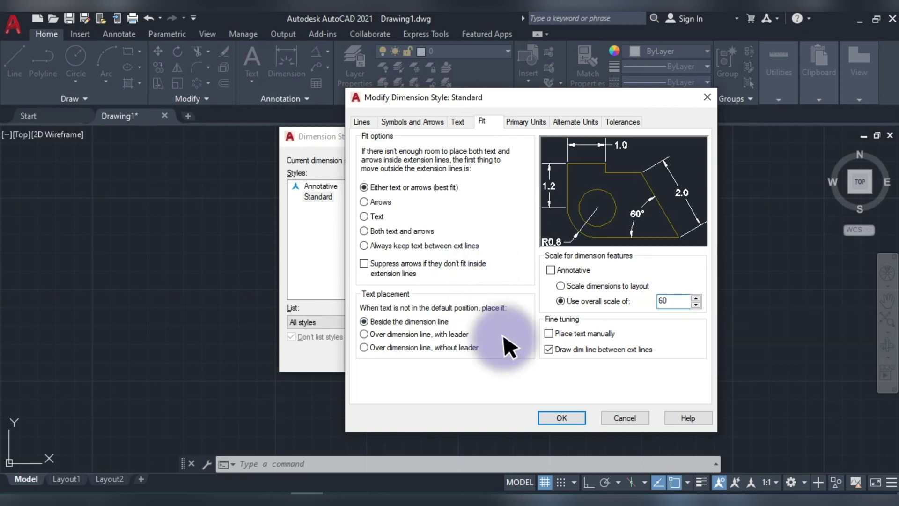
click(553, 416)
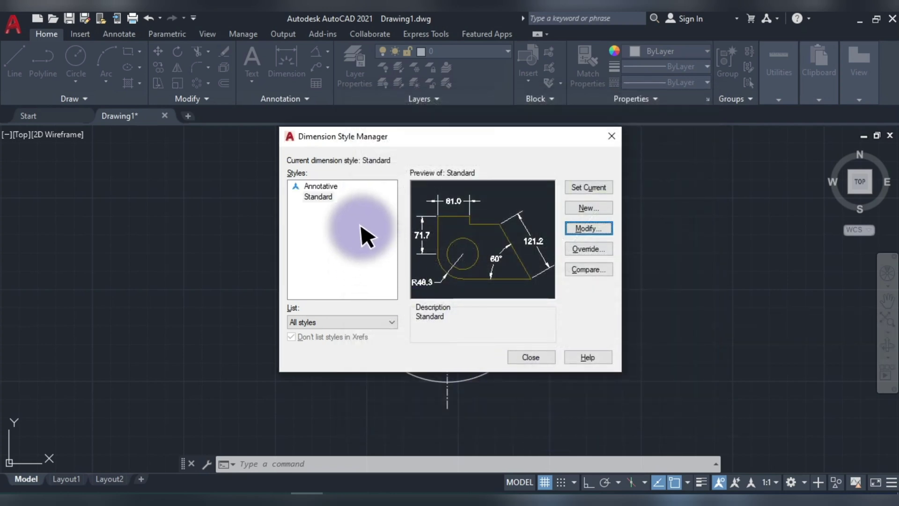
Create a new dimension style named "option 1" based on Standard, for all dimensions
click(585, 210)
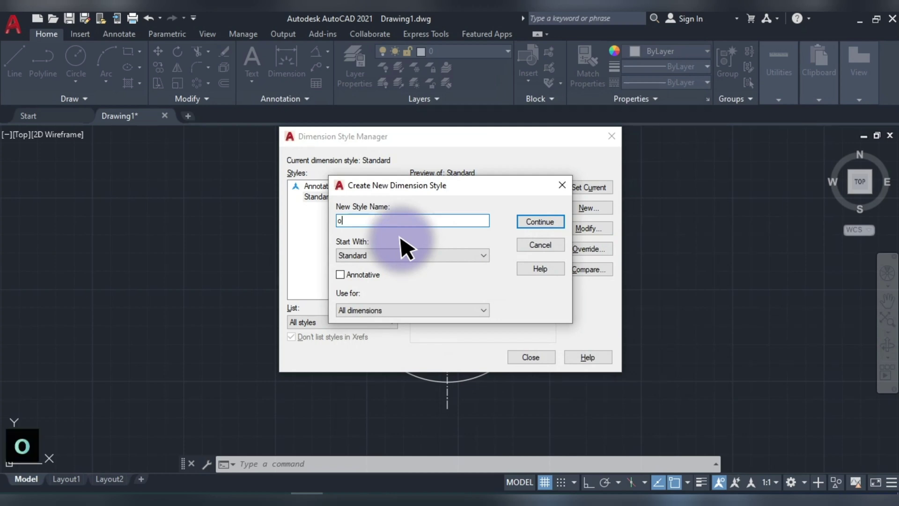
text(option )
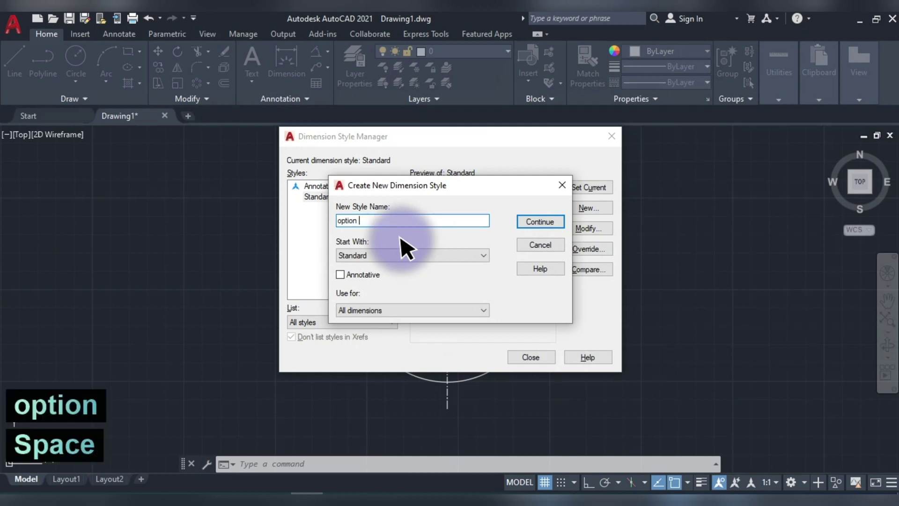
text(1)
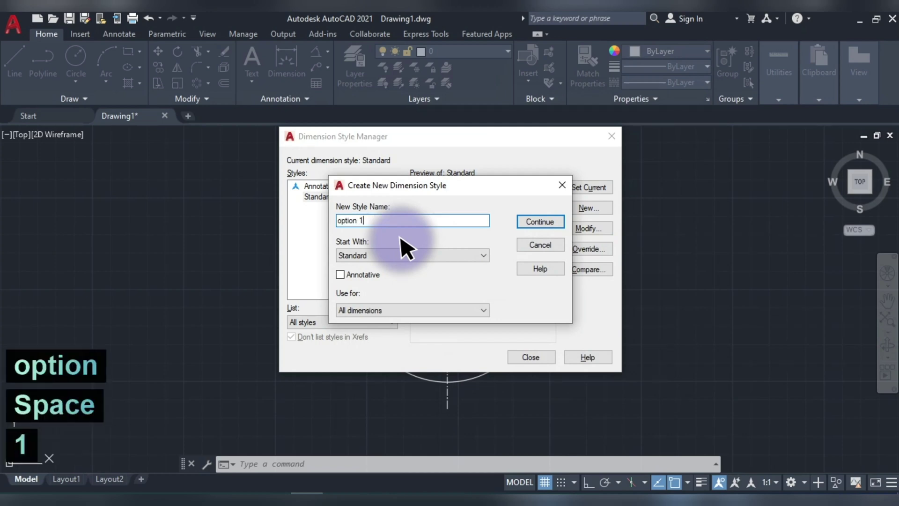
click(535, 223)
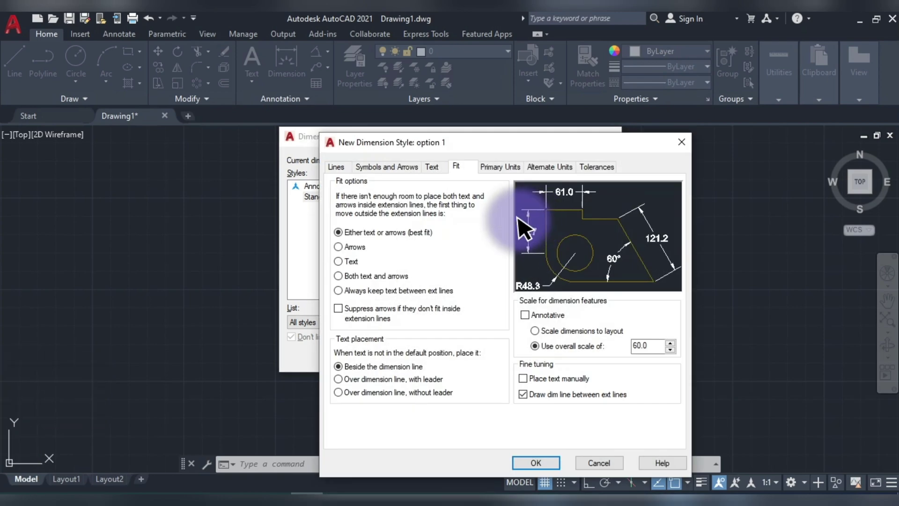
Set the linear precision of the "option 1" style to 0 and save the style
click(499, 167)
click(449, 213)
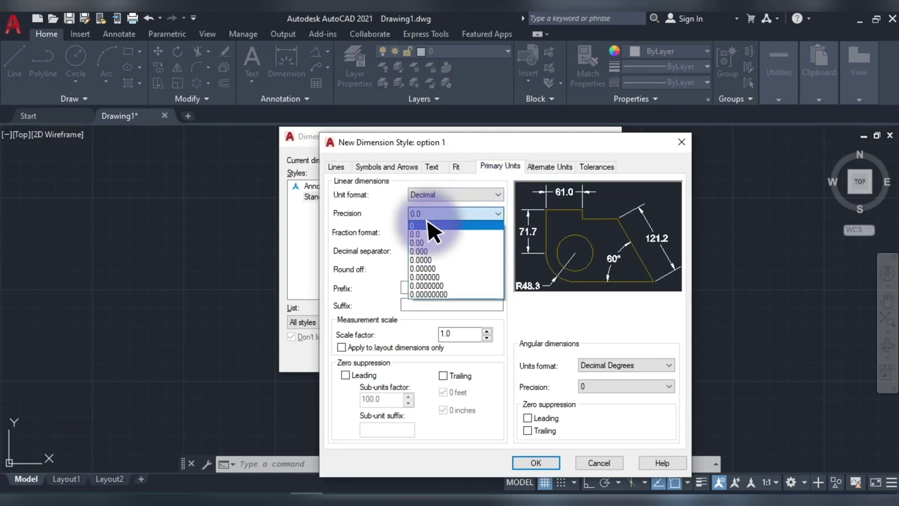
click(428, 225)
click(456, 167)
double_click(637, 346)
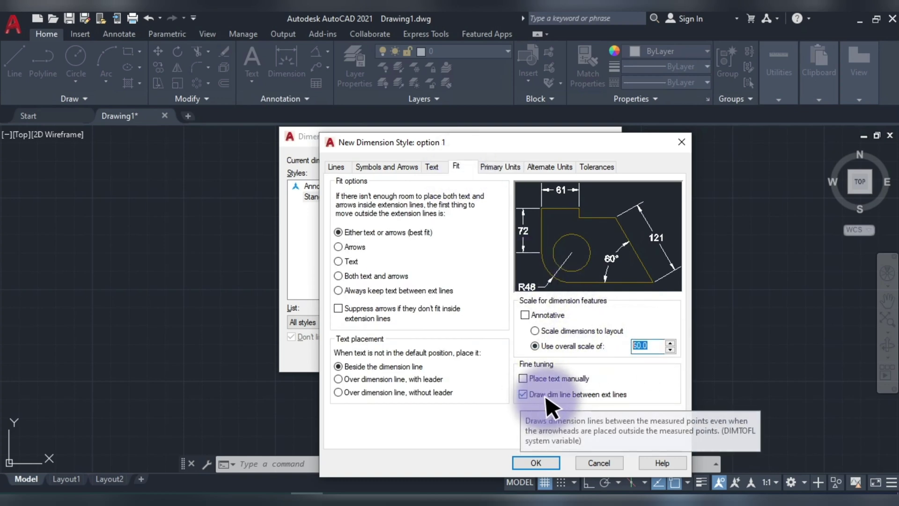
click(534, 464)
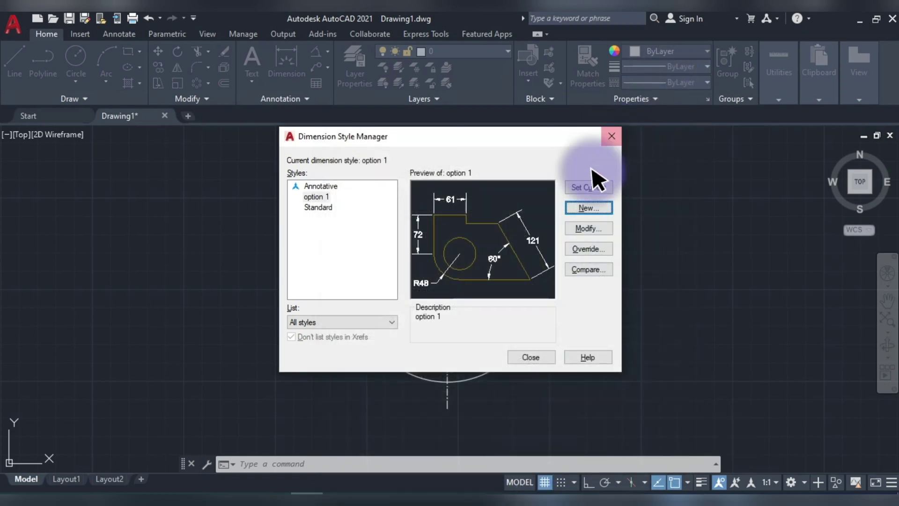
Make Standard the current dimension style and close the Dimension Style Manager
click(333, 207)
click(575, 185)
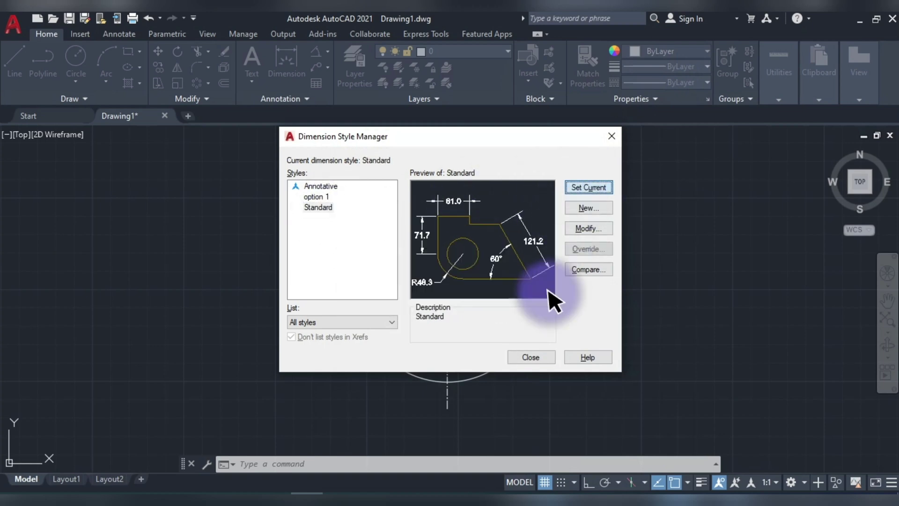
click(534, 356)
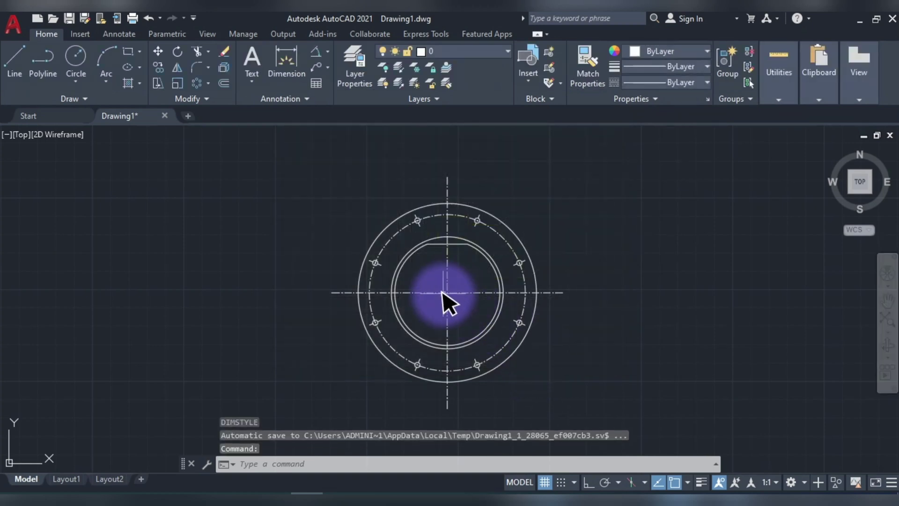
Add a vertical linear dimension from the flange centre to the flat inner edge, placing it left of the flange
text(dli)
key(space)
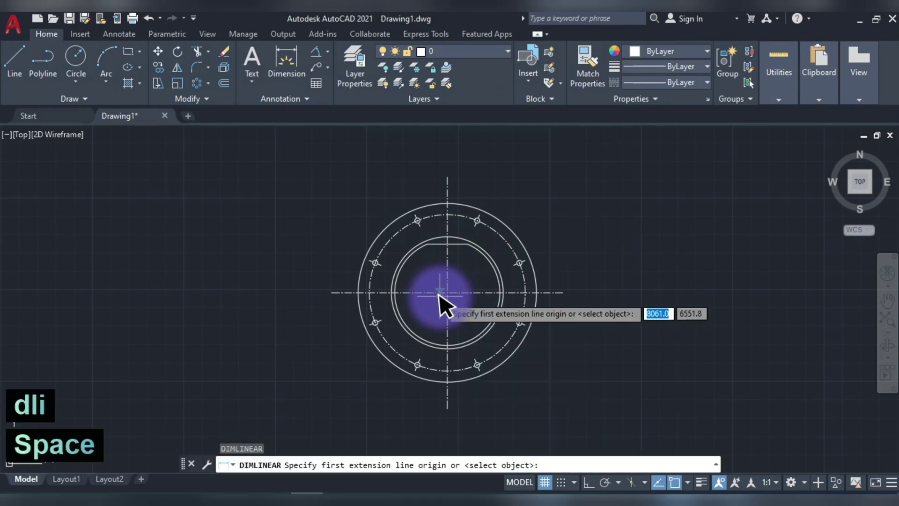
click(447, 293)
click(446, 244)
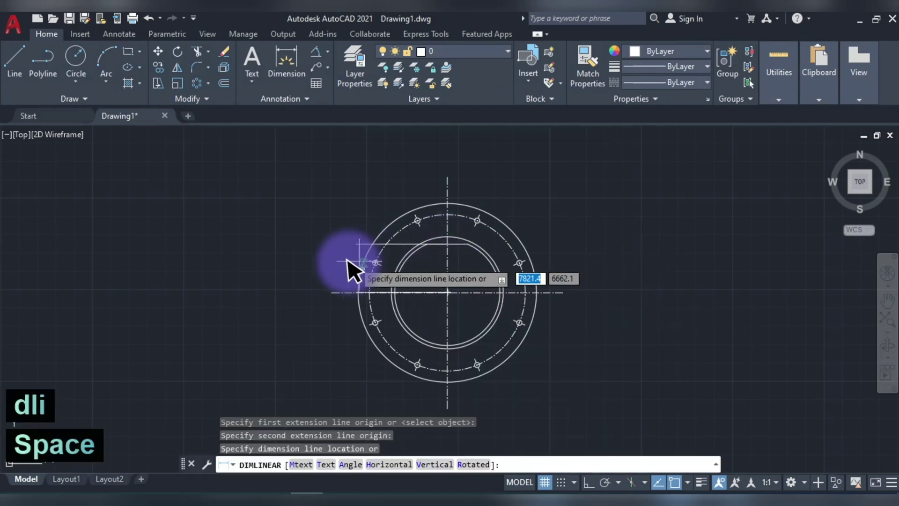
click(321, 266)
scroll(326, 274, up, 4)
scroll(318, 273, up, 3)
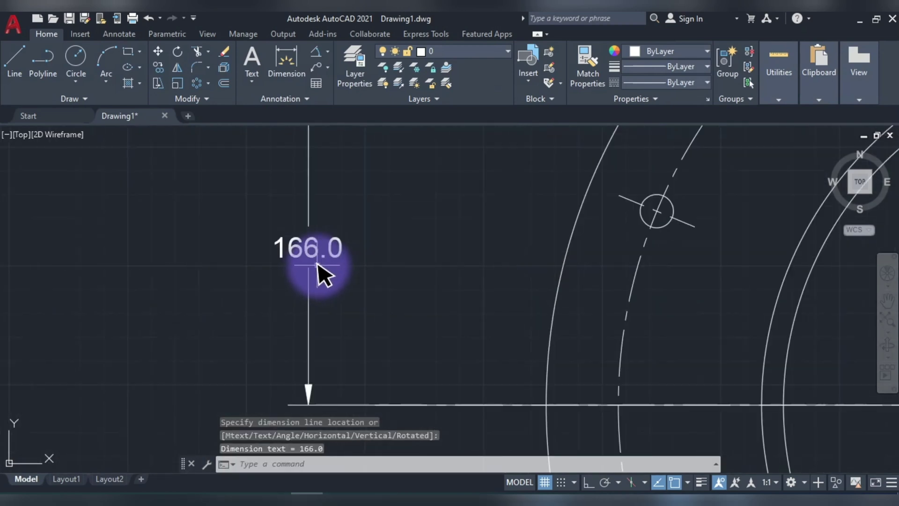
Apply the "option 1" dimension style to the vertical dimension beside the flange
click(293, 248)
click(453, 164)
click(424, 199)
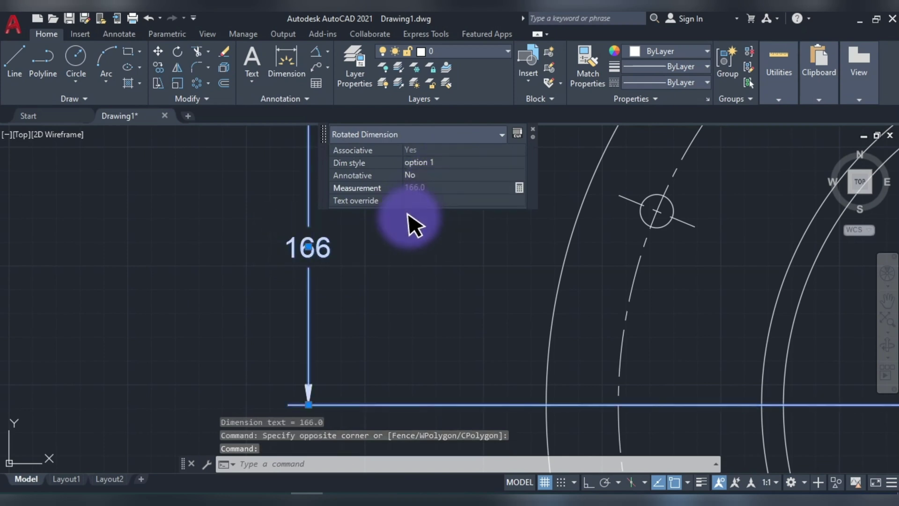
key(Escape)
key(Escape)
key(Escape)
scroll(387, 287, down, 5)
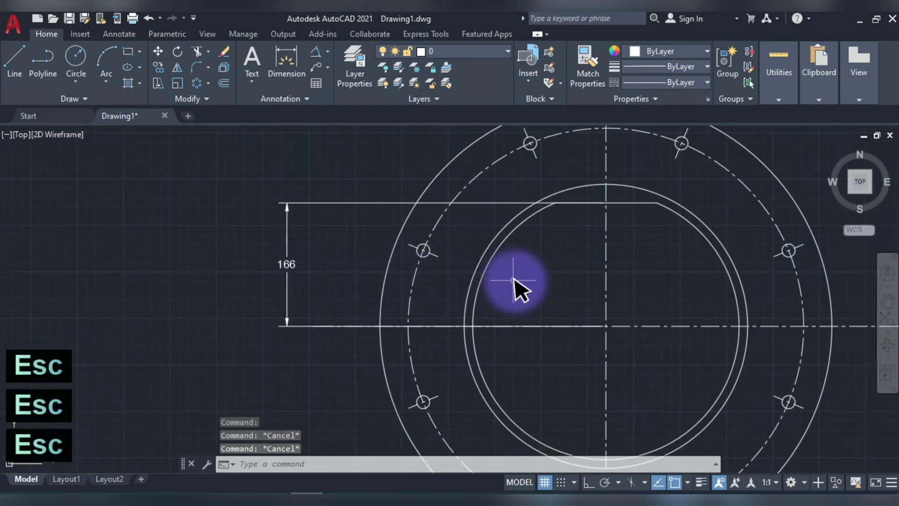
middle_drag(513, 283, 470, 291)
click(281, 302)
click(283, 305)
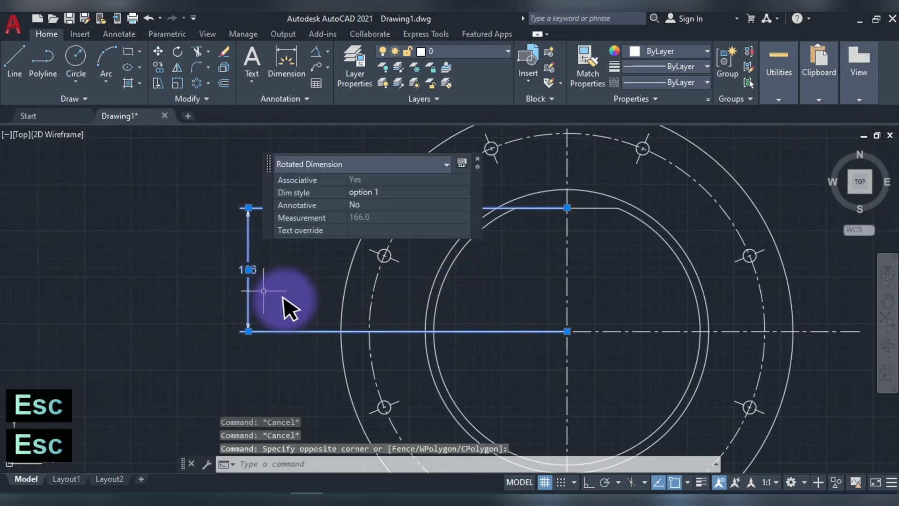
click(567, 331)
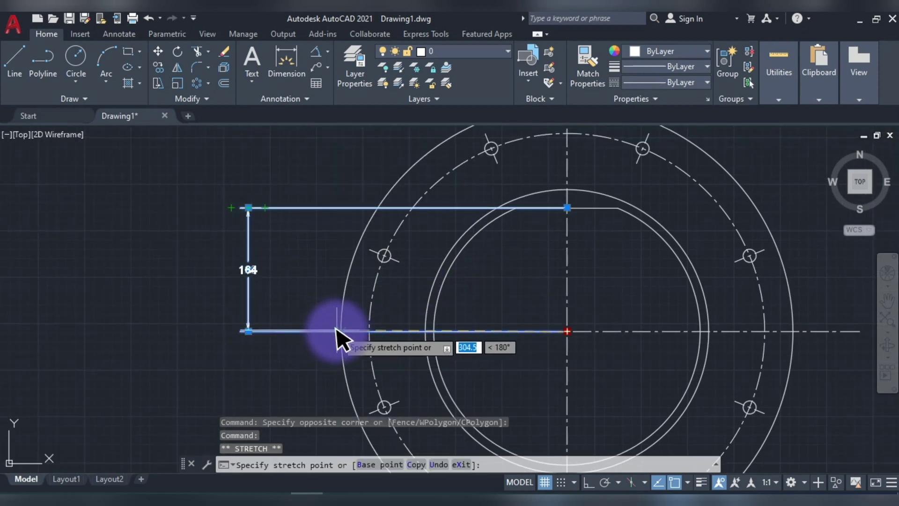
scroll(328, 331, up, 3)
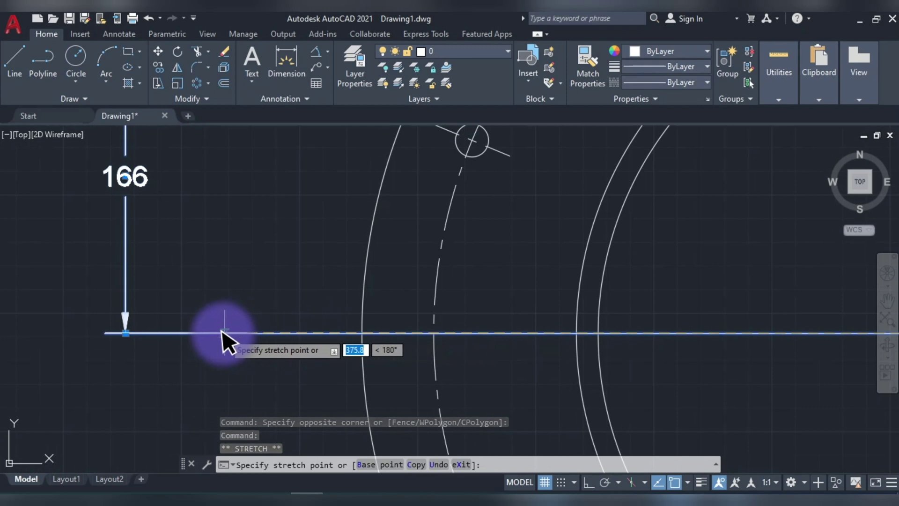
scroll(327, 333, down, 3)
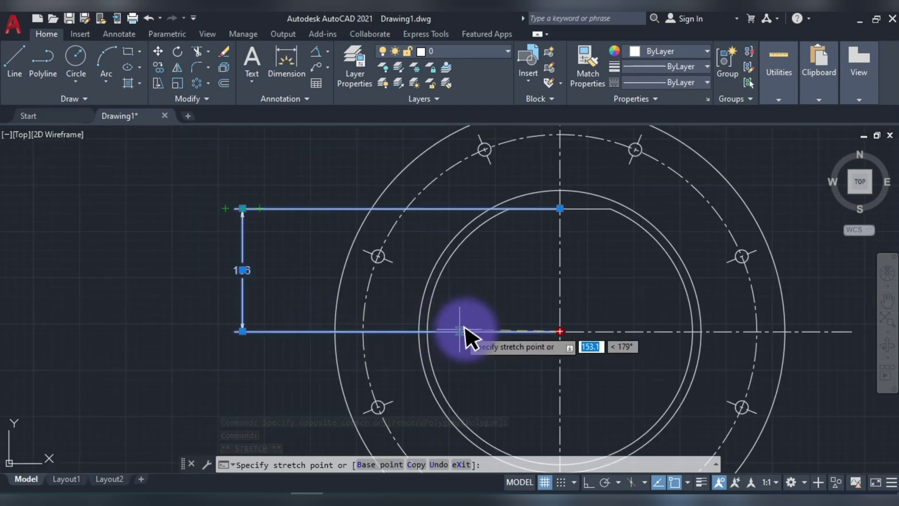
key(Escape)
key(Escape)
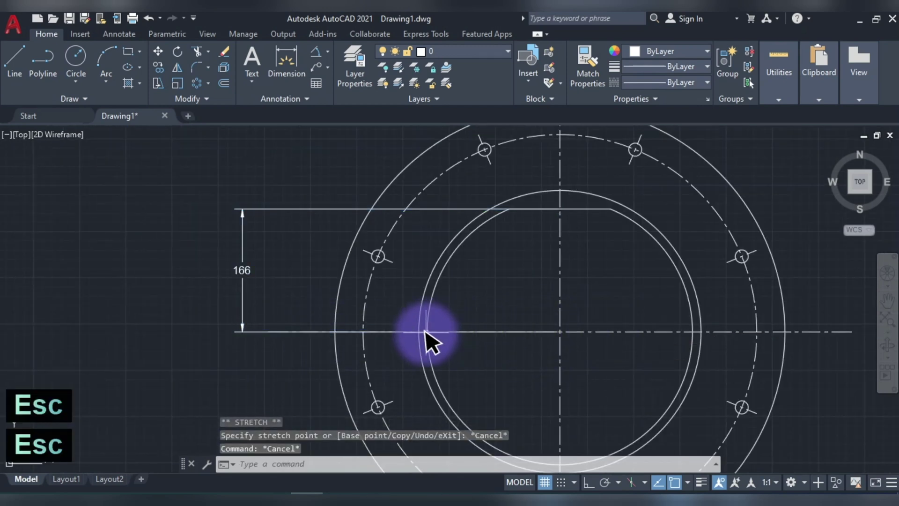
Shorten the vertical dimension's lower extension line by stretching its origin from the flange centre to just beside the dimension line
click(252, 331)
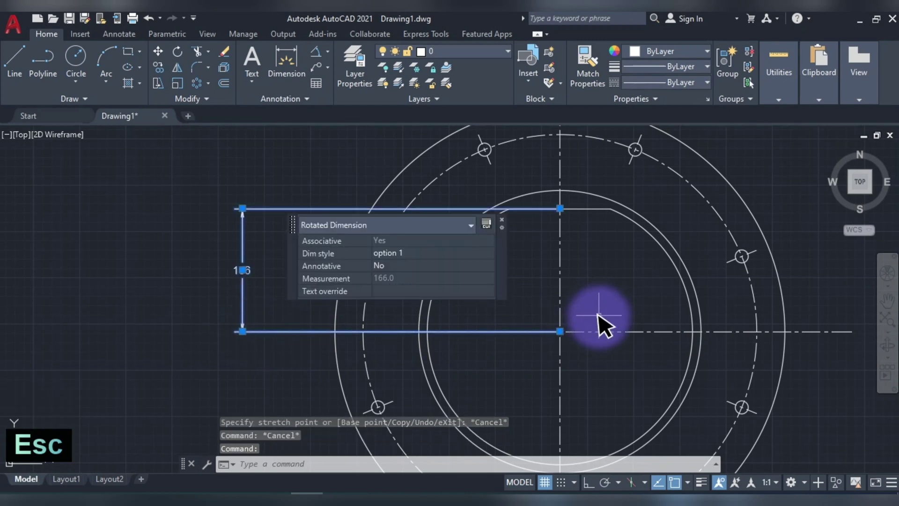
click(560, 332)
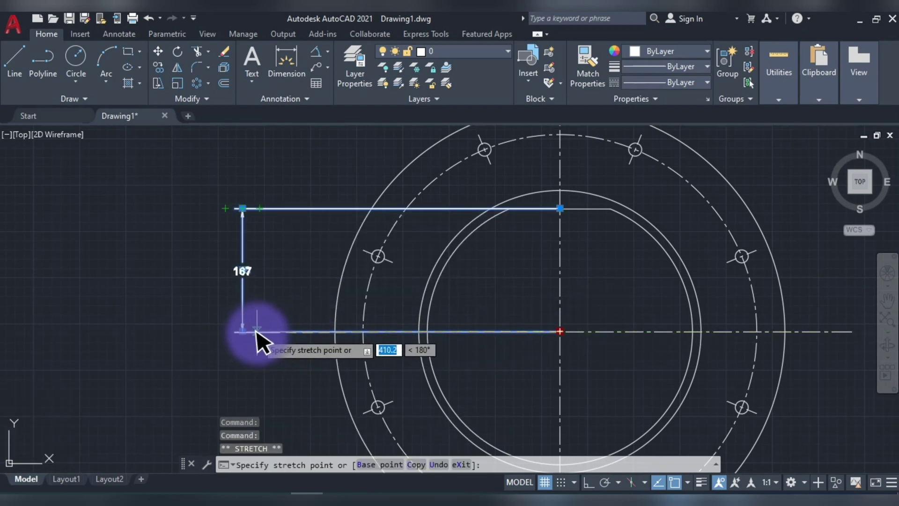
click(271, 337)
key(Escape)
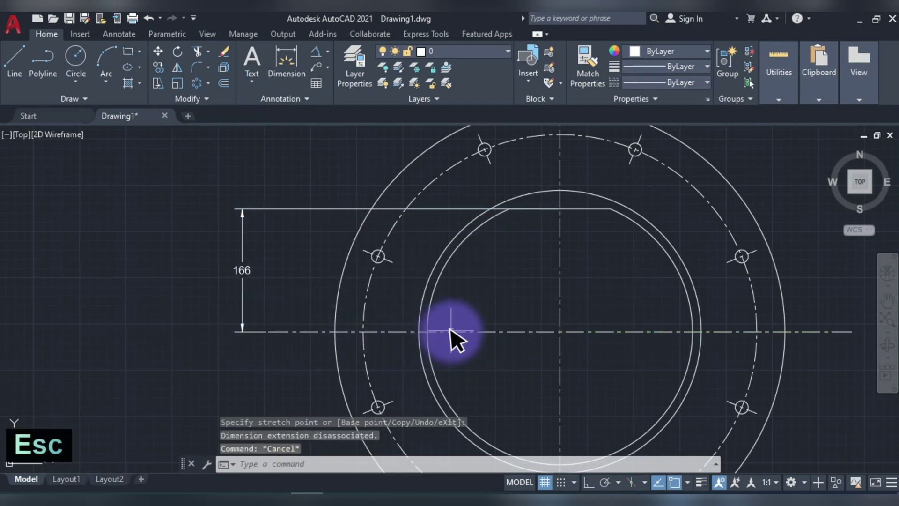
click(461, 209)
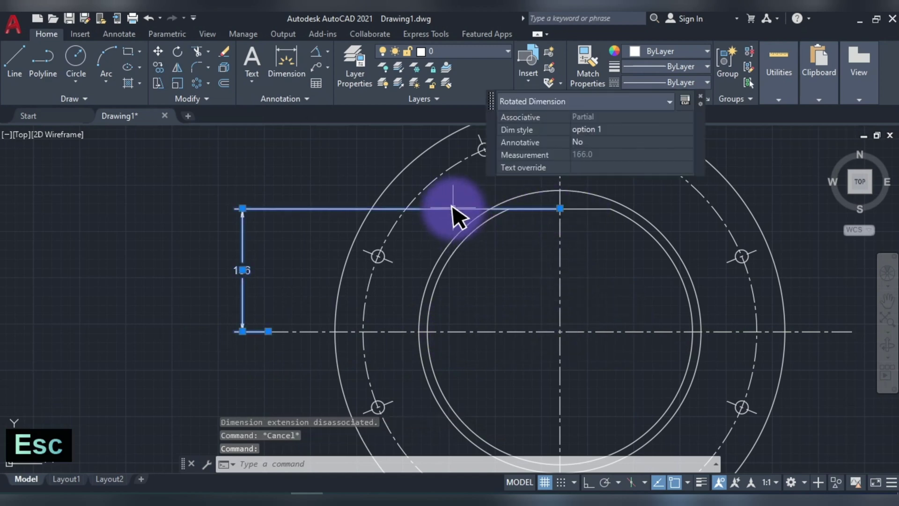
click(560, 209)
scroll(508, 208, up, 4)
key(Escape)
scroll(664, 217, down, 4)
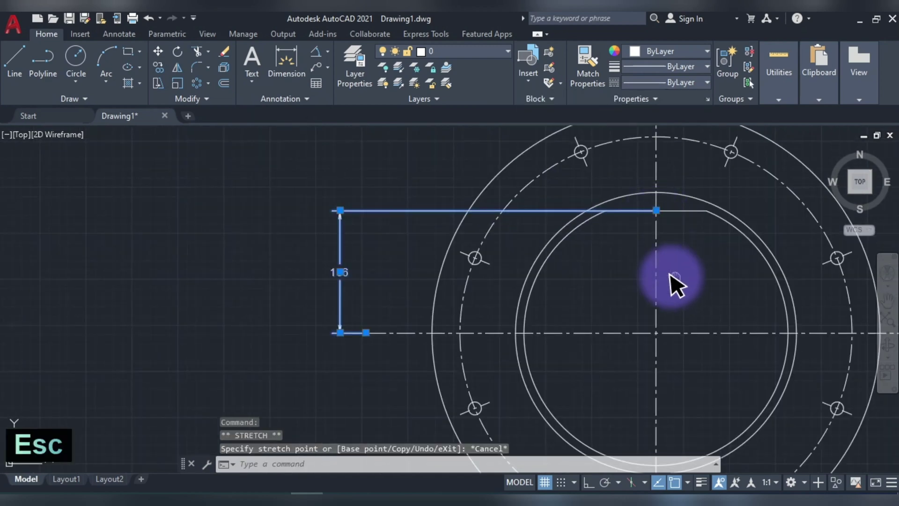
middle_drag(679, 285, 624, 267)
key(Escape)
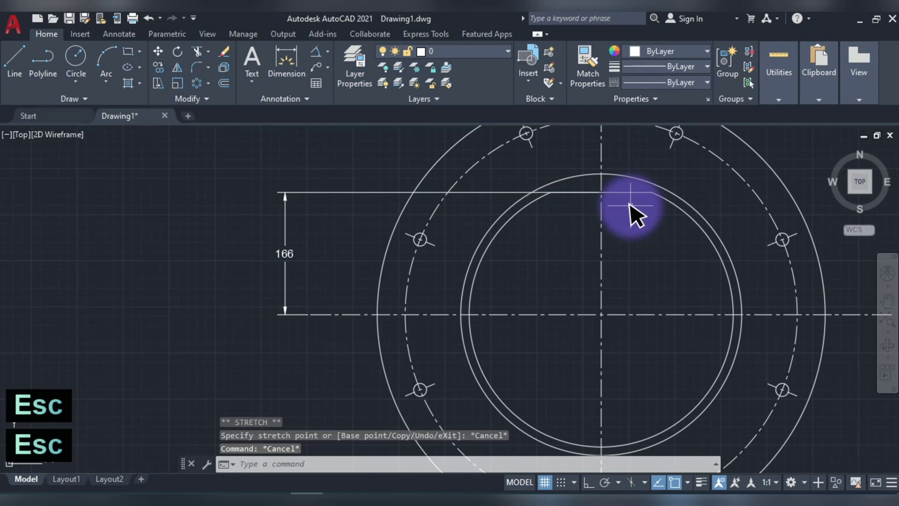
Add a diameter dimension to the innermost arc with the flat edge, placing its text outside the flange at upper left
scroll(660, 265, down, 5)
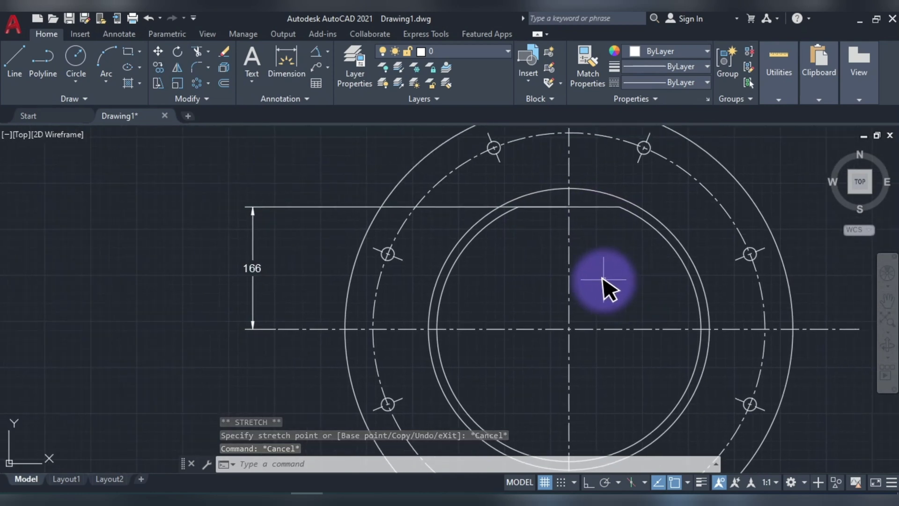
click(328, 51)
click(351, 217)
click(464, 257)
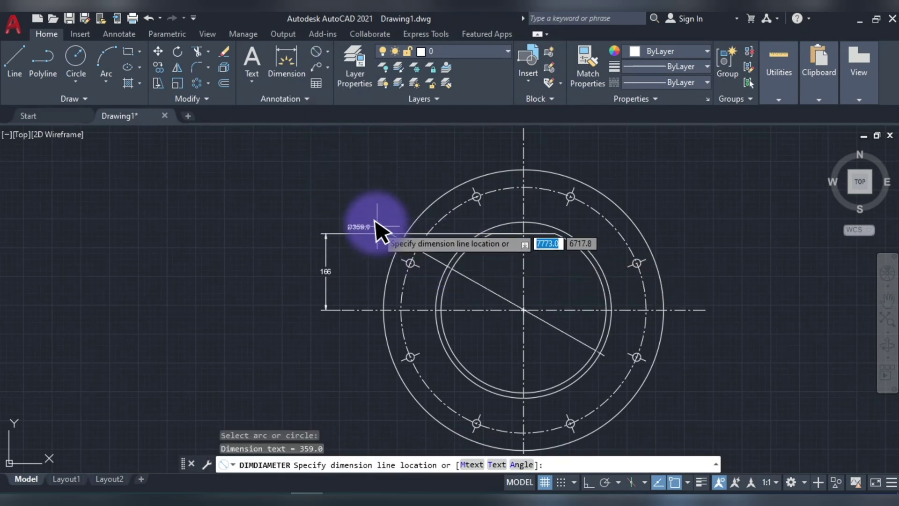
click(417, 209)
Add diameter dimensions to the larger inner circle and the flange's outer circle, placing both texts outside the flange at upper right
key(space)
scroll(594, 247, up, 2)
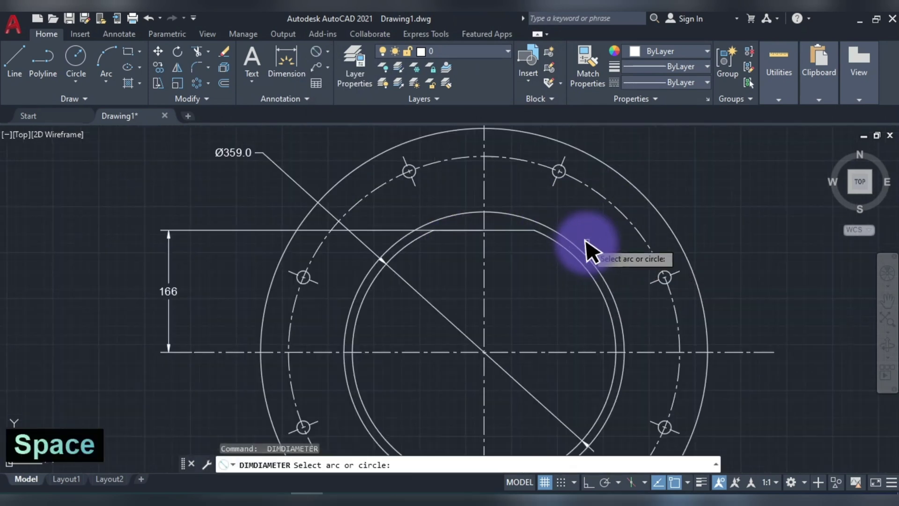
click(583, 250)
click(688, 156)
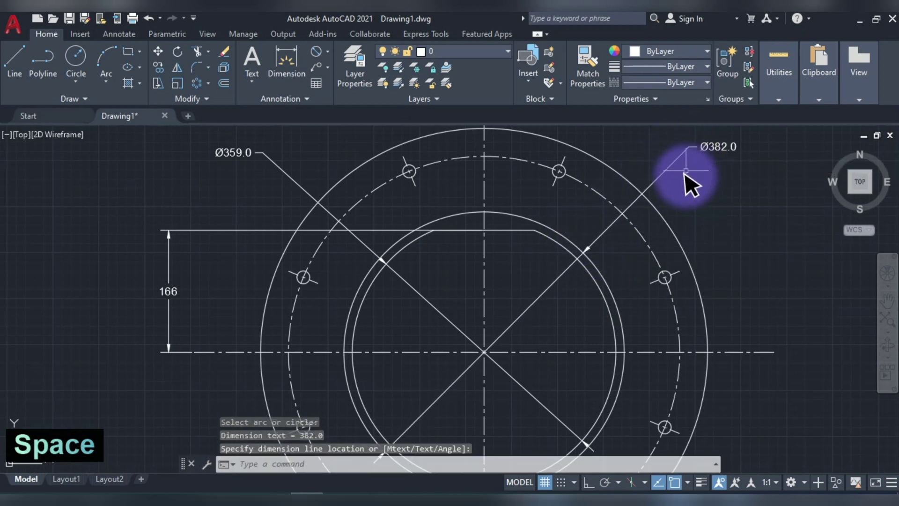
key(space)
click(666, 223)
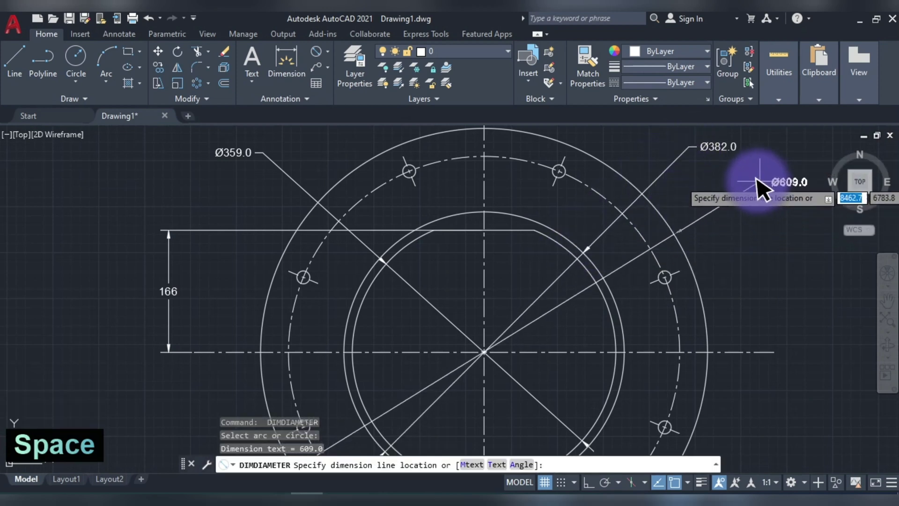
click(685, 184)
Add a diameter dimension to the dash-dot bolt circle, placing its text above the other two at the flange's upper right
key(space)
click(588, 182)
middle_drag(592, 176, 599, 218)
click(617, 169)
scroll(596, 221, down, 4)
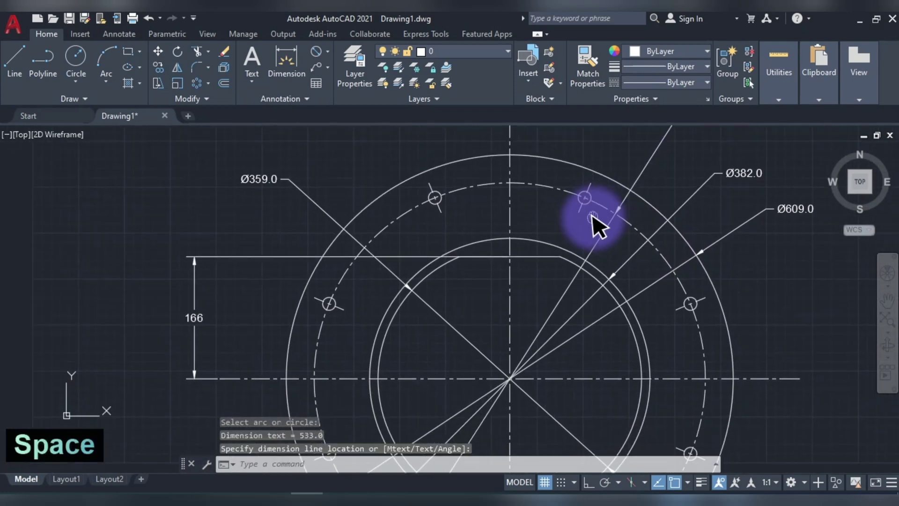
Apply the "option 1" dimension style to the three diameter dimensions at the flange's upper right
scroll(651, 288, up, 2)
click(682, 271)
click(618, 203)
click(615, 196)
click(579, 152)
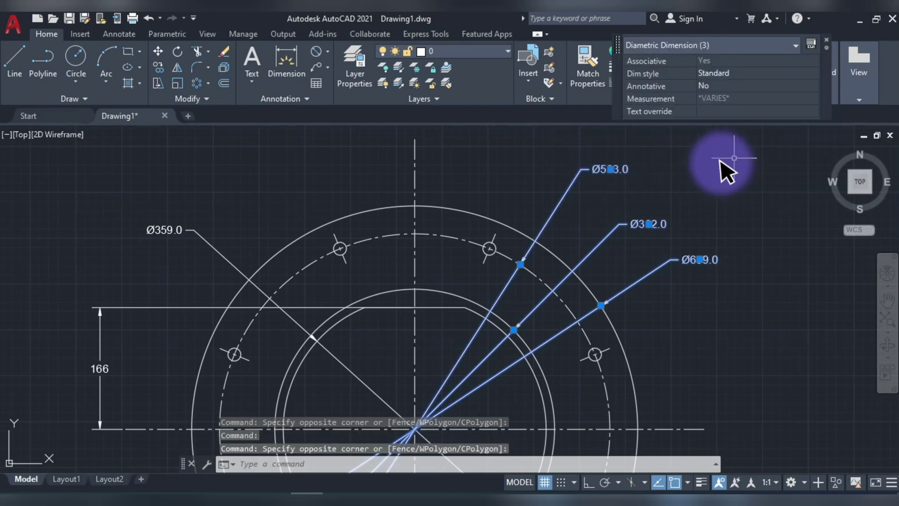
click(722, 91)
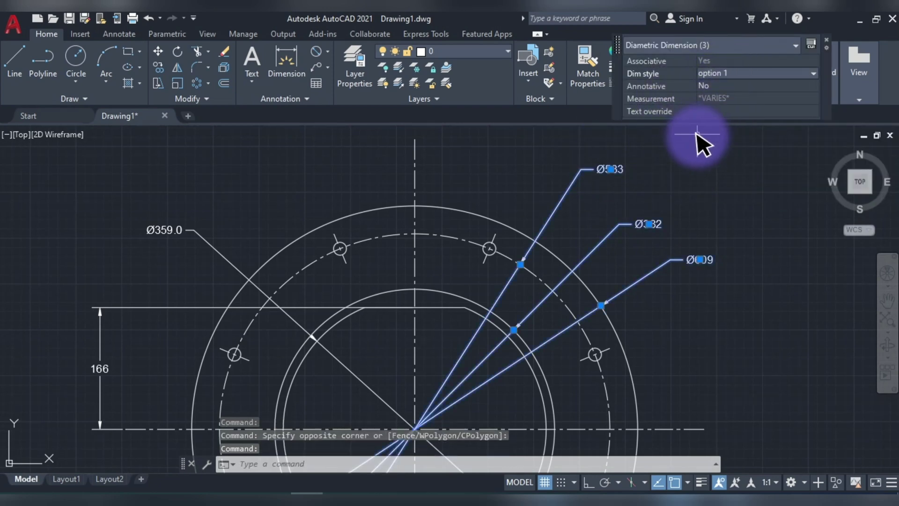
key(Escape)
Apply the "option 1" dimension style to the innermost arc's diameter dimension at the flange's upper left
middle_drag(414, 278, 646, 244)
click(411, 204)
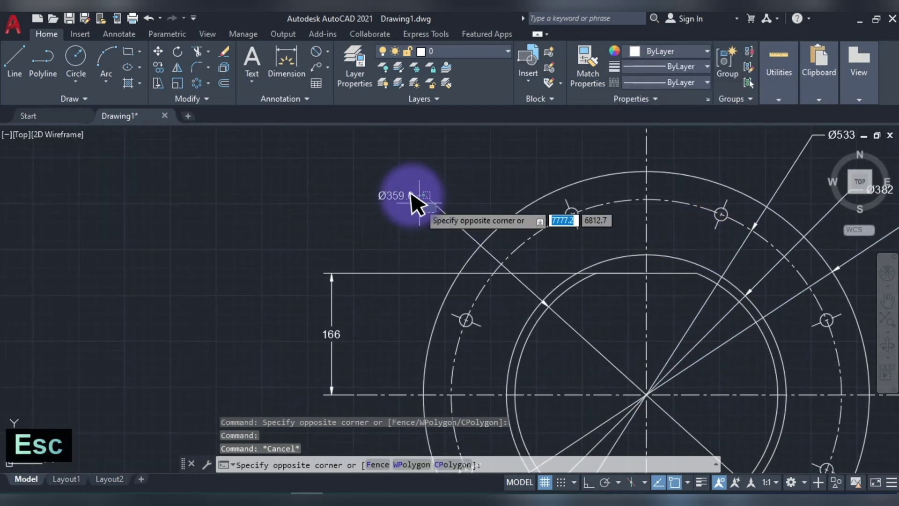
click(388, 190)
click(557, 98)
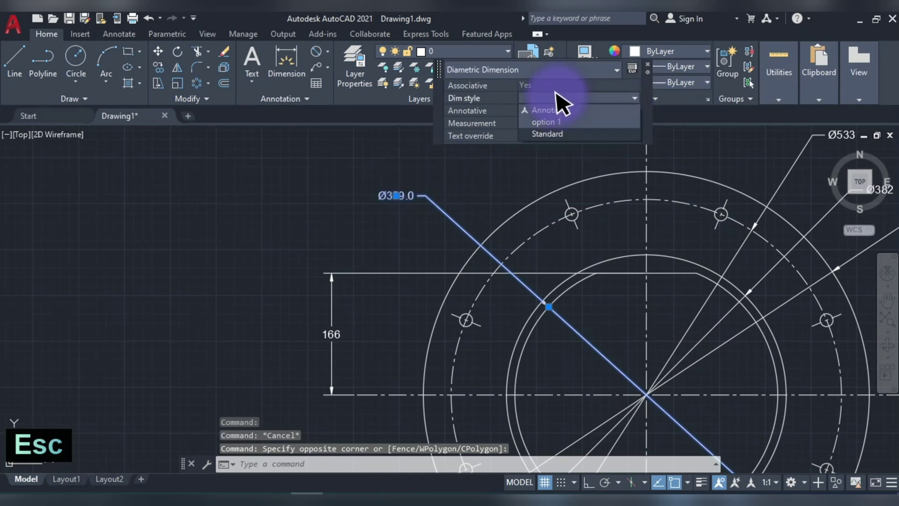
click(544, 125)
key(Escape)
scroll(456, 260, down, 2)
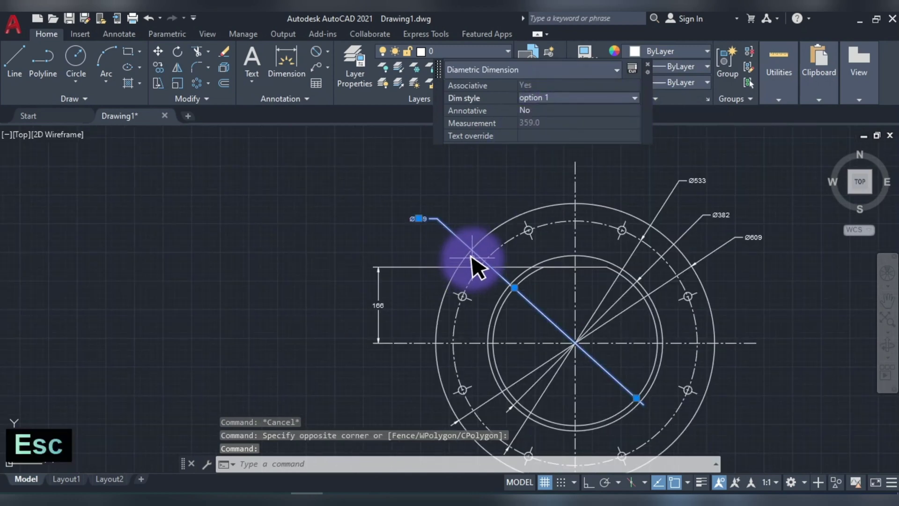
middle_drag(497, 305, 472, 214)
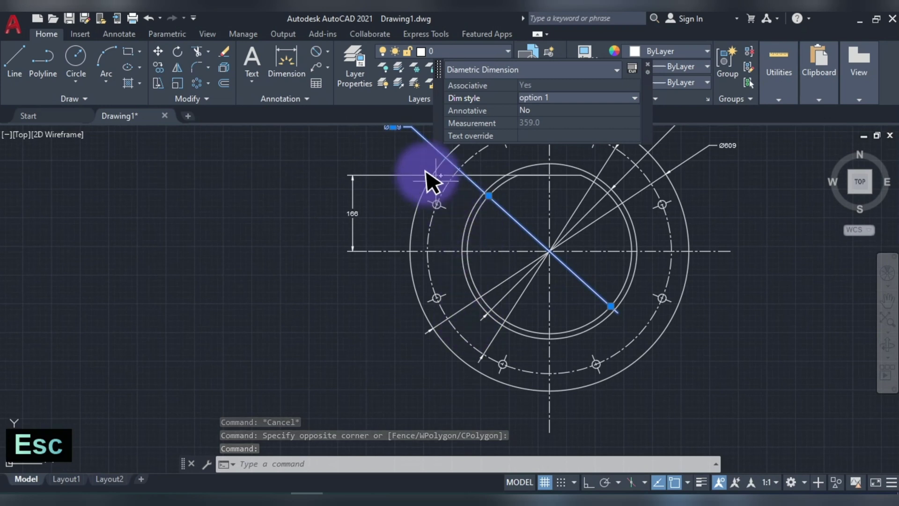
key(Escape)
Add a diameter dimension to the lower-left bolt hole, placing its text outside the flange at lower left
click(328, 52)
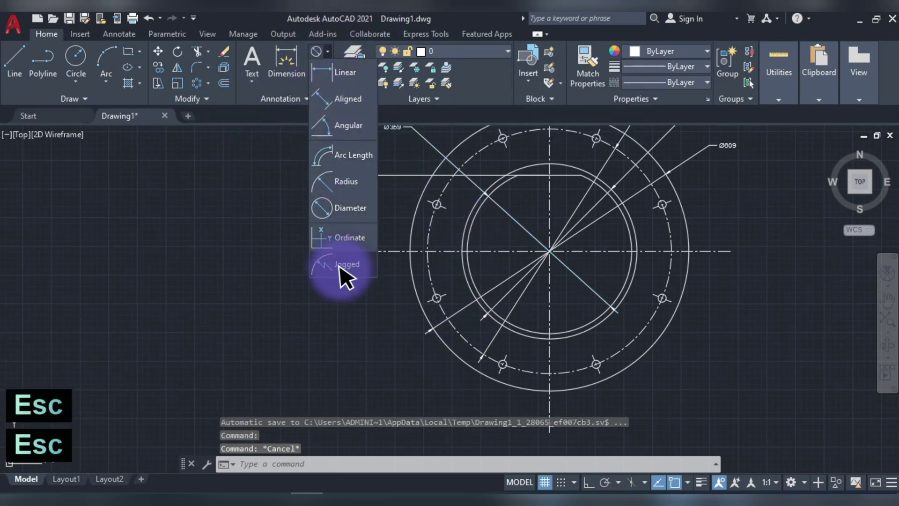
click(345, 210)
scroll(433, 330, up, 2)
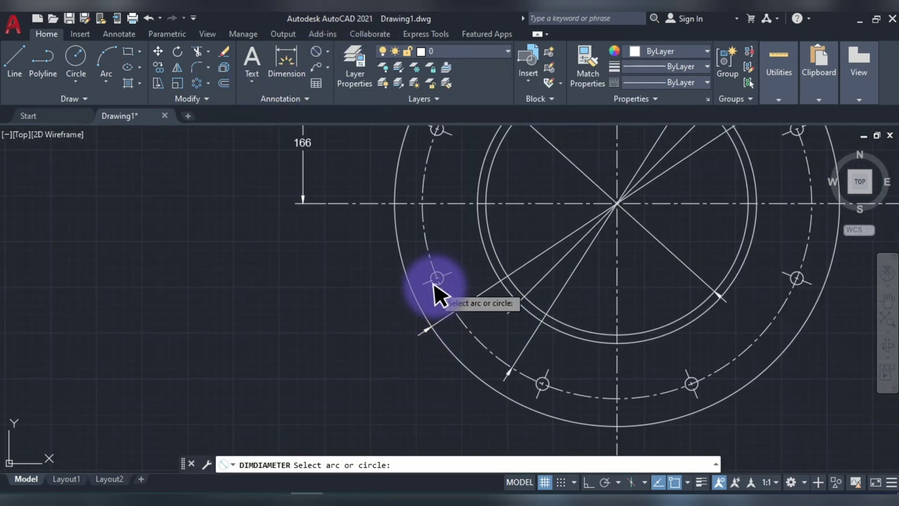
click(435, 283)
click(347, 368)
Add a second line reading "8 Holes Equally Spaced" below the bolt hole's diameter text, following the reference image
scroll(331, 370, up, 2)
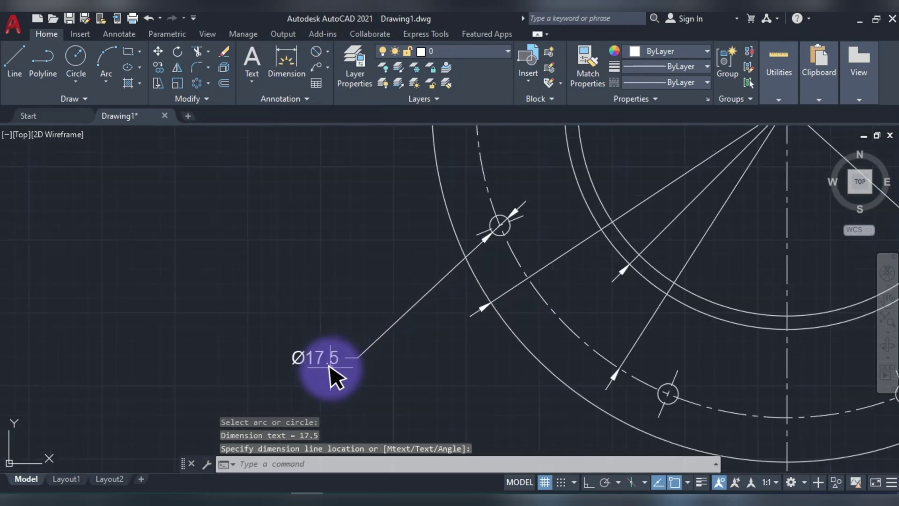
scroll(331, 370, up, 2)
click(343, 362)
double_click(345, 367)
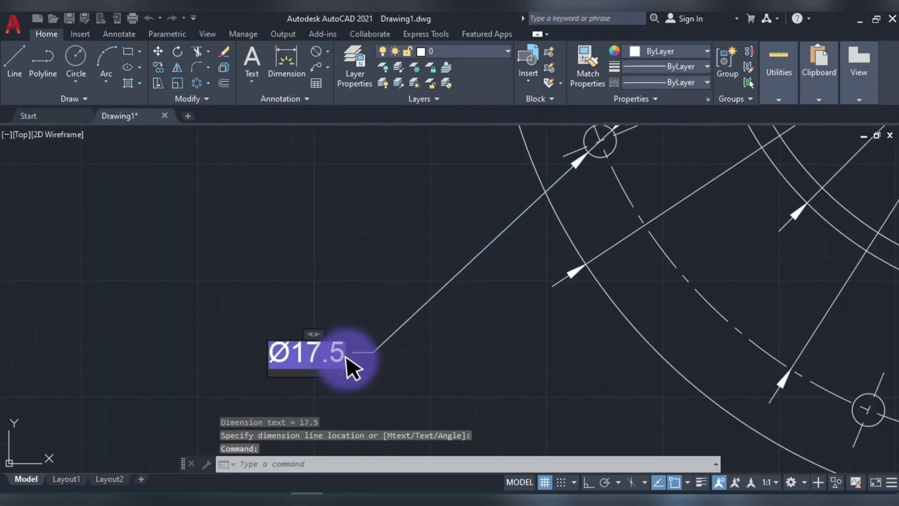
key(Return)
click(363, 491)
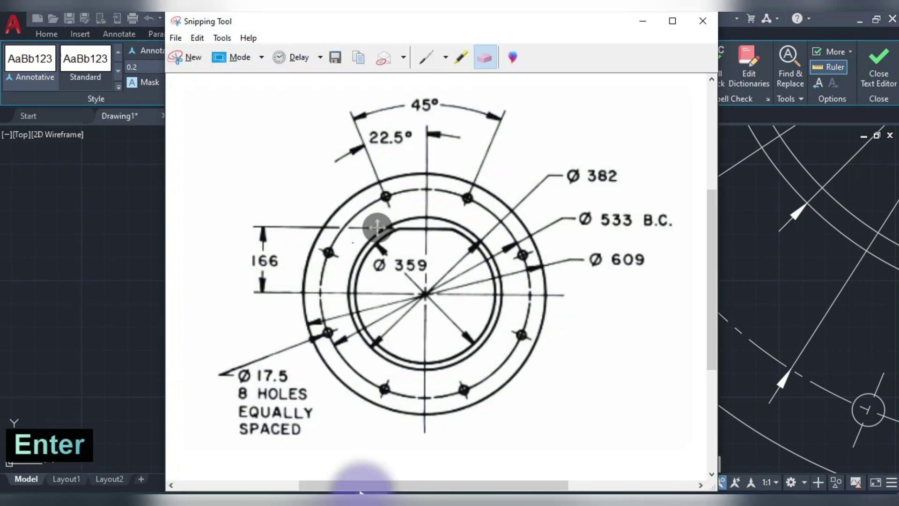
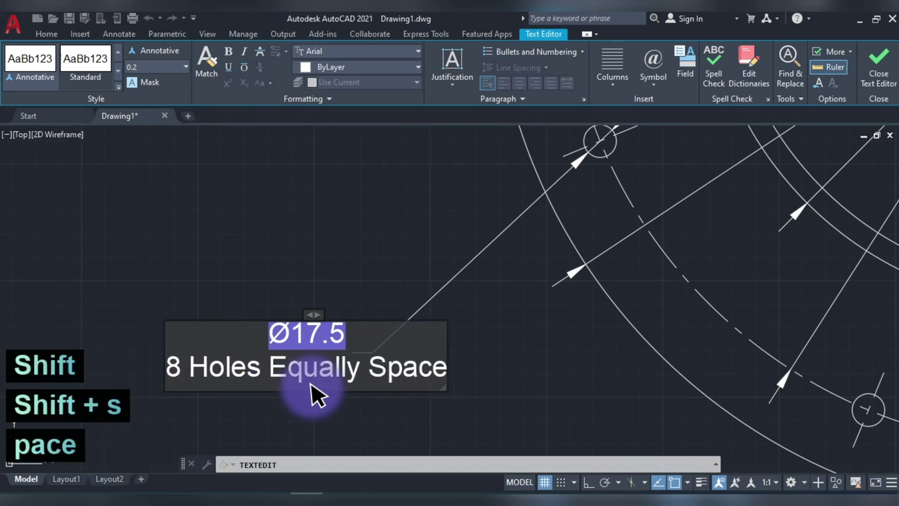
text(d)
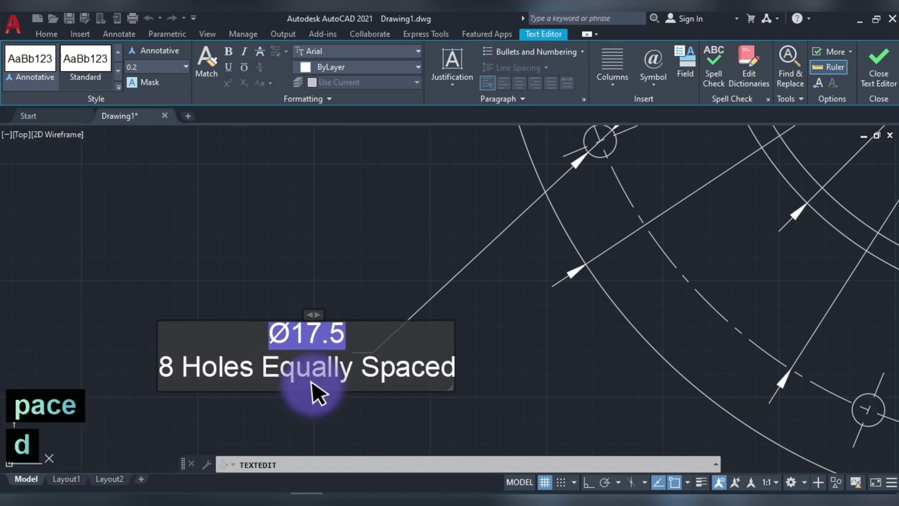
Convert the bolt hole's entire dimension text to uppercase
key(ctrl+a)
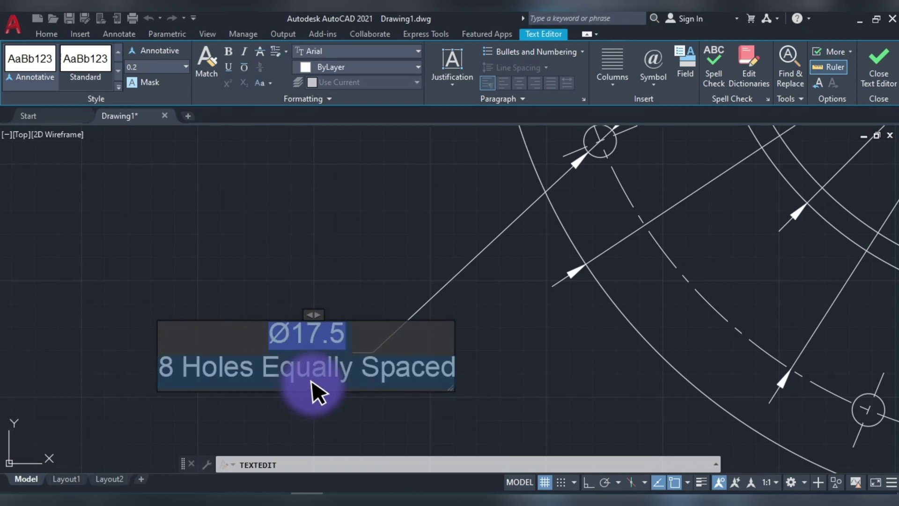
key(ctrl+shift+u)
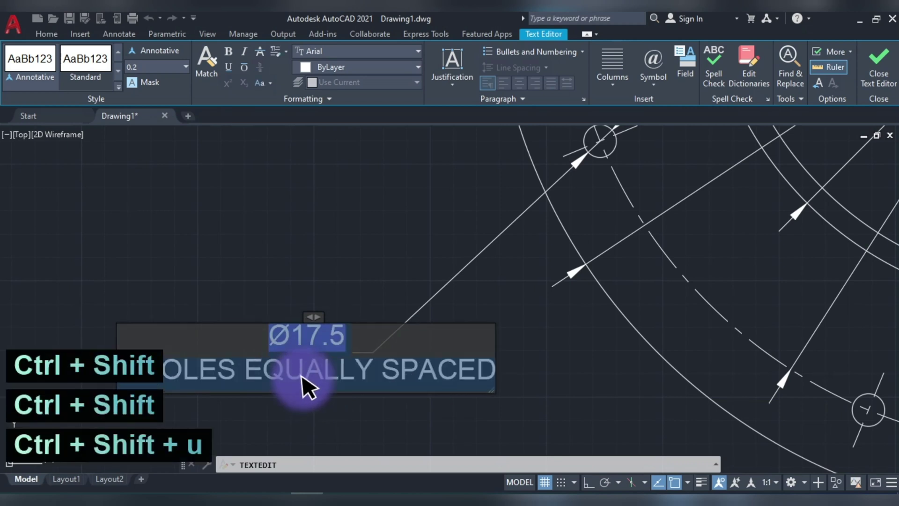
click(244, 373)
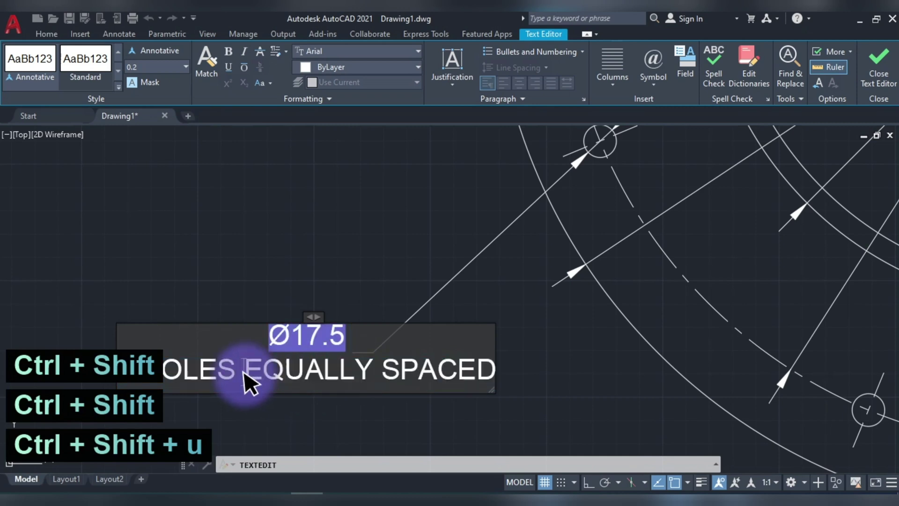
Break the hole note below the diameter value into three lines reading "8 HOLES", "EQUALLY" and "SPACED"
key(Return)
click(318, 393)
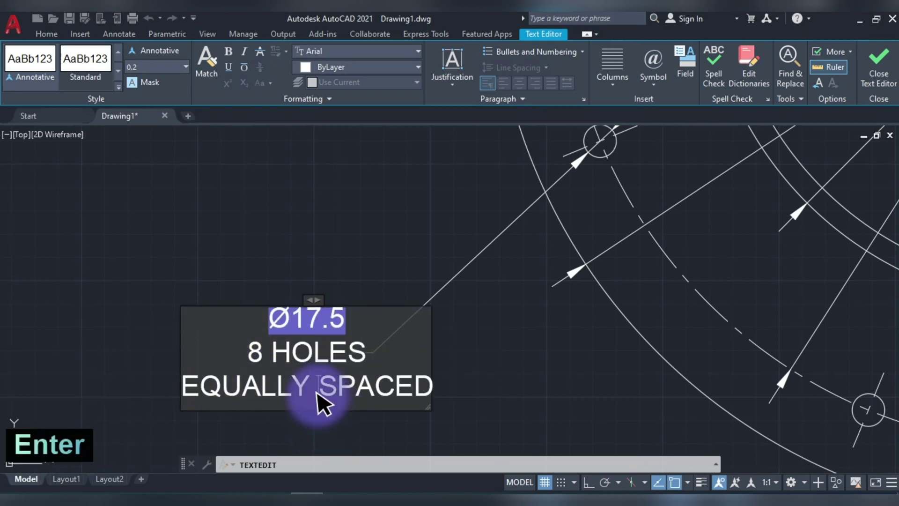
key(Return)
click(442, 385)
scroll(442, 385, down, 5)
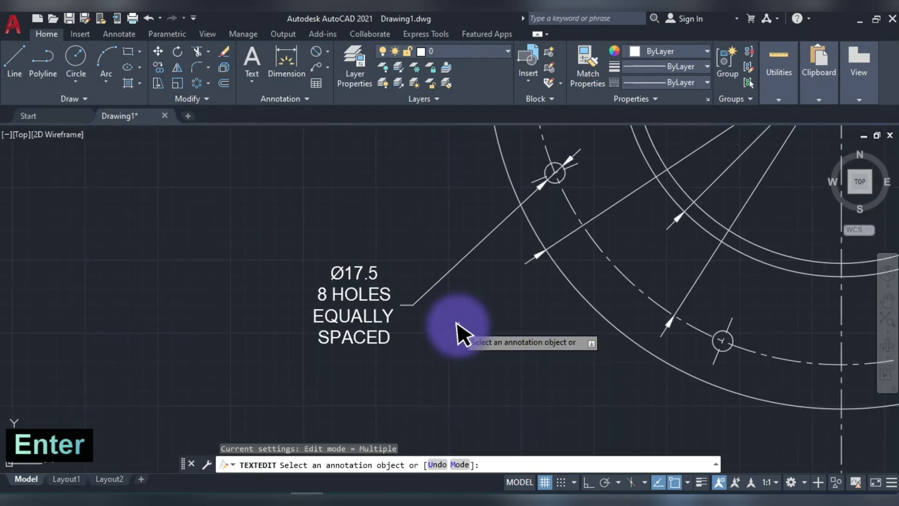
key(Escape)
Add an angular dimension between the upper-left bolt hole's radial center line and the vertical centerline, placing it above the flange
scroll(395, 297, up, 3)
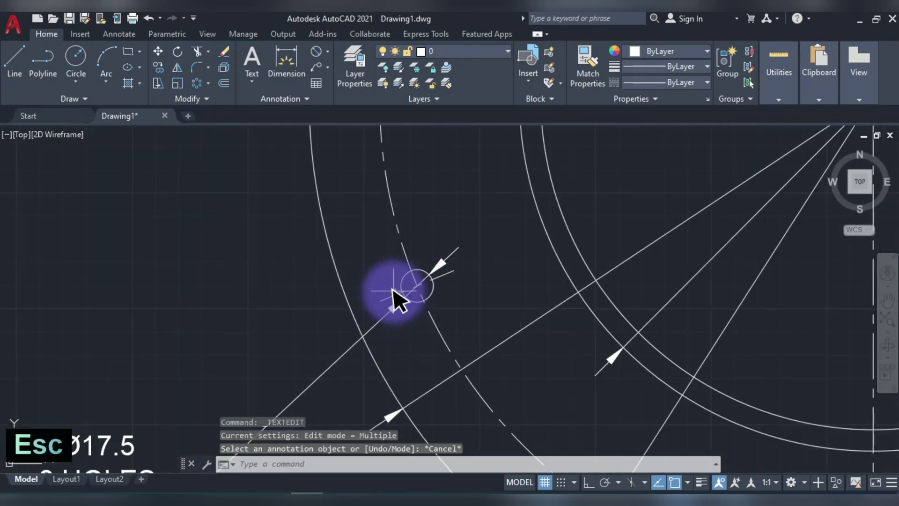
scroll(458, 337, up, 1)
scroll(458, 337, down, 6)
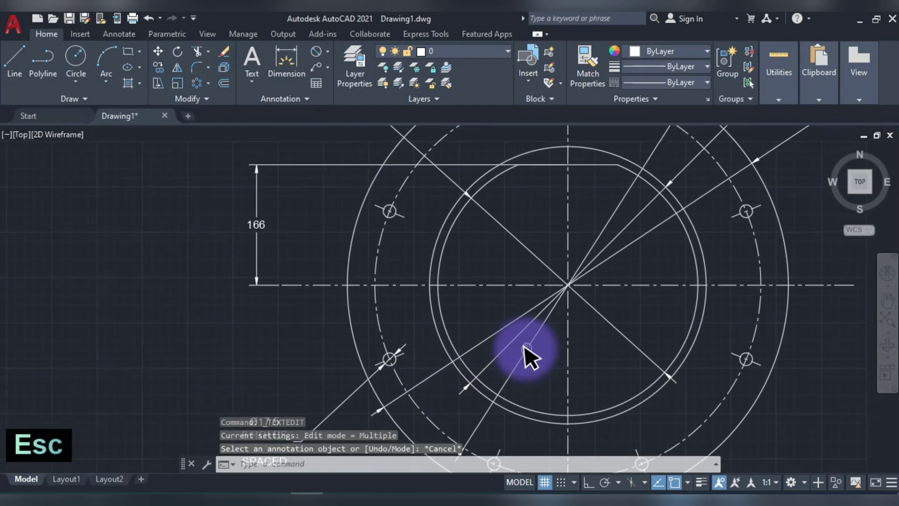
scroll(495, 262, up, 2)
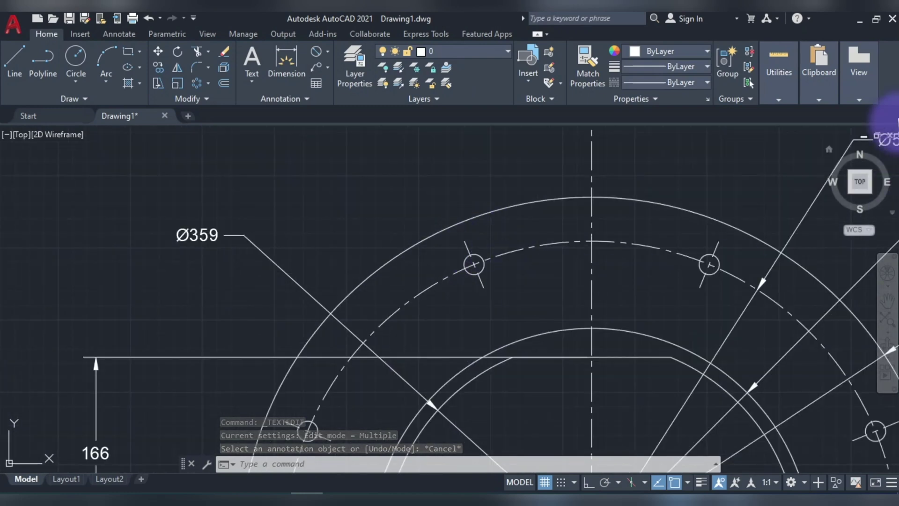
scroll(499, 302, up, 1)
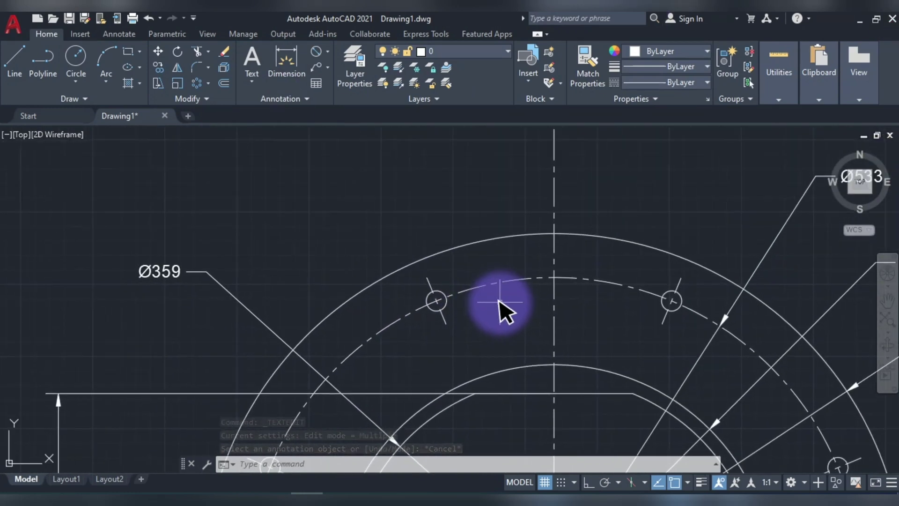
click(327, 53)
click(348, 126)
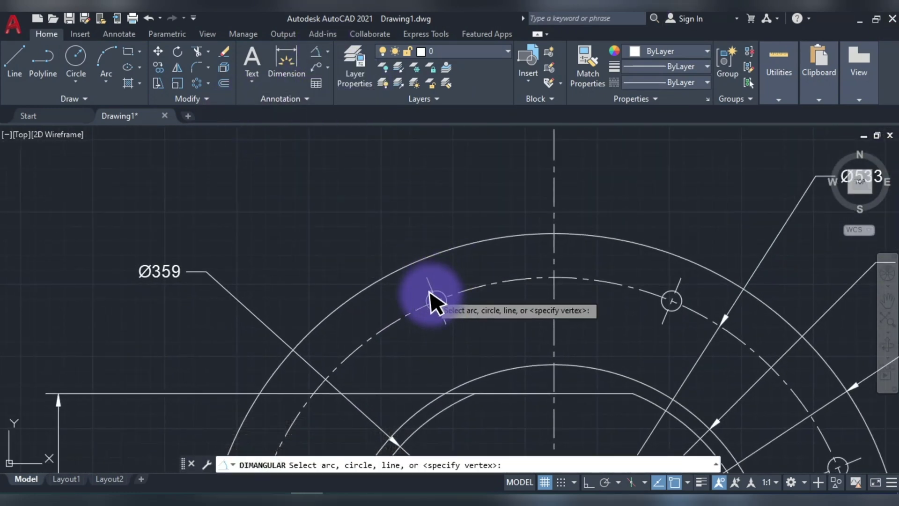
click(428, 281)
click(427, 281)
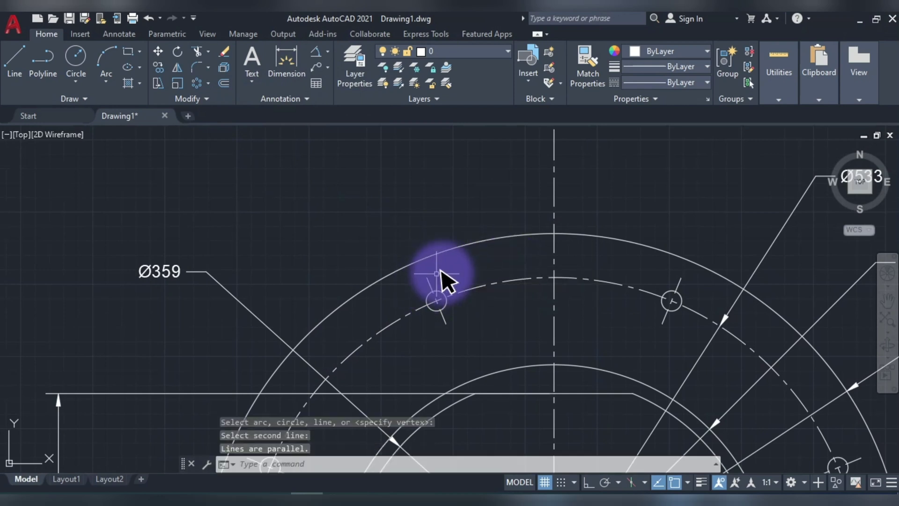
key(space)
click(431, 281)
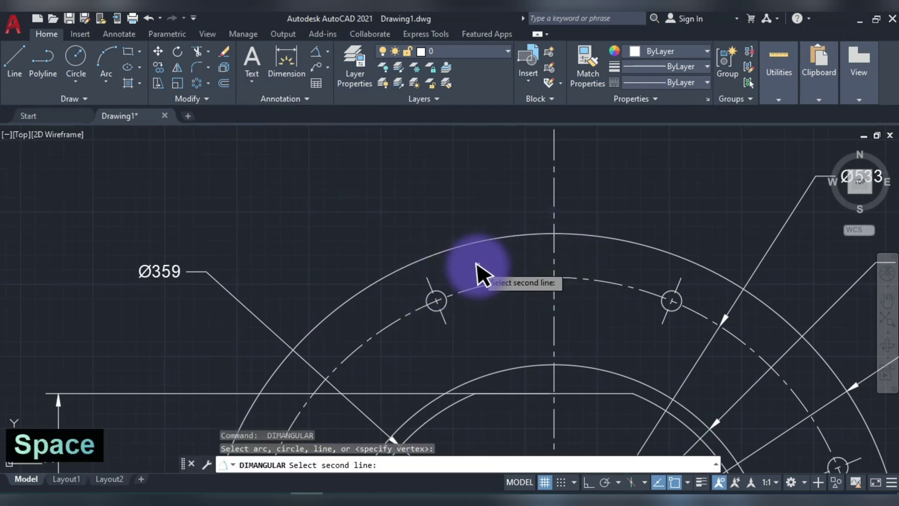
click(554, 244)
click(458, 170)
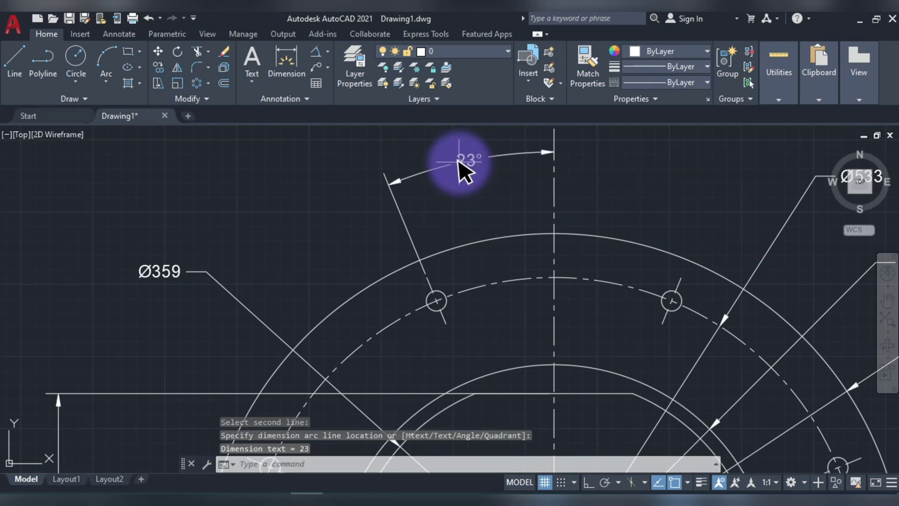
Add an angular dimension between the radial center lines of the two uppermost bolt holes, placing it above the first angular dimension
middle_drag(457, 169, 415, 205)
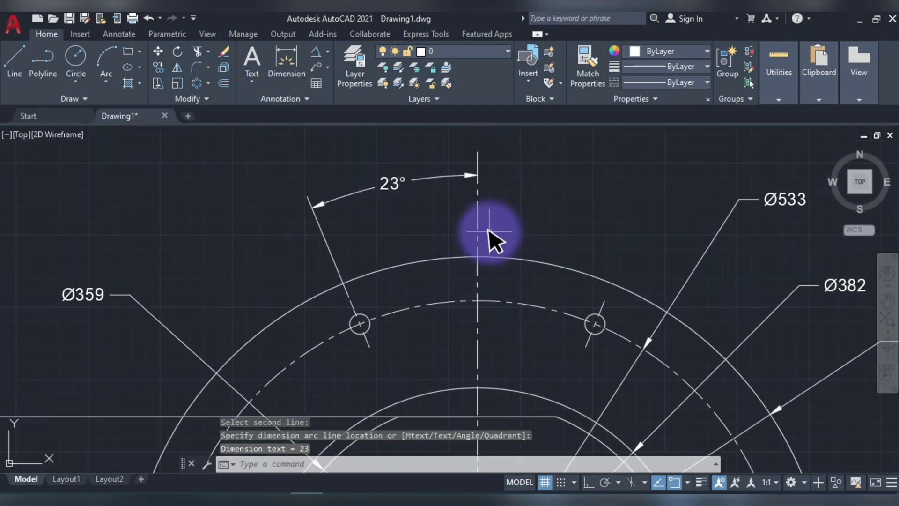
key(space)
click(357, 317)
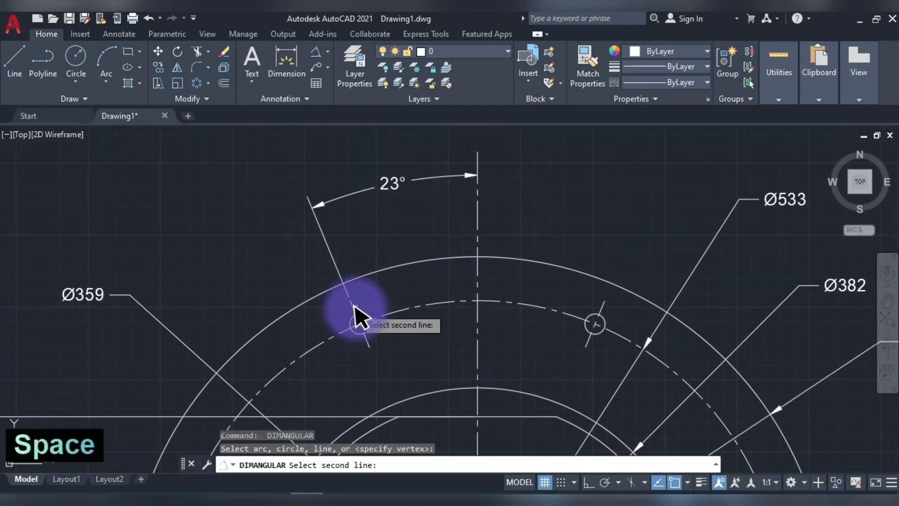
click(602, 310)
middle_drag(608, 261, 602, 351)
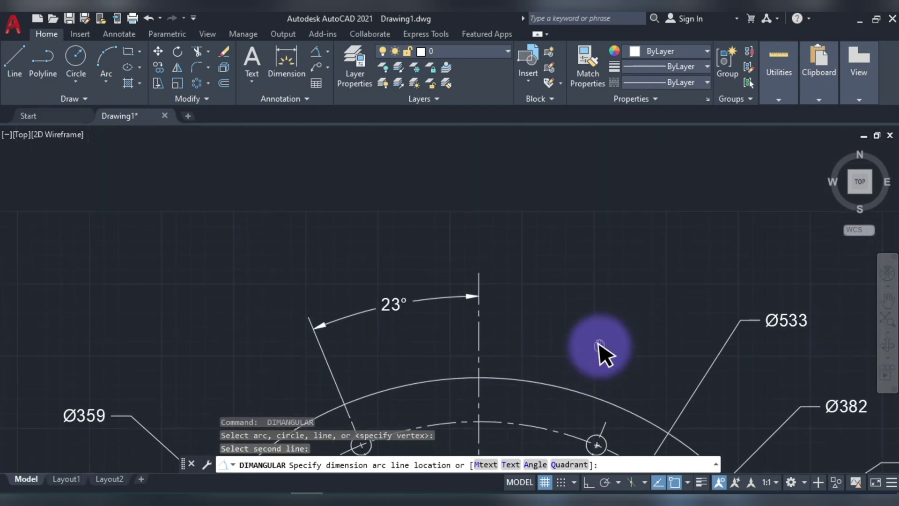
click(514, 226)
key(Escape)
Check the smaller angular dimension's style and set the Standard dimension style's angular precision to 0.0
middle_drag(457, 344, 461, 294)
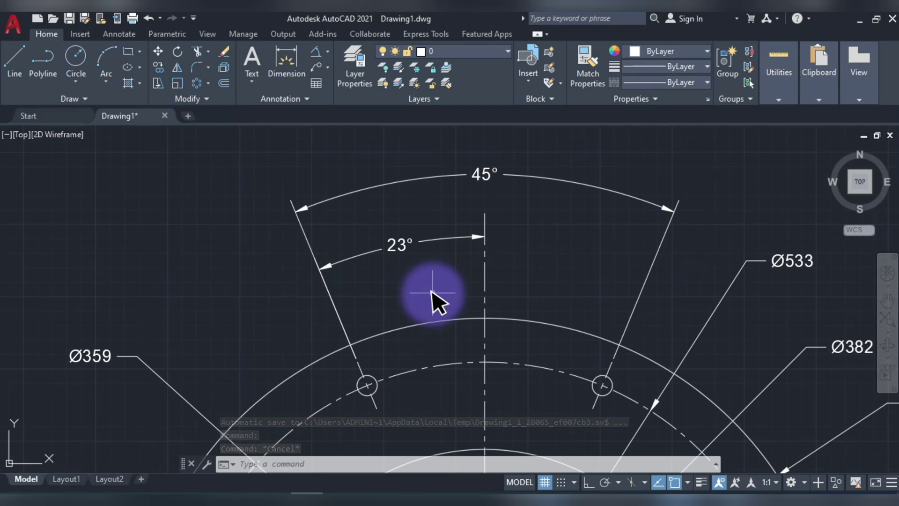
scroll(393, 246, down, 3)
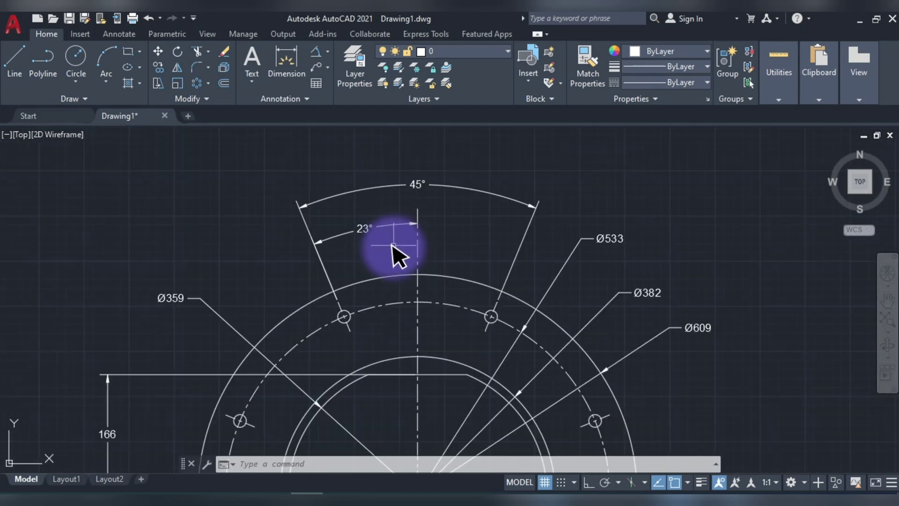
click(389, 260)
click(373, 234)
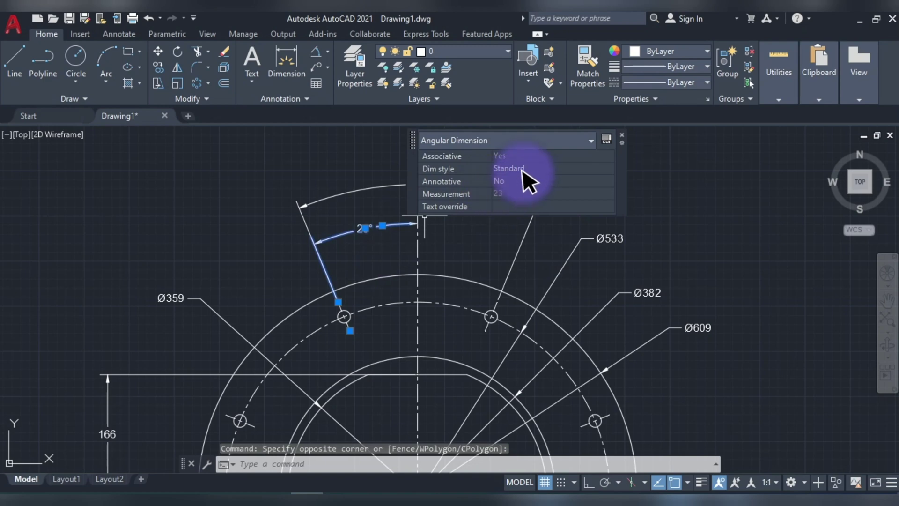
key(Escape)
key(Escape)
text(d)
key(space)
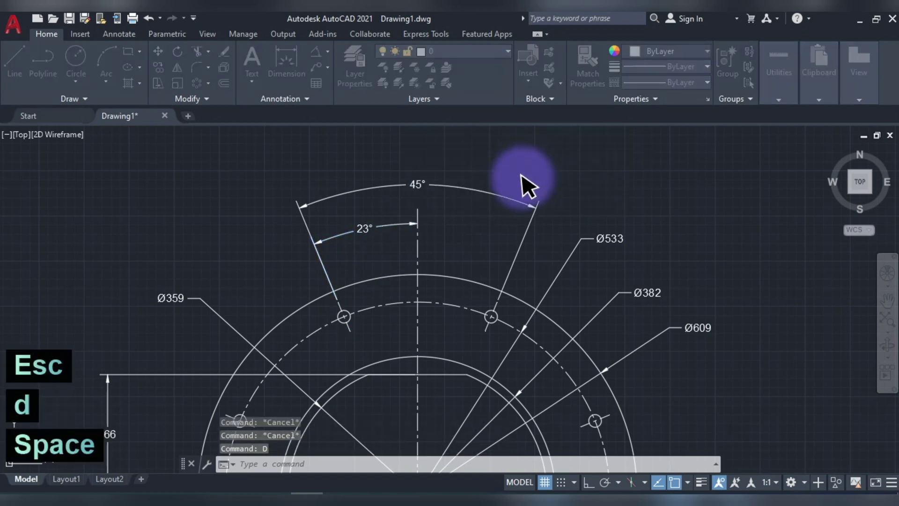
click(591, 229)
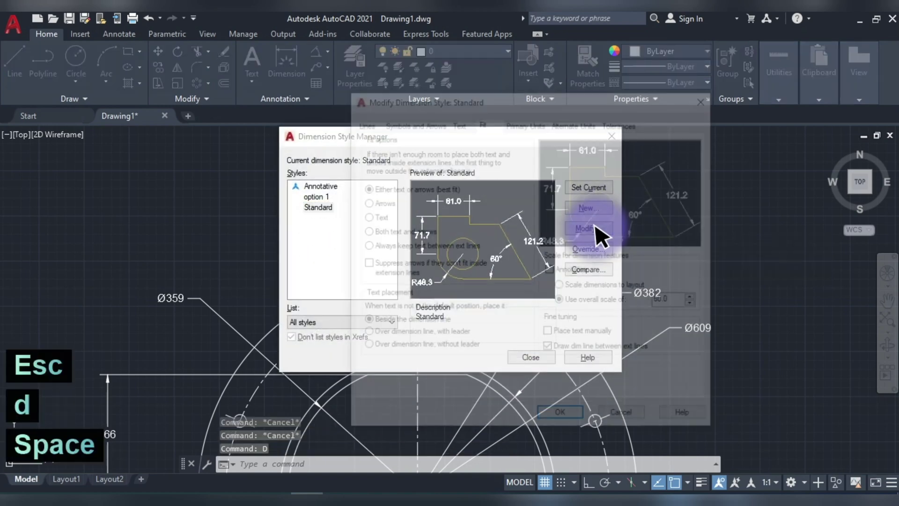
click(524, 123)
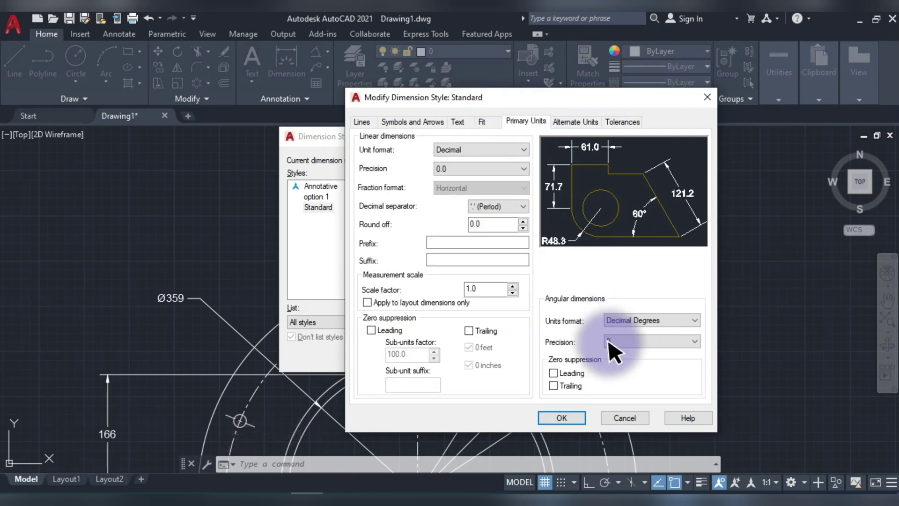
click(636, 341)
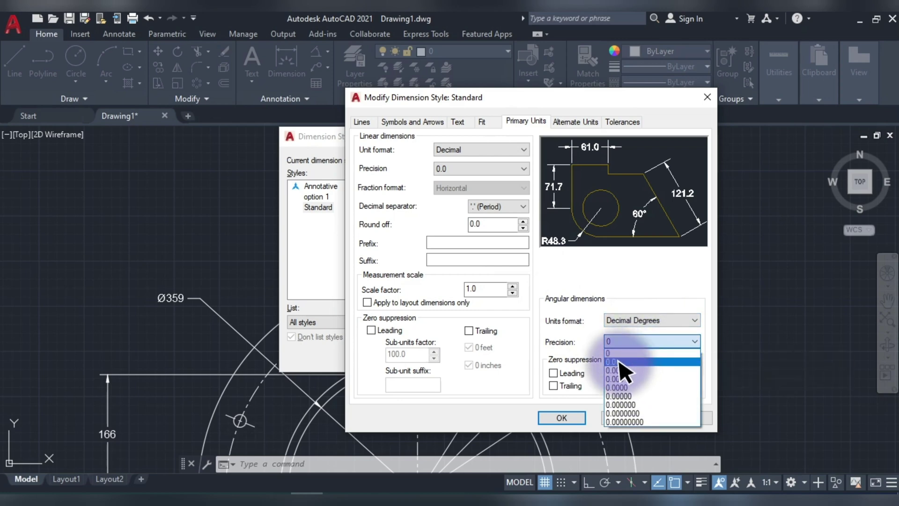
click(623, 361)
click(562, 418)
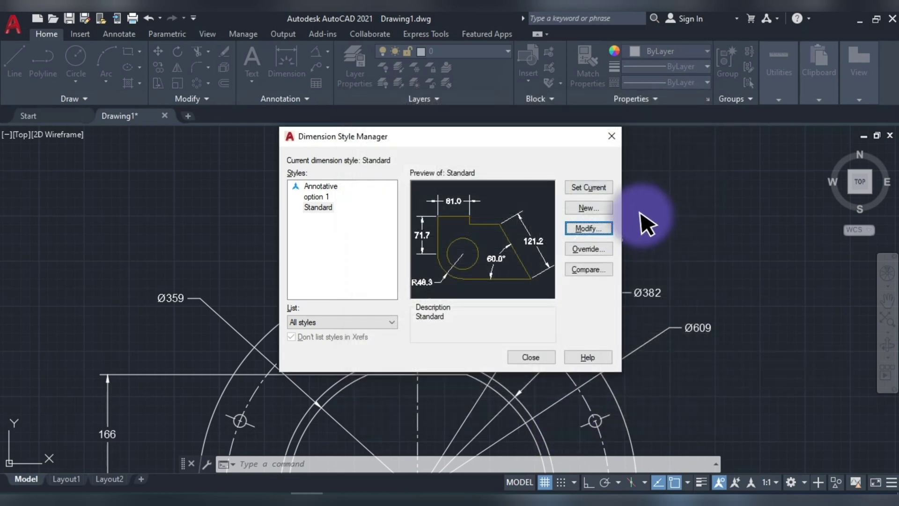
click(592, 132)
click(534, 361)
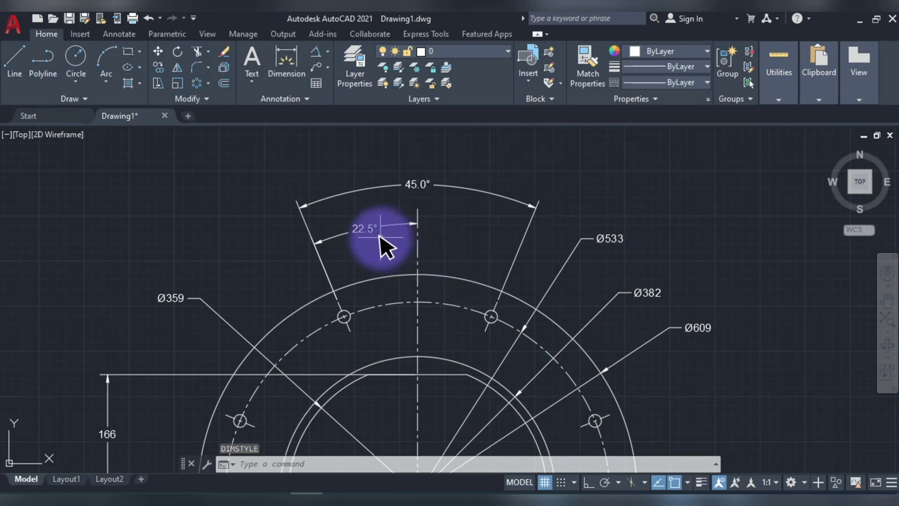
middle_drag(385, 242, 408, 226)
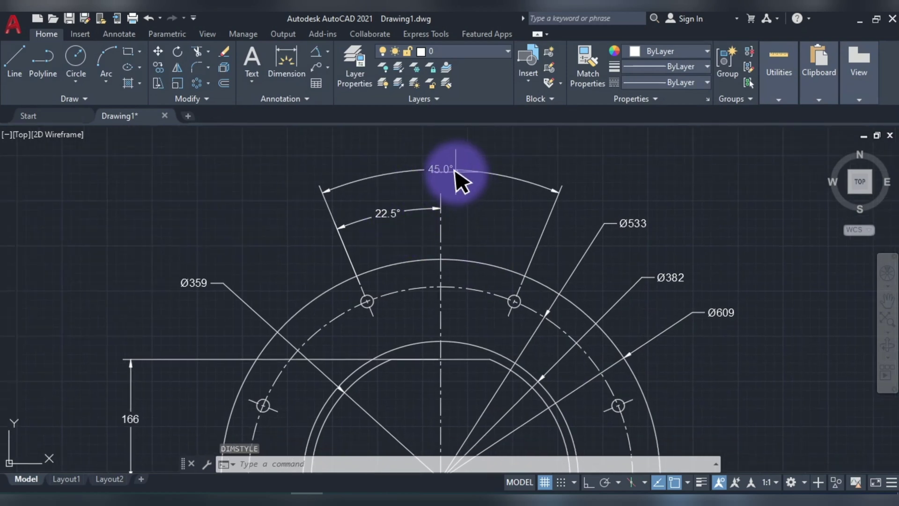
click(450, 173)
key(Escape)
text(d)
key(space)
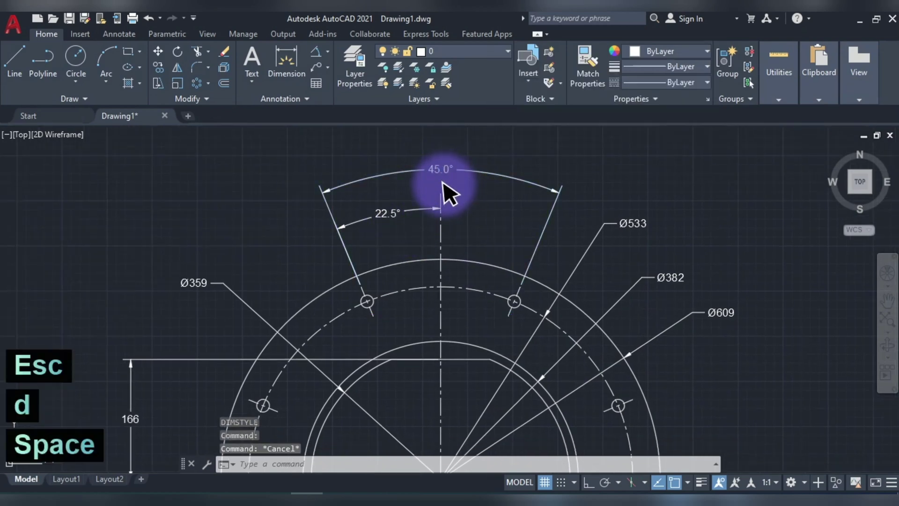
key(Escape)
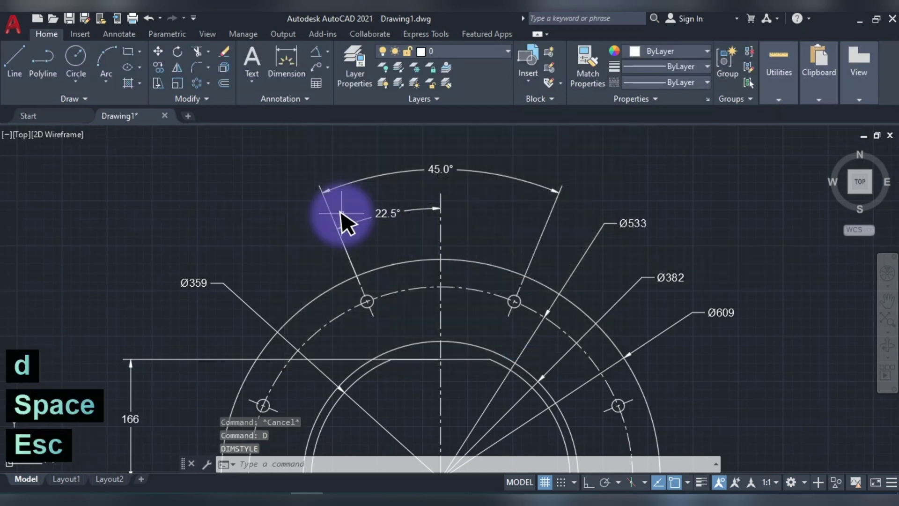
key(Escape)
Apply the "option 1" dimension style to the angular dimension spanning the two uppermost bolt holes
click(396, 167)
click(439, 176)
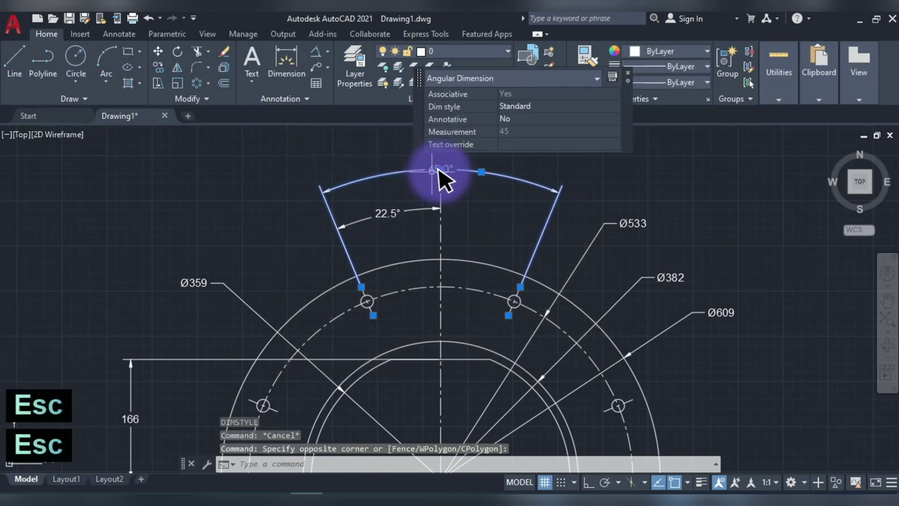
click(527, 106)
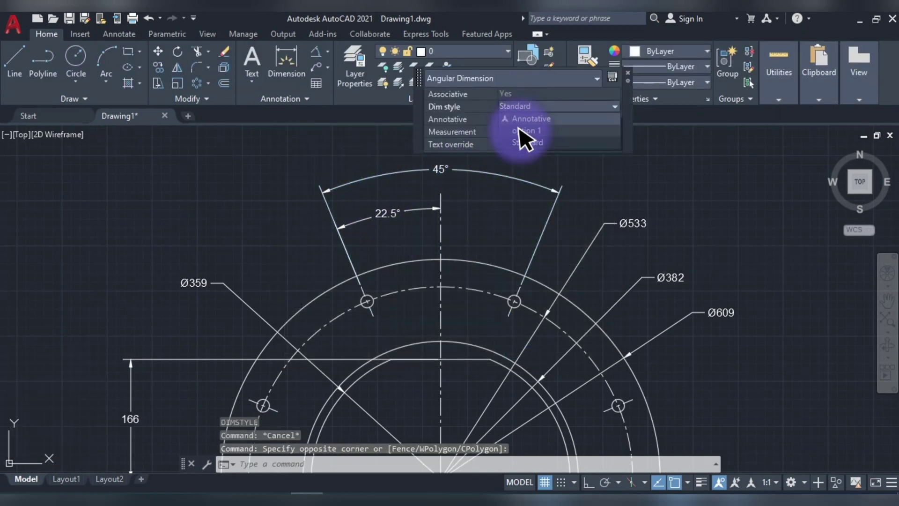
click(519, 135)
key(Escape)
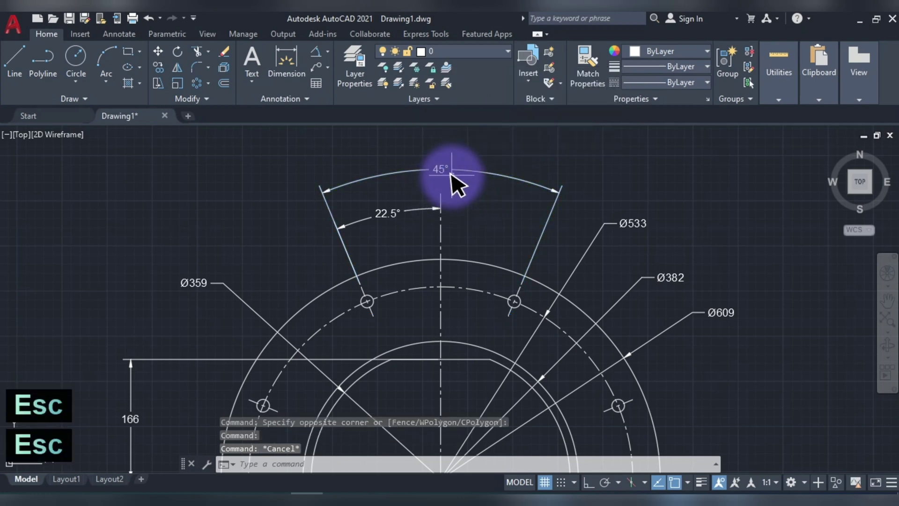
Set the Standard dimension style's overall scale to 100
scroll(515, 281, down, 3)
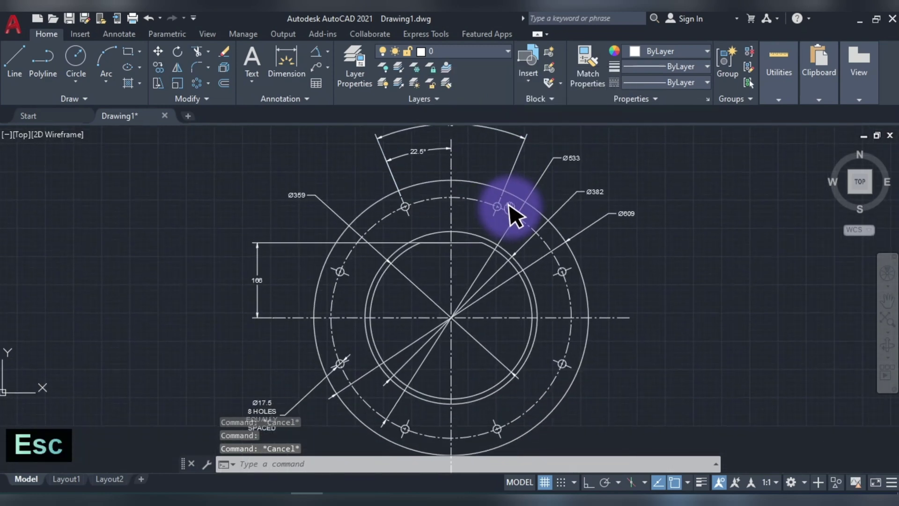
scroll(529, 276, down, 3)
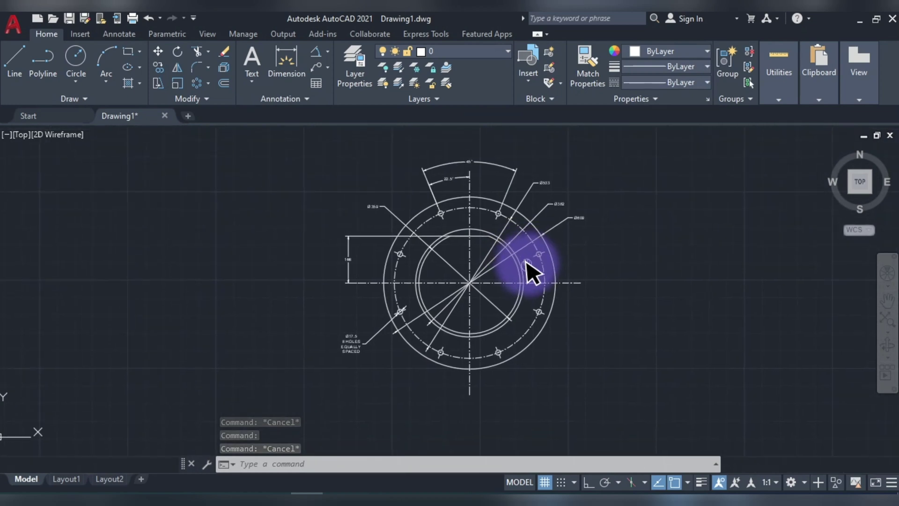
middle_drag(539, 258, 592, 274)
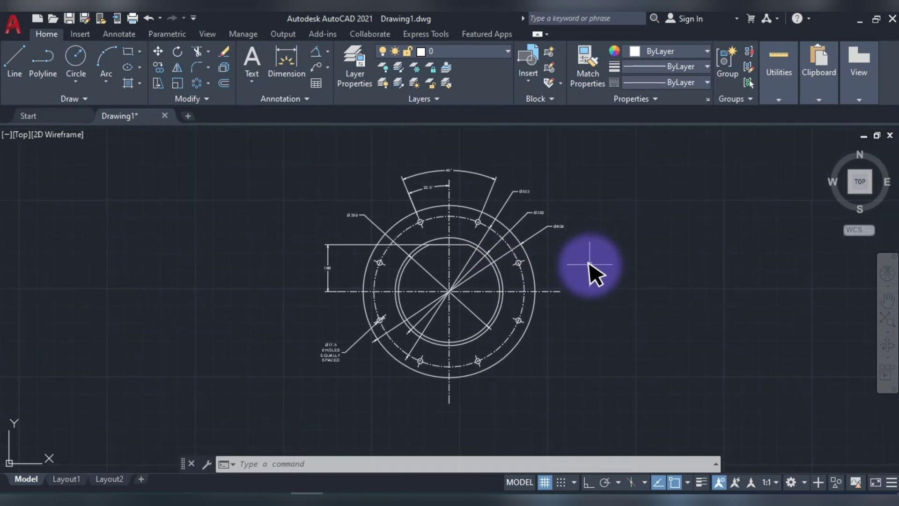
text(d)
key(space)
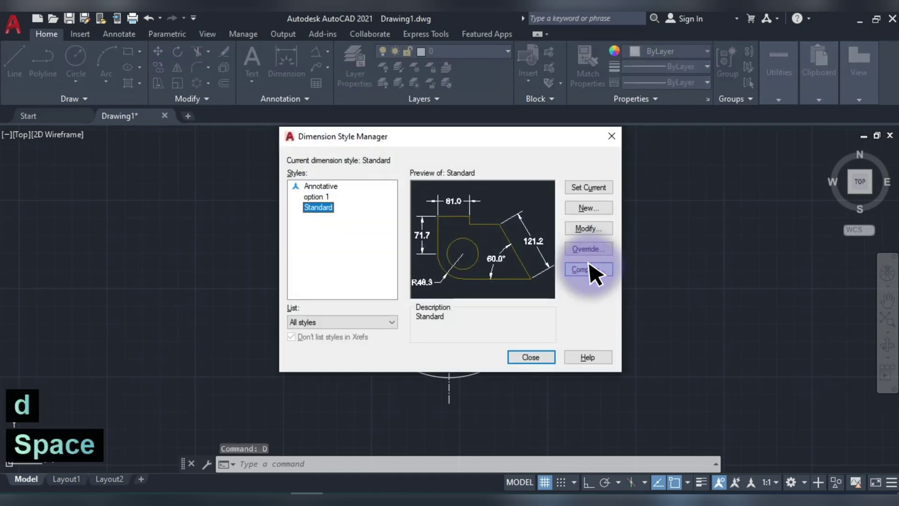
click(585, 229)
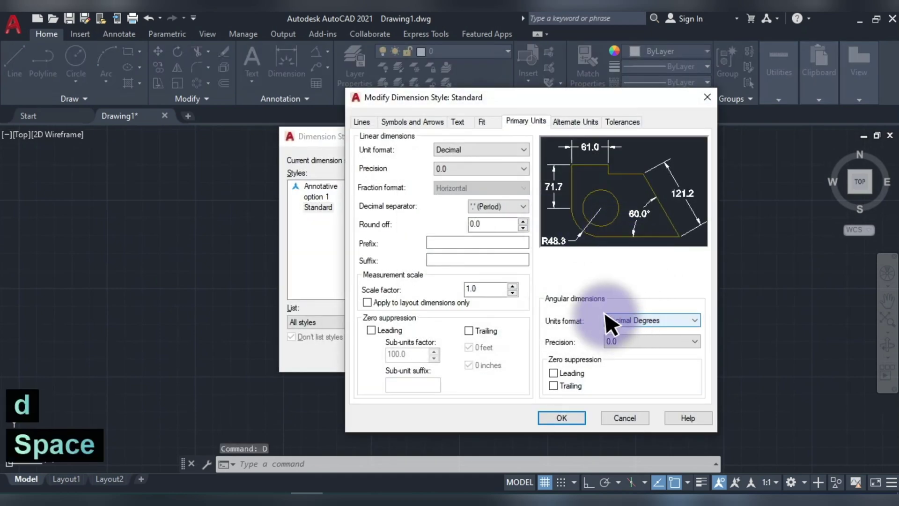
click(485, 121)
double_click(672, 300)
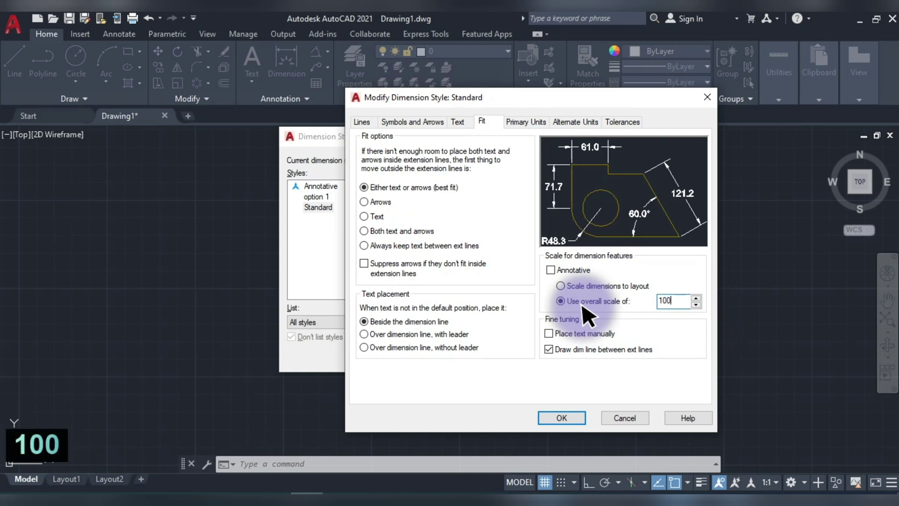
click(560, 416)
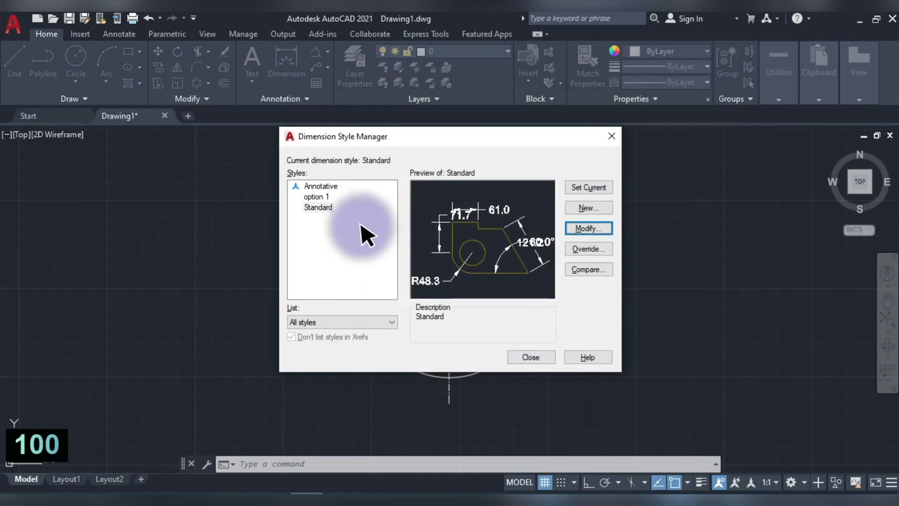
Set the "option 1" dimension style's overall scale to 100 and make that style current
click(314, 197)
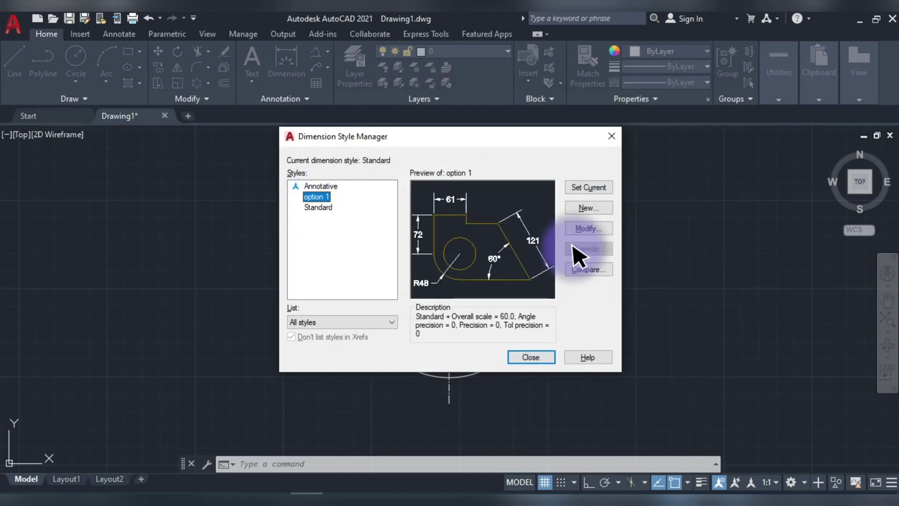
click(588, 229)
double_click(669, 300)
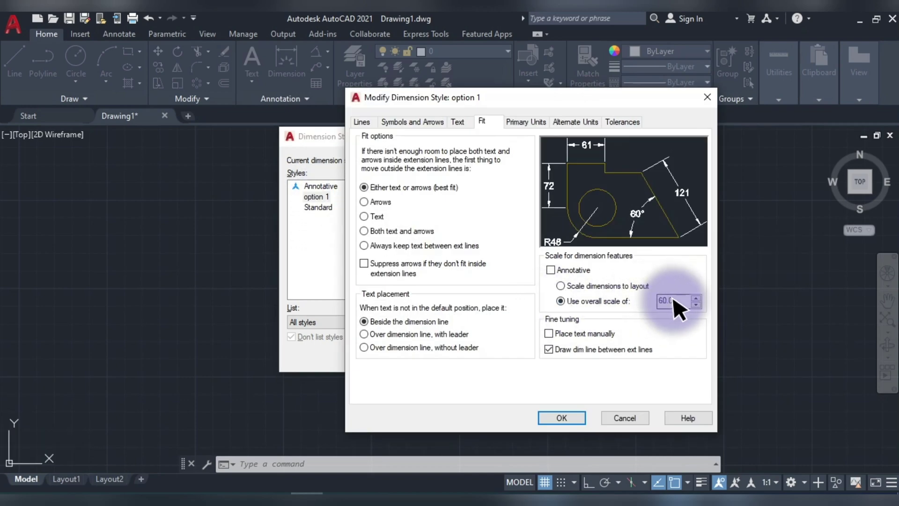
click(562, 417)
click(588, 188)
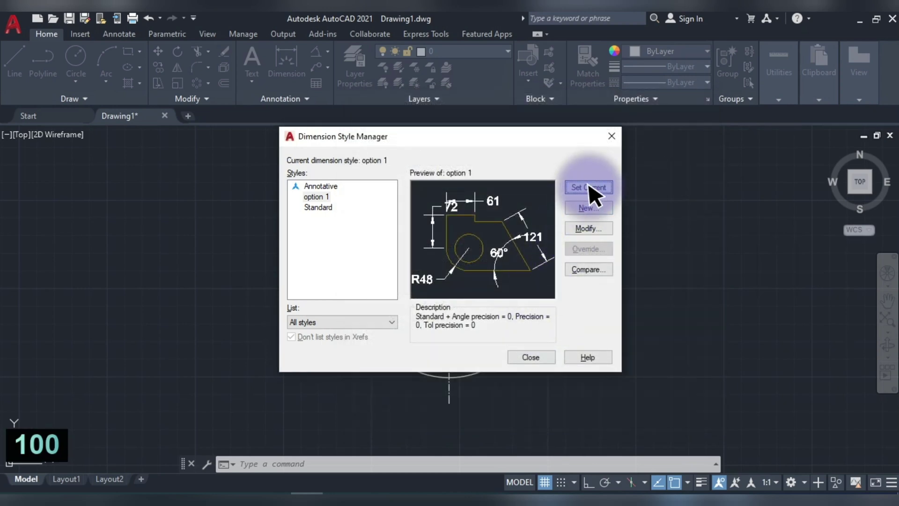
click(534, 360)
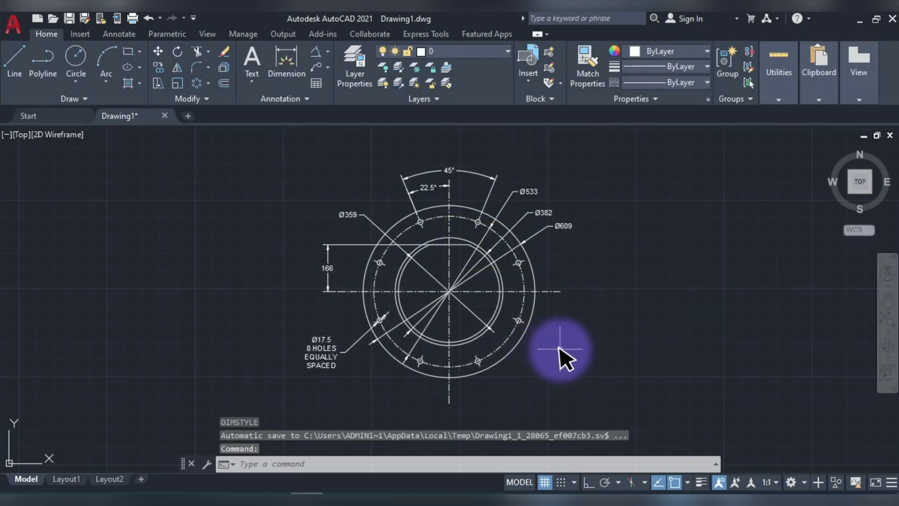